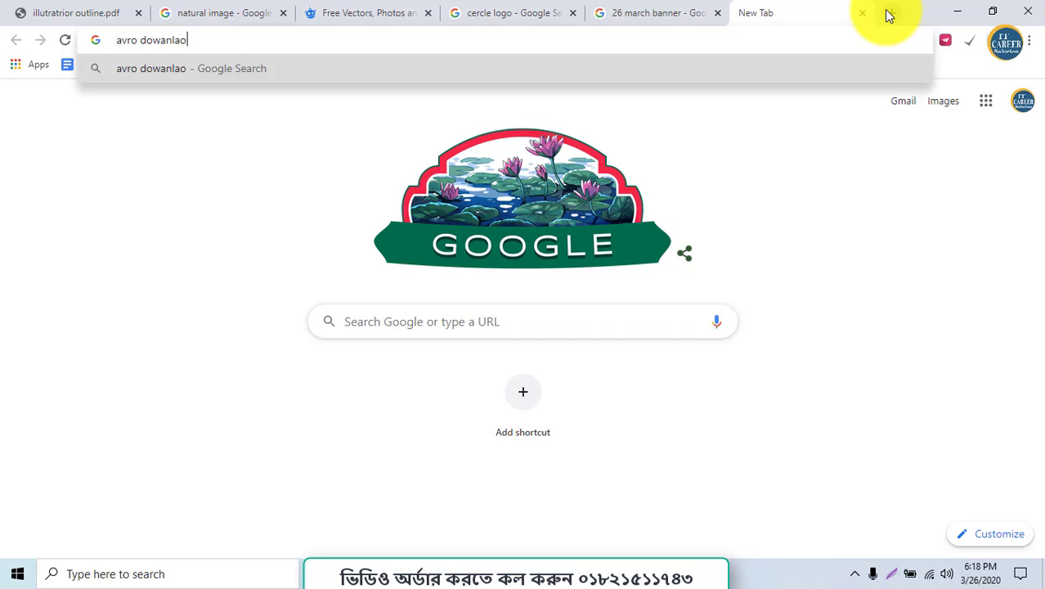
- Search Google for the Avro download, open OmicronLab's download page and download the Avro Keyboard installer
key("Return")
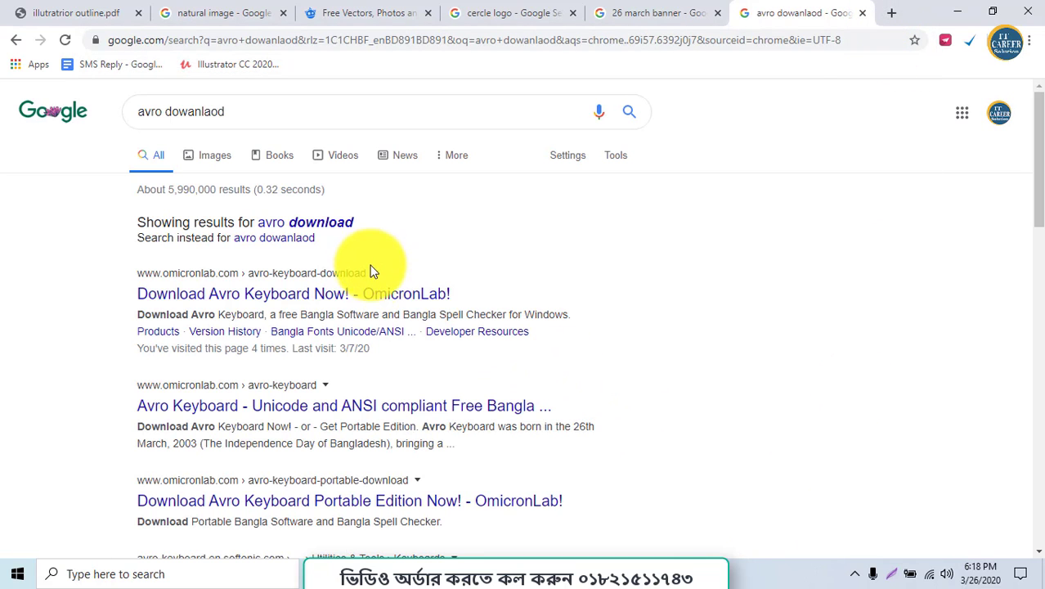
left_click(370, 292)
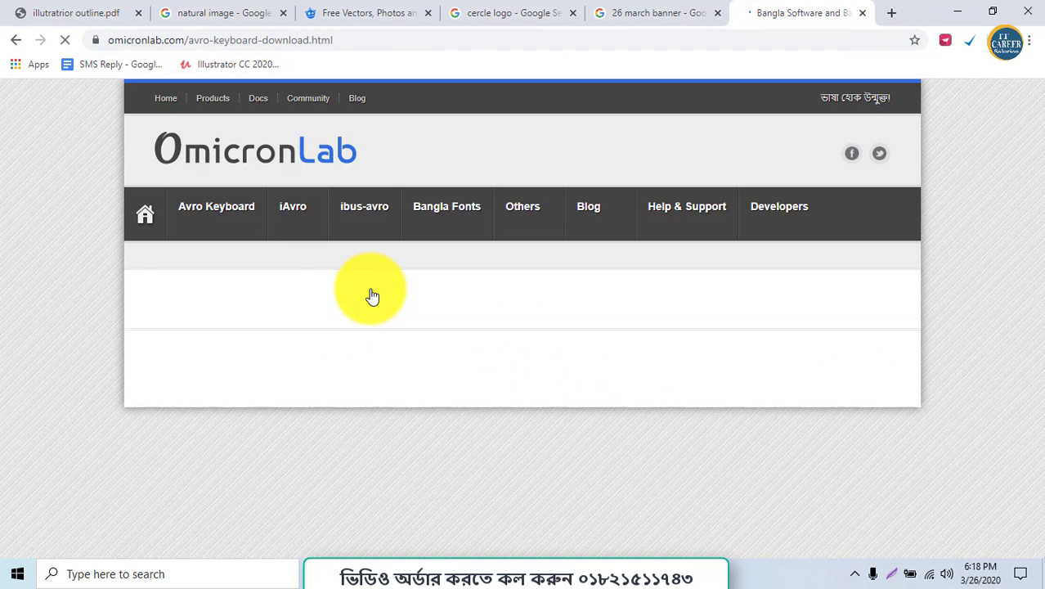
scroll(369, 390, "down", 3)
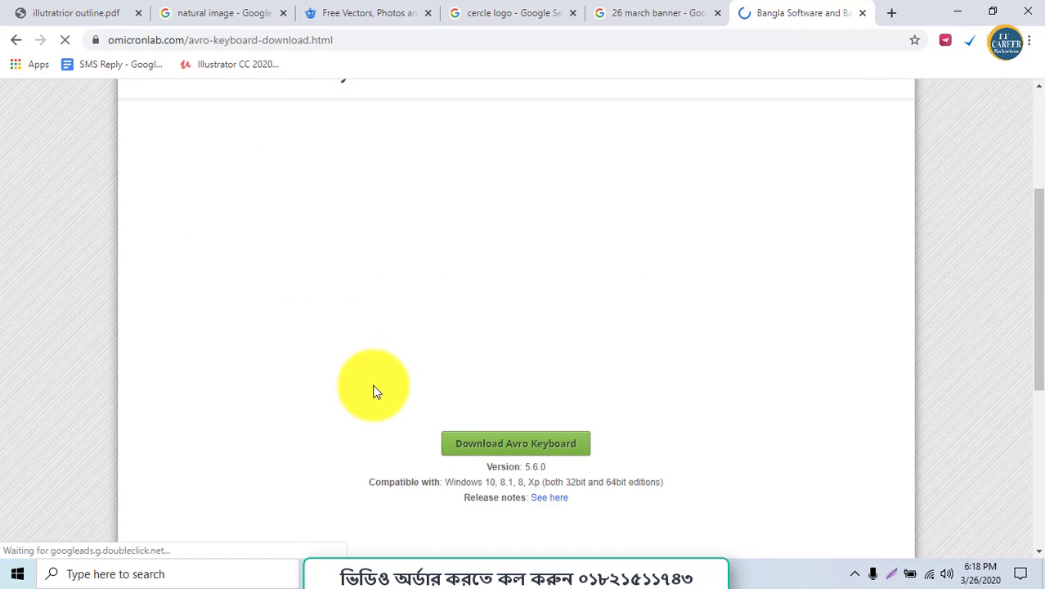
left_click(458, 450)
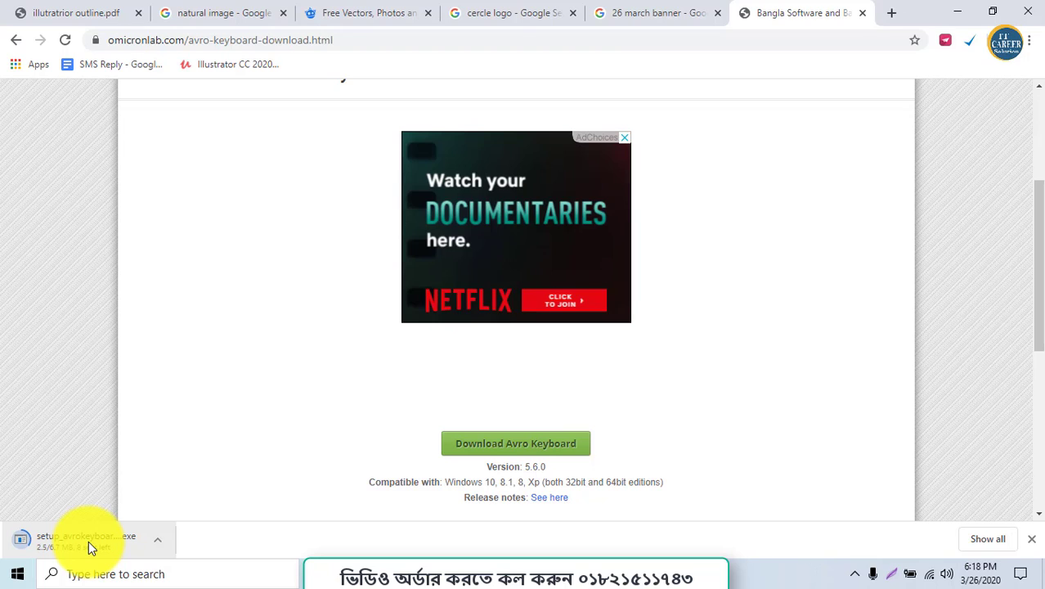
- Search for "bangal type online" in the circle logo tab and open the Bangla Google Input Tools try-out page
left_click(495, 12)
left_click(484, 34)
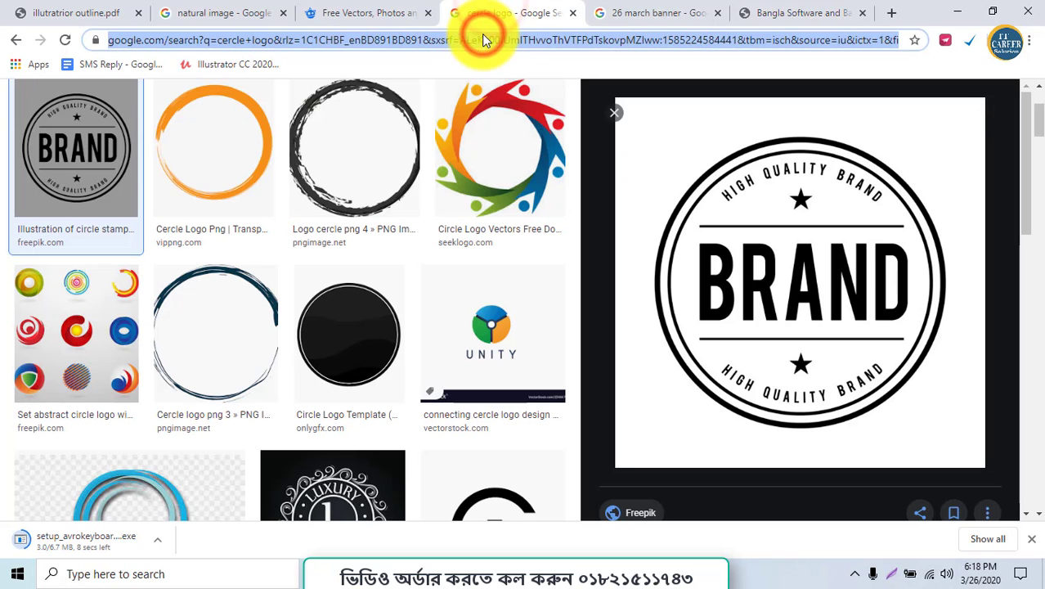
type("bangal type onli")
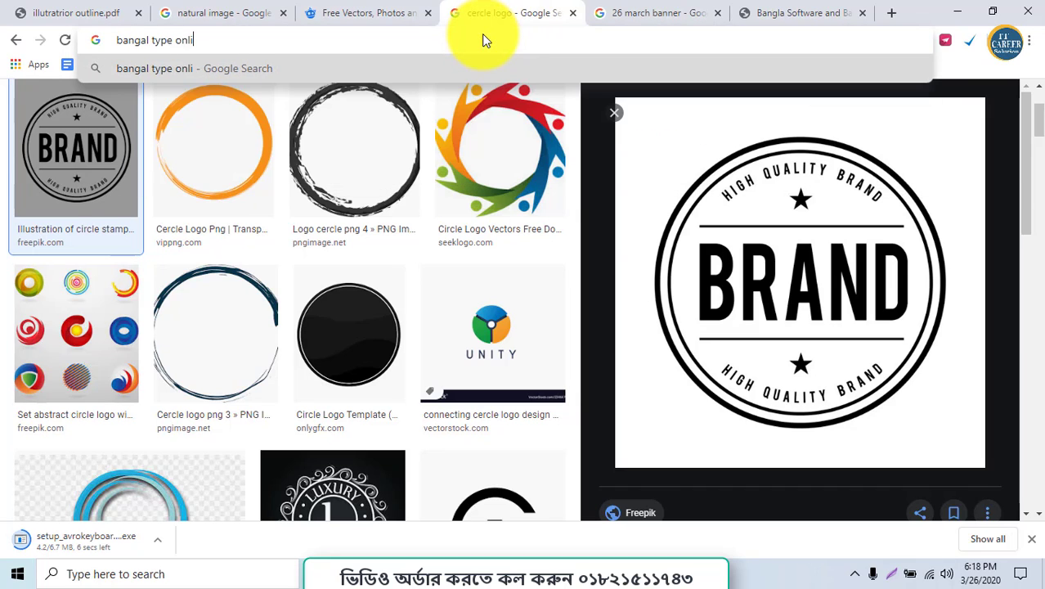
type("ne")
key("Return")
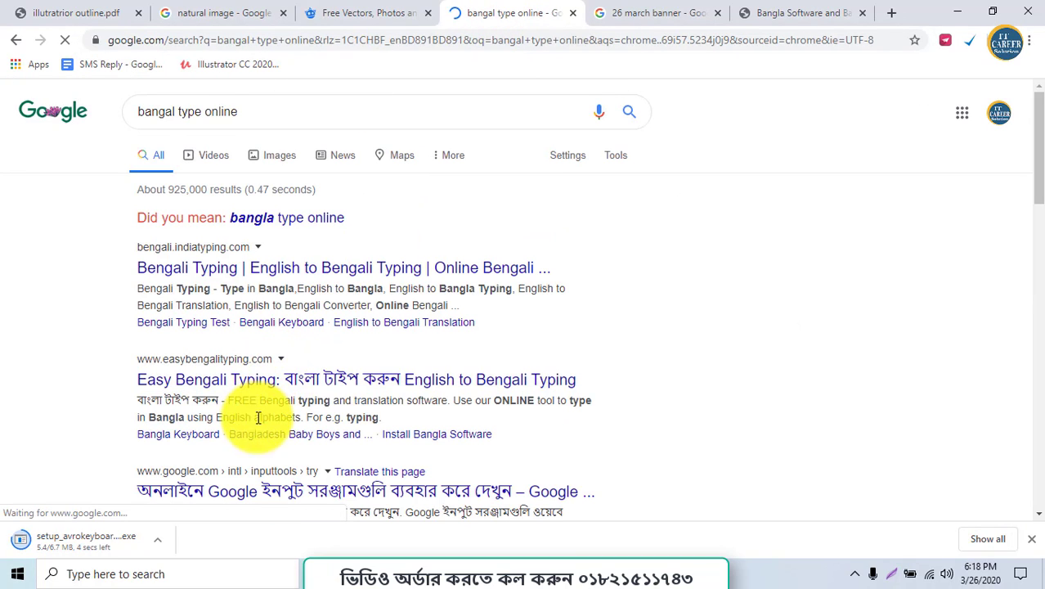
left_click(256, 499)
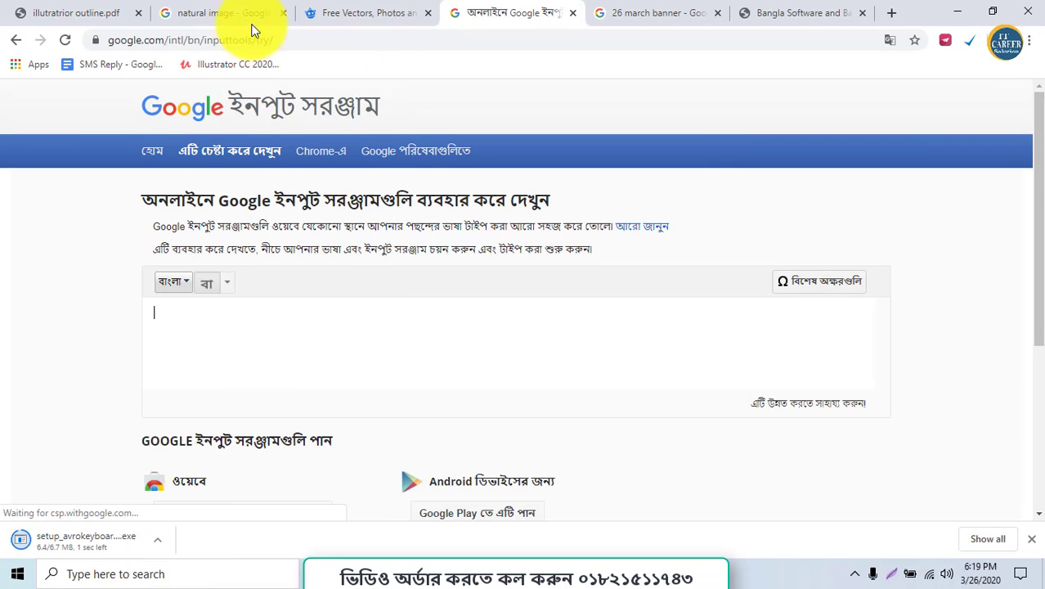
- Review the Avro download page and the 26 March banner reference, and close the Freepik page
left_click(744, 8)
scroll(560, 385, "up", 3)
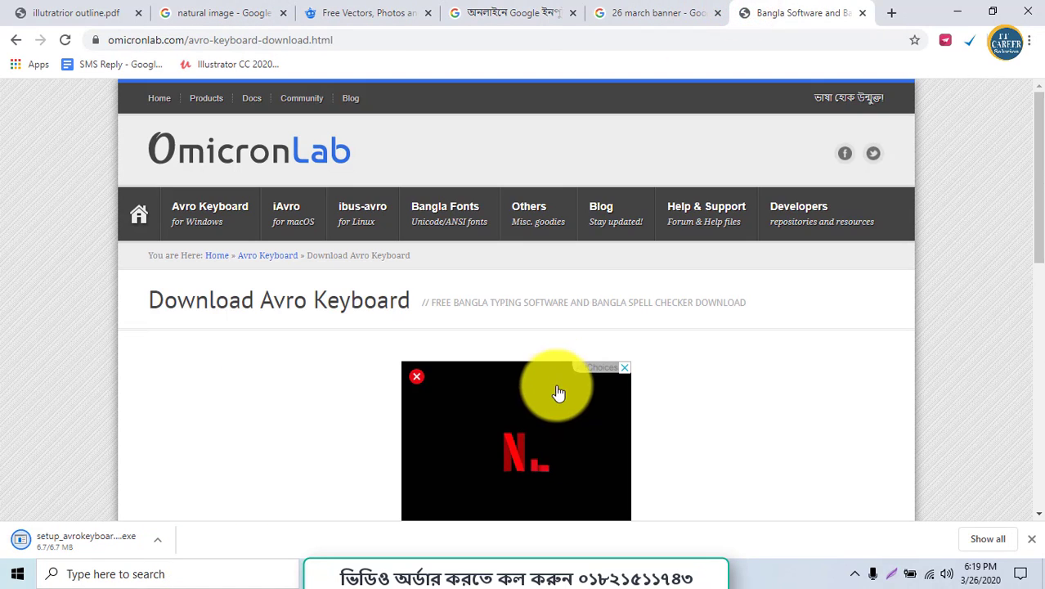
left_click(655, 8)
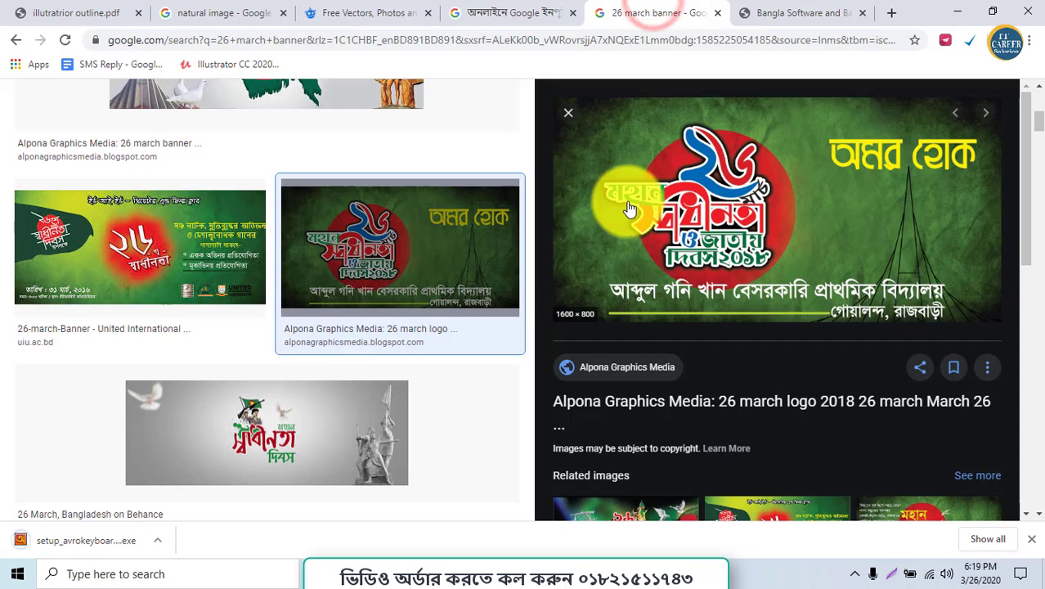
left_click(365, 8)
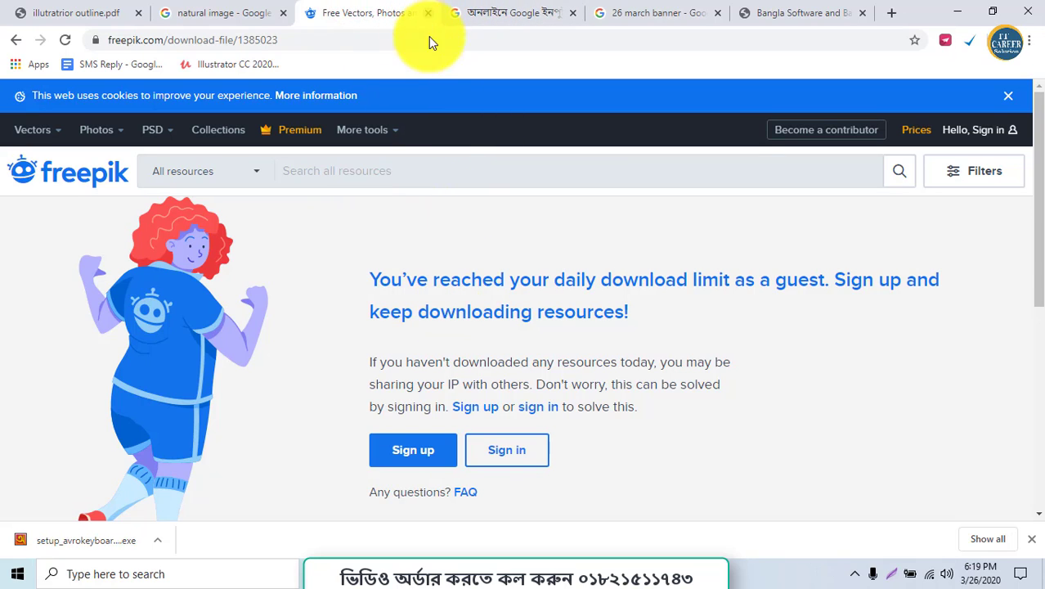
left_click(428, 13)
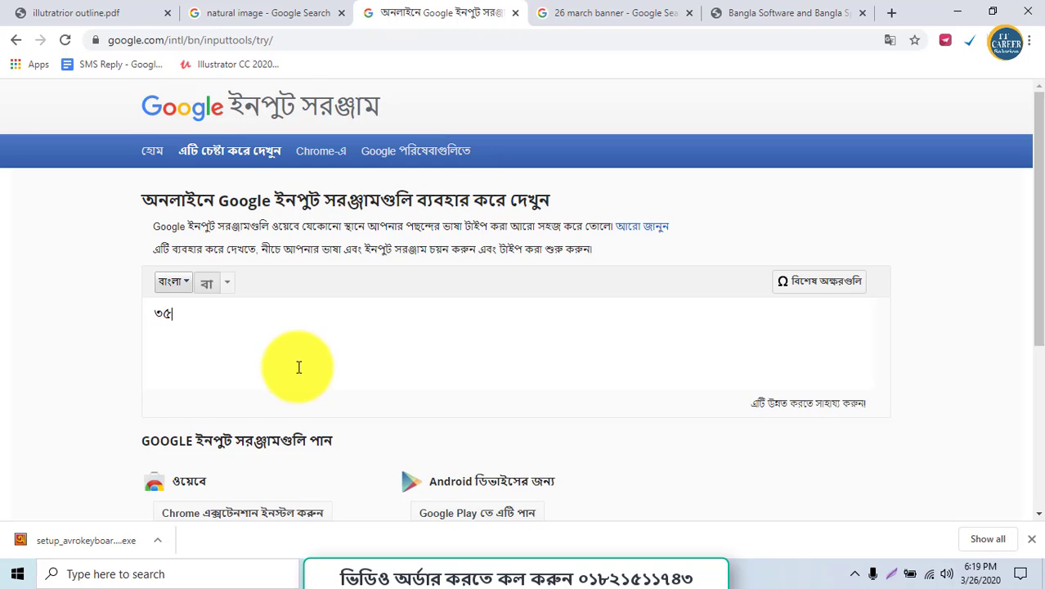
- Enter "২৬মার্চ মহান" phonetically in the Google Input Tools text box
type("mar")
key("BackSpace")
key("BackSpace")
key("BackSpace")
key("BackSpace")
type("marc")
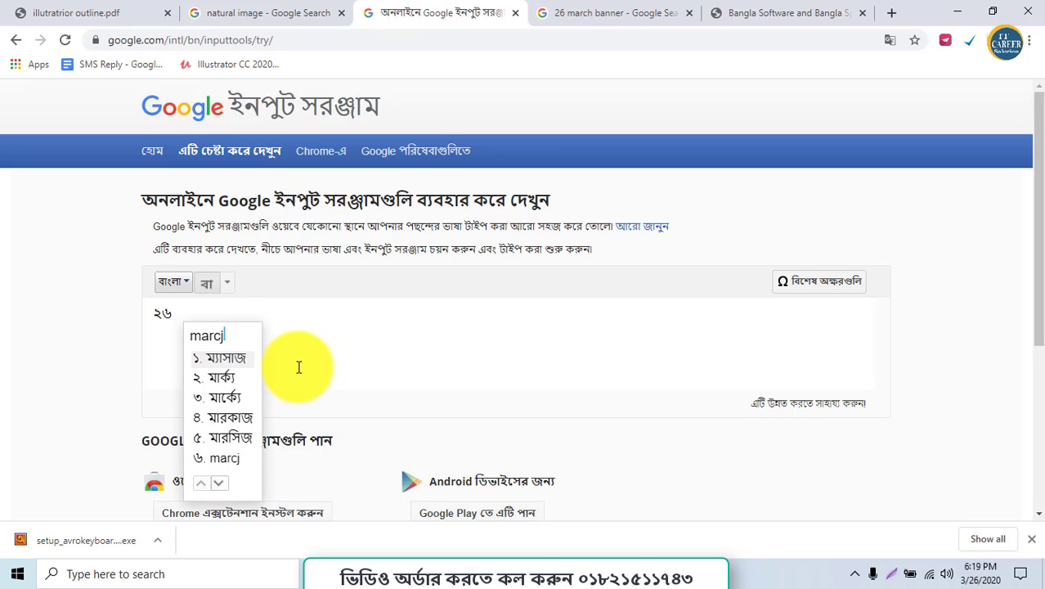
key("space")
type("mohan")
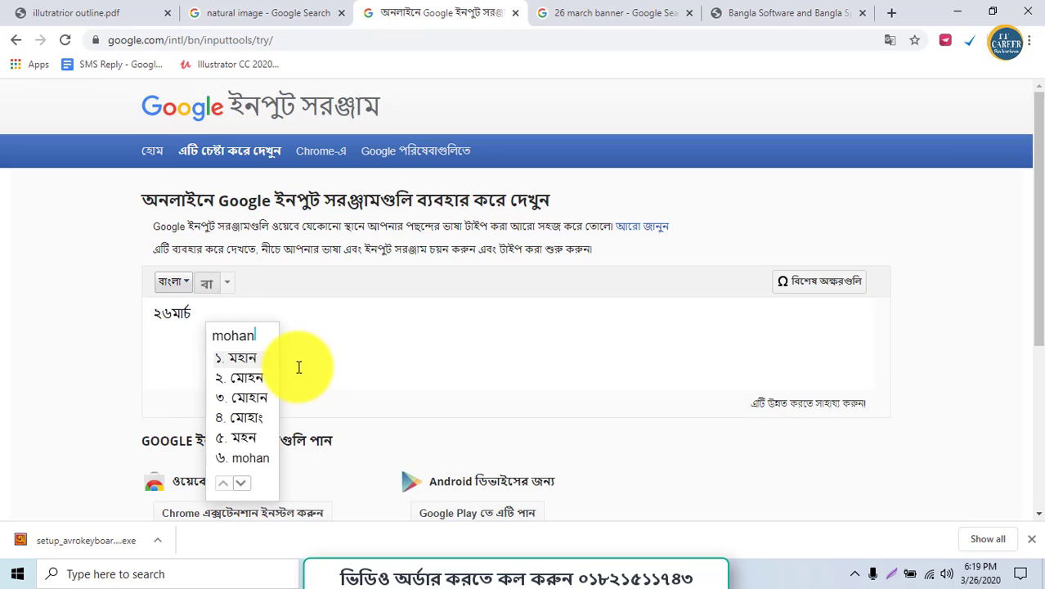
key("space")
- Add the word "স্বাধীনতা" from the phonetic spelling "shadinota", choosing the matching suggestion
type("sa")
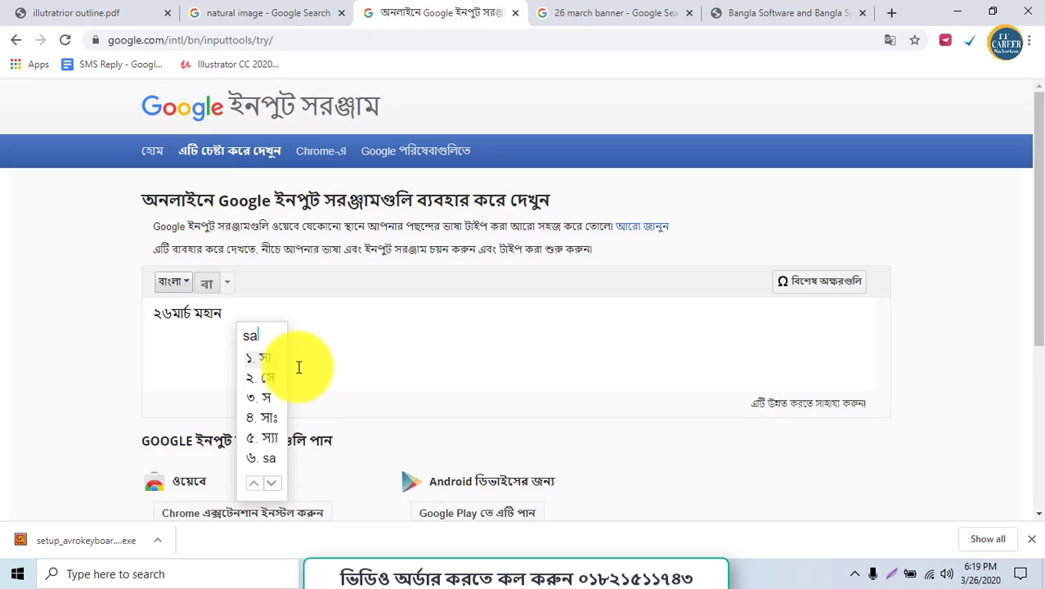
type("dinota")
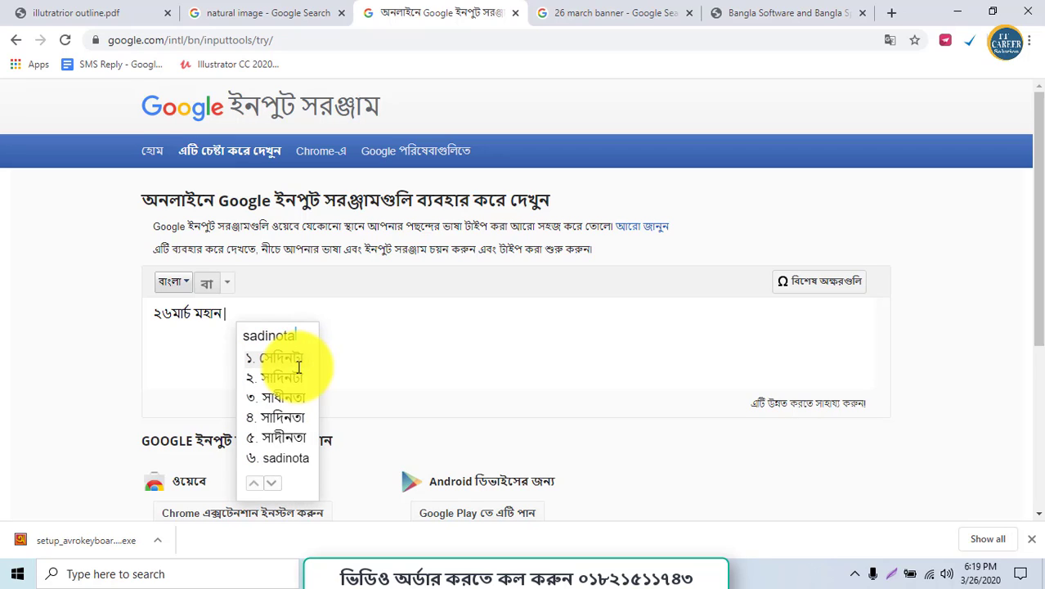
key("BackSpace")
key("BackSpace")
key("BackSpace")
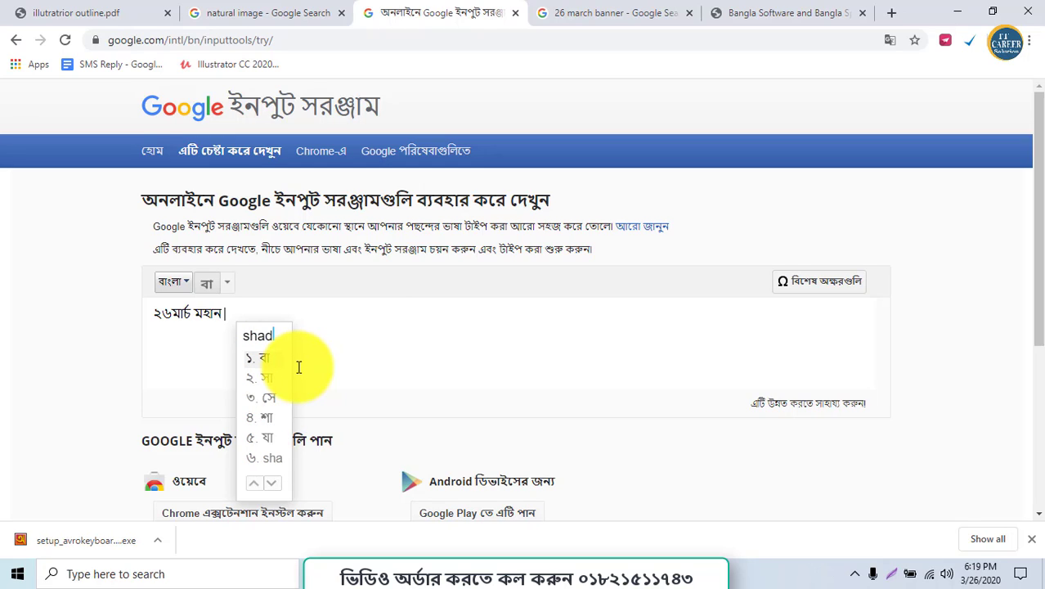
type("inota")
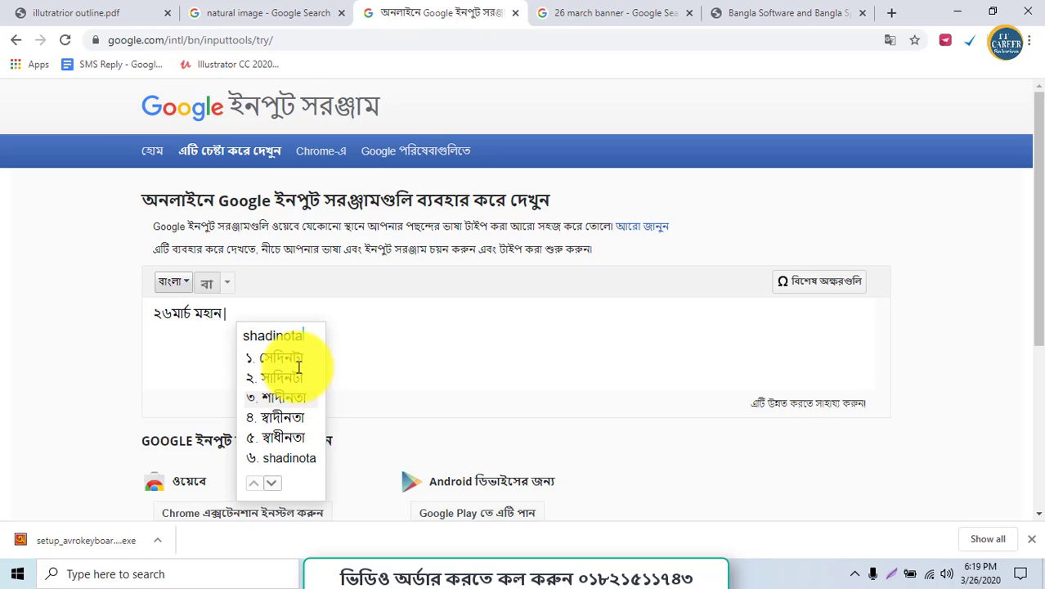
key("Down")
key("space")
- Complete the phrase with "দিবস" and cut the whole phrase out of the text box
type("d")
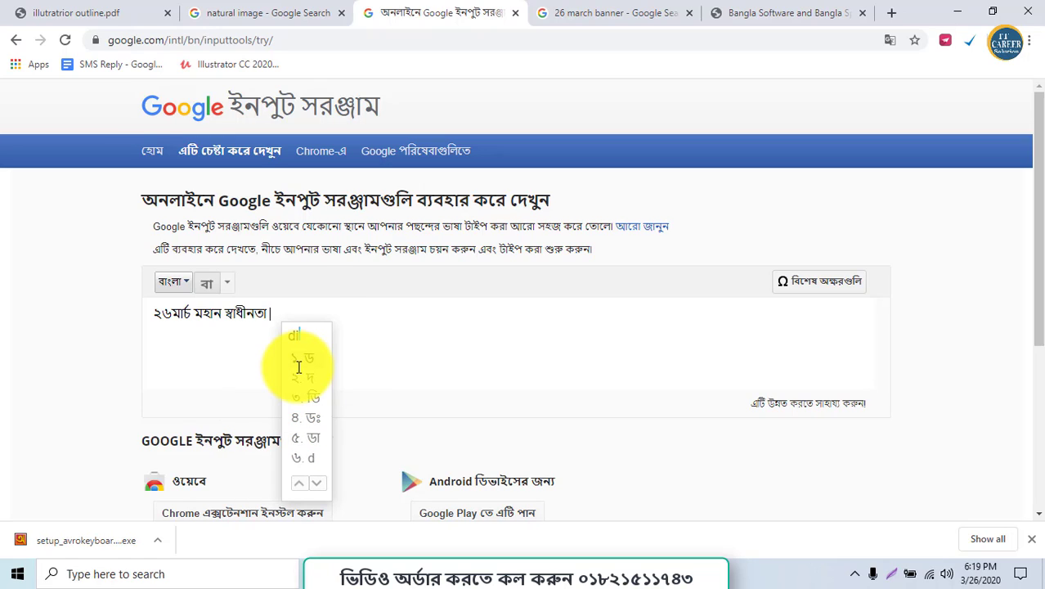
type("ino")
key("BackSpace")
key("BackSpace")
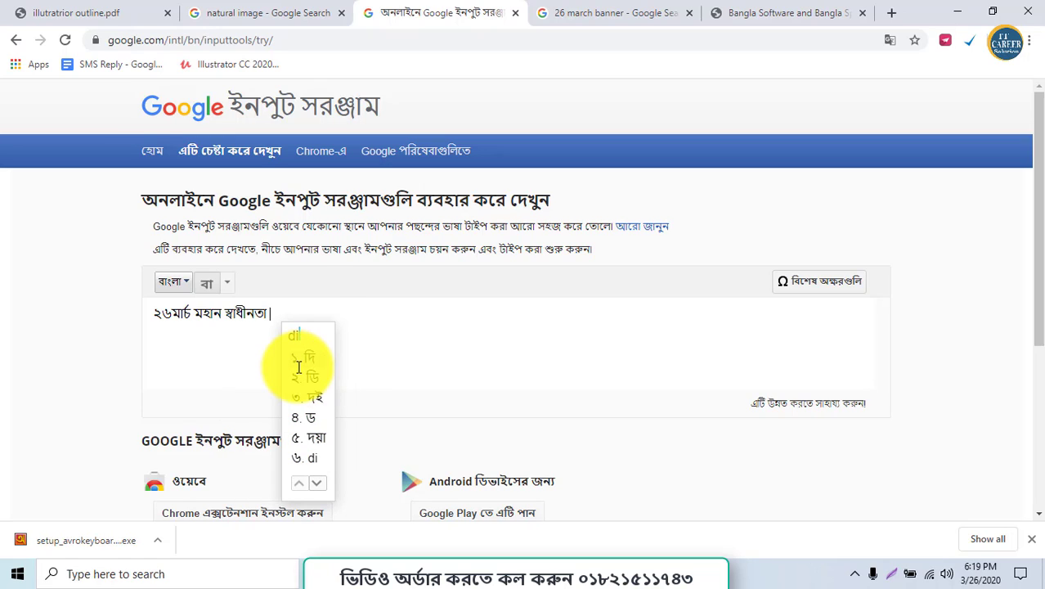
type("bos")
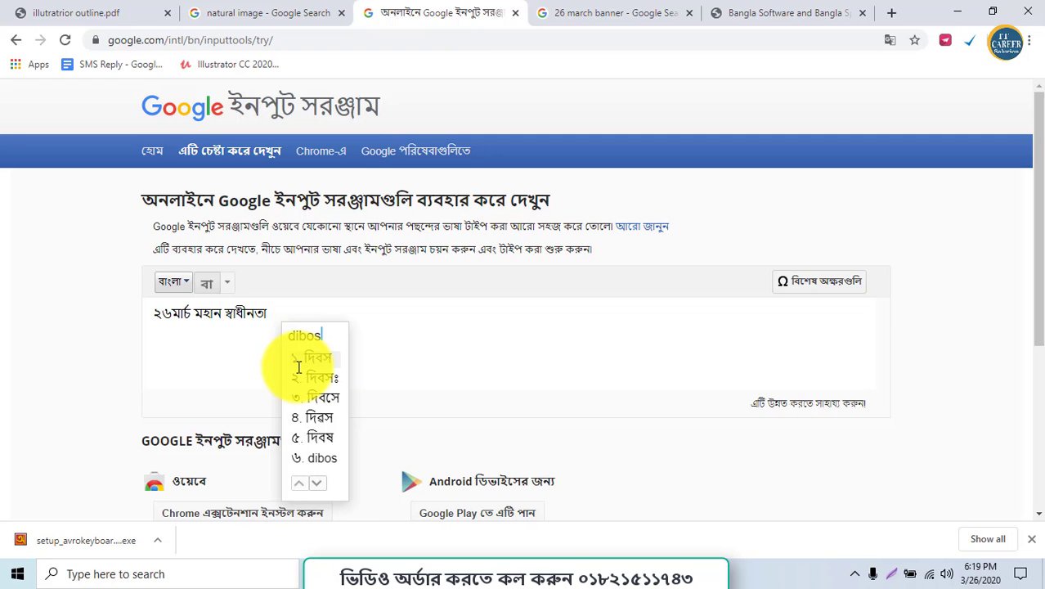
left_click(298, 364)
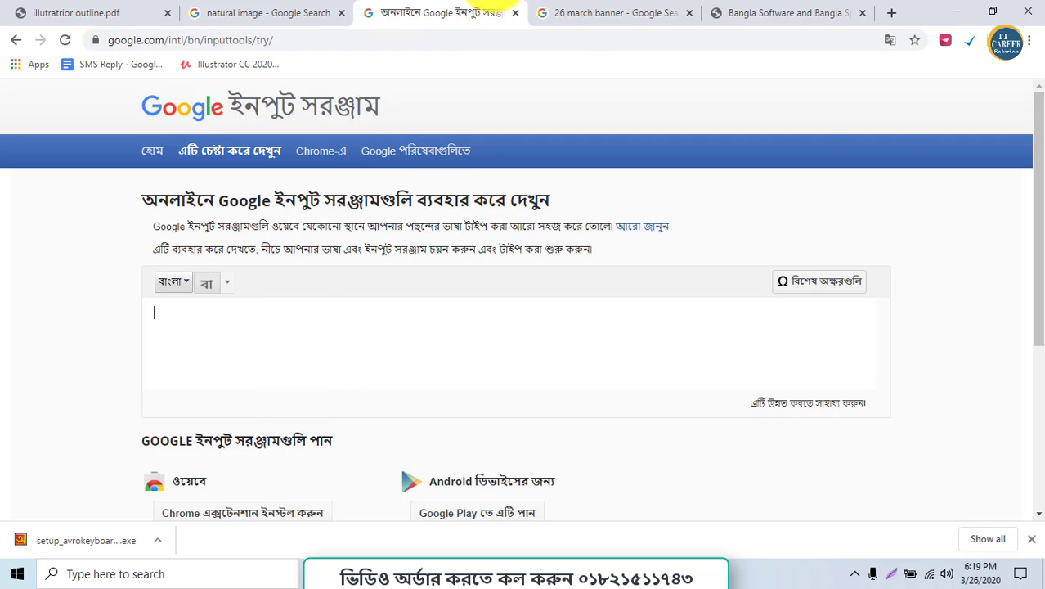
- Search Google for "২৬মার্চ মহান স্বাধীনতা দিবস" in the tab showing the OmicronLab page
left_click(718, 8)
left_click(748, 37)
type("২৬মার্চ মহান স্বাধীনতা দিবস")
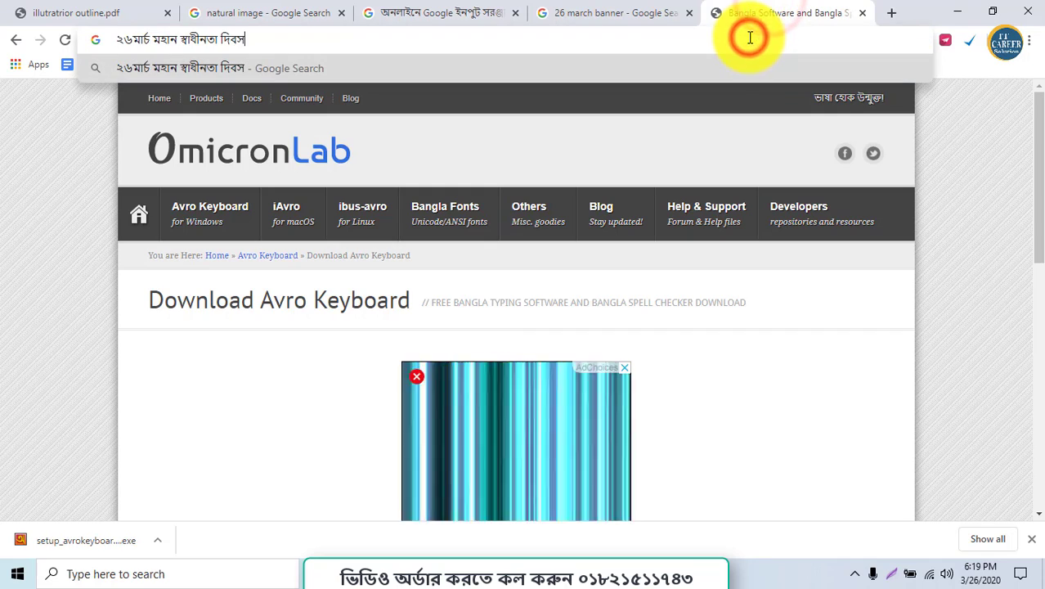
key("Return")
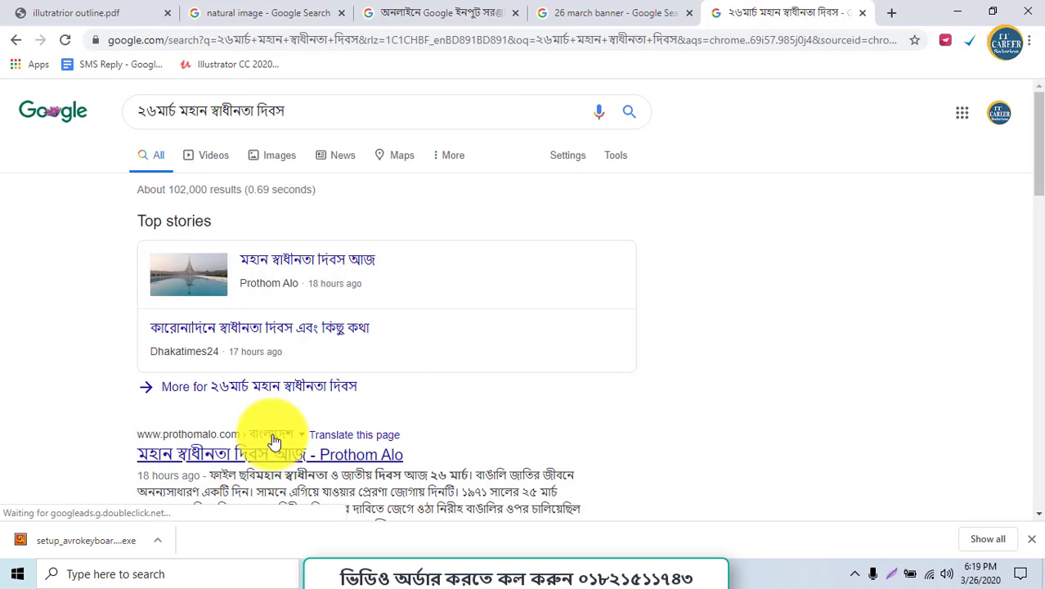
- Return to the Input Tools page, run the downloaded Avro Keyboard setup, accept the licence agreement and start the installation
left_click(414, 11)
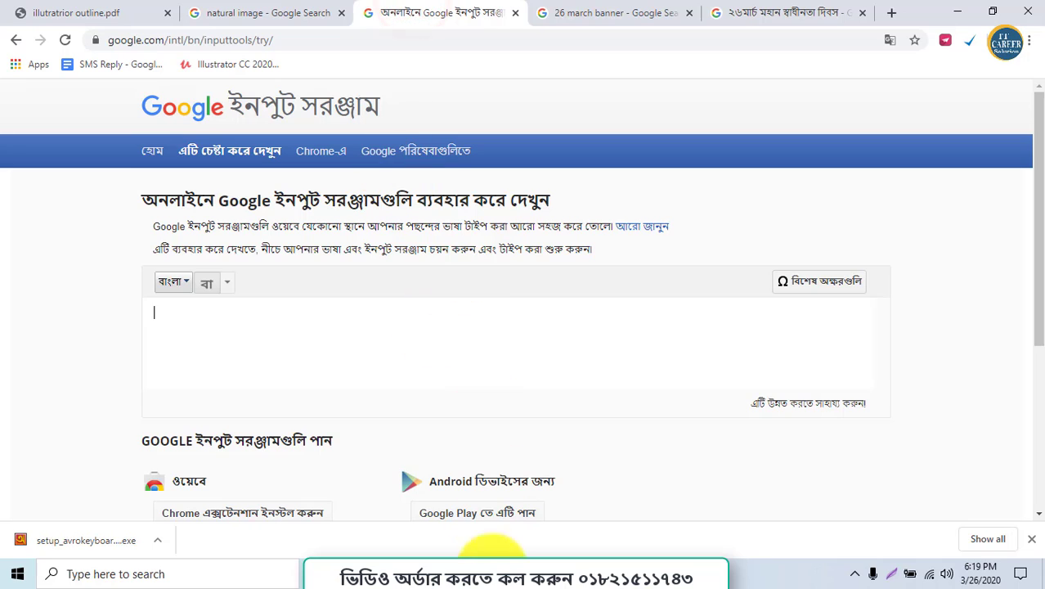
left_click(97, 542)
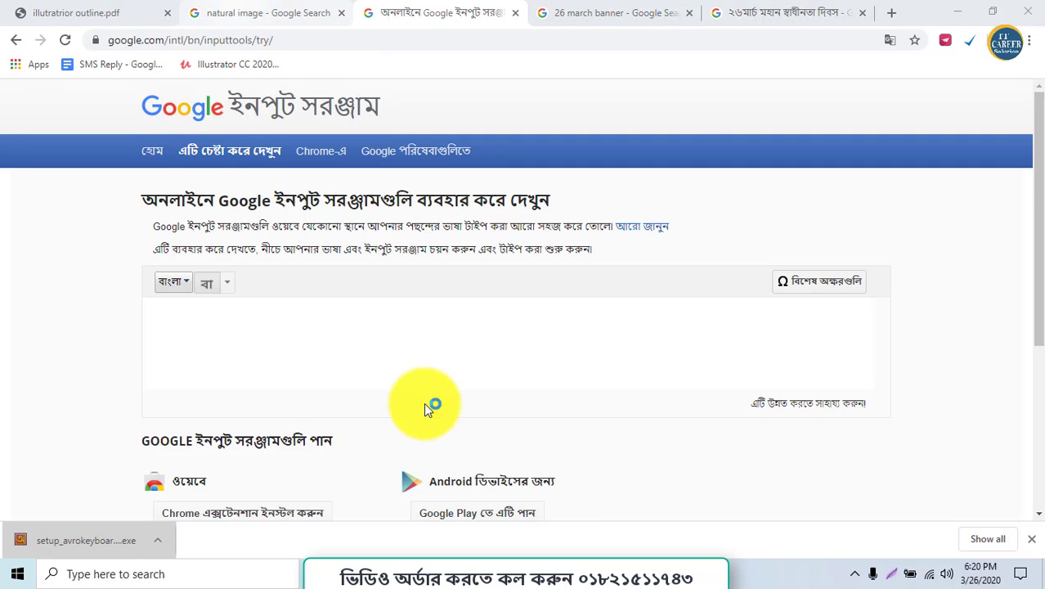
left_click(606, 408)
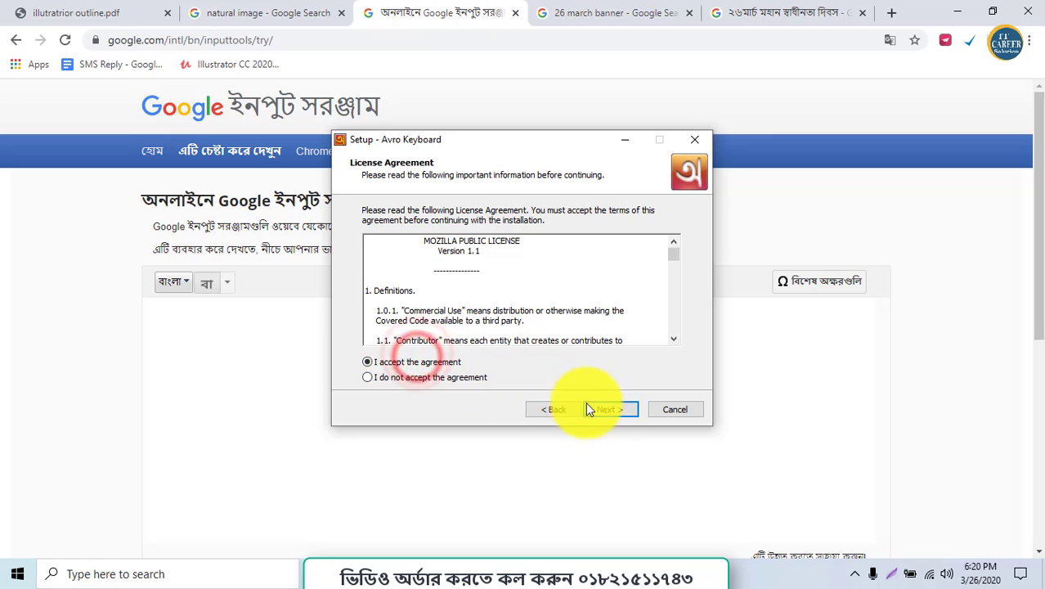
left_click(607, 411)
left_click(609, 414)
left_click(609, 414)
left_click(608, 413)
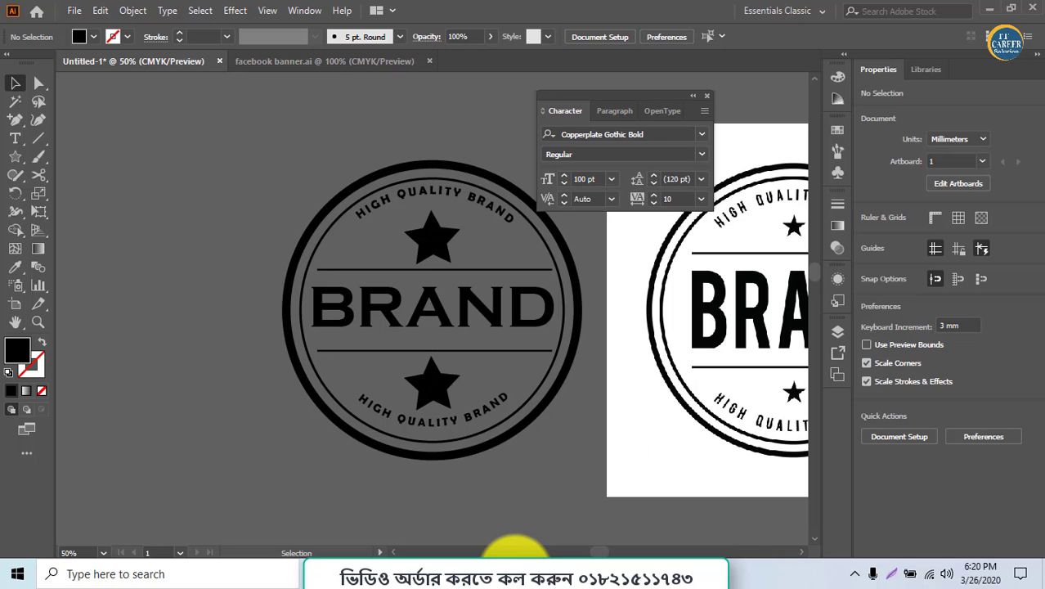
- Switch to Illustrator and delete all artwork from the untitled document
key("ctrl+a")
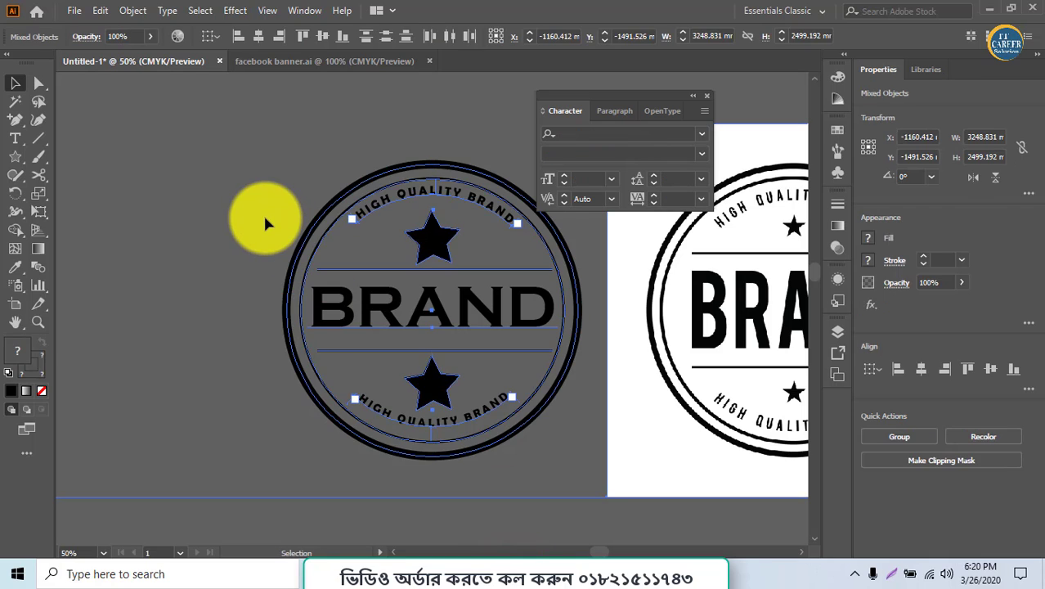
key("Delete")
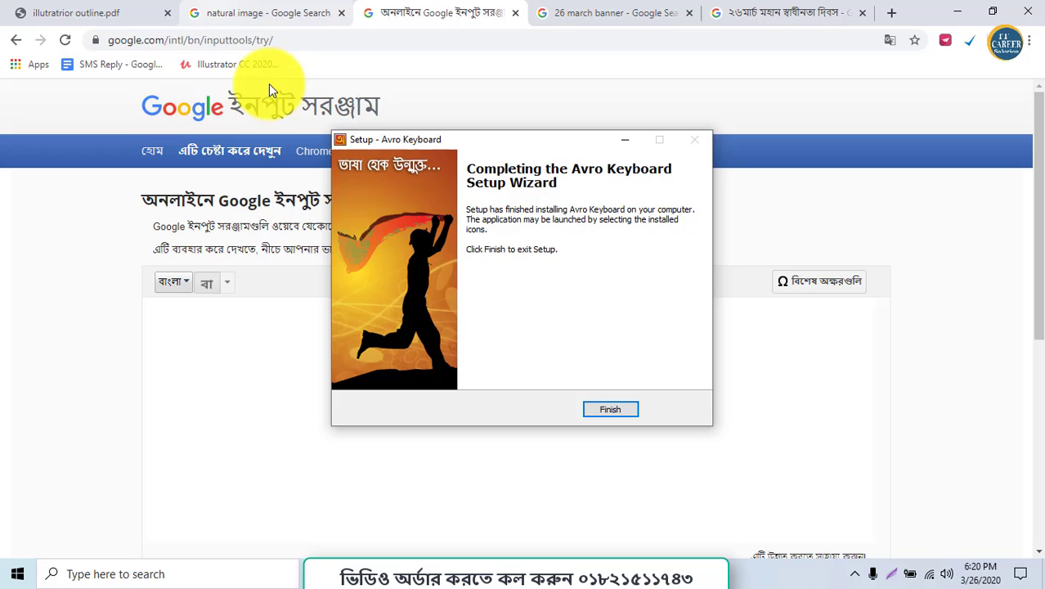
- Finish the Avro Keyboard setup wizard and launch Avro Keyboard from the installed programs
left_click(610, 409)
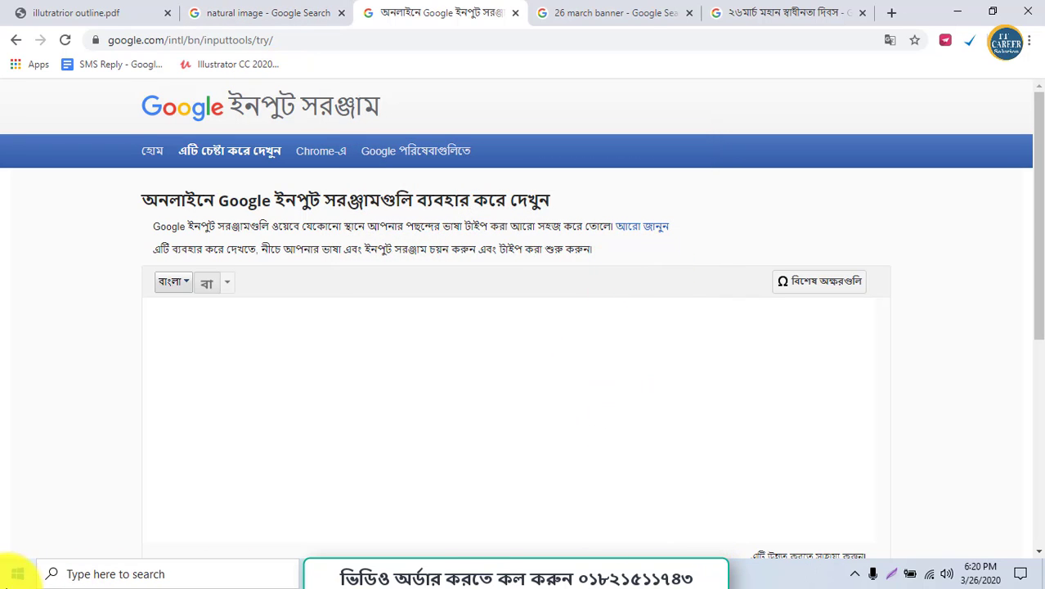
left_click(5, 583)
left_click(2, 583)
left_click(17, 583)
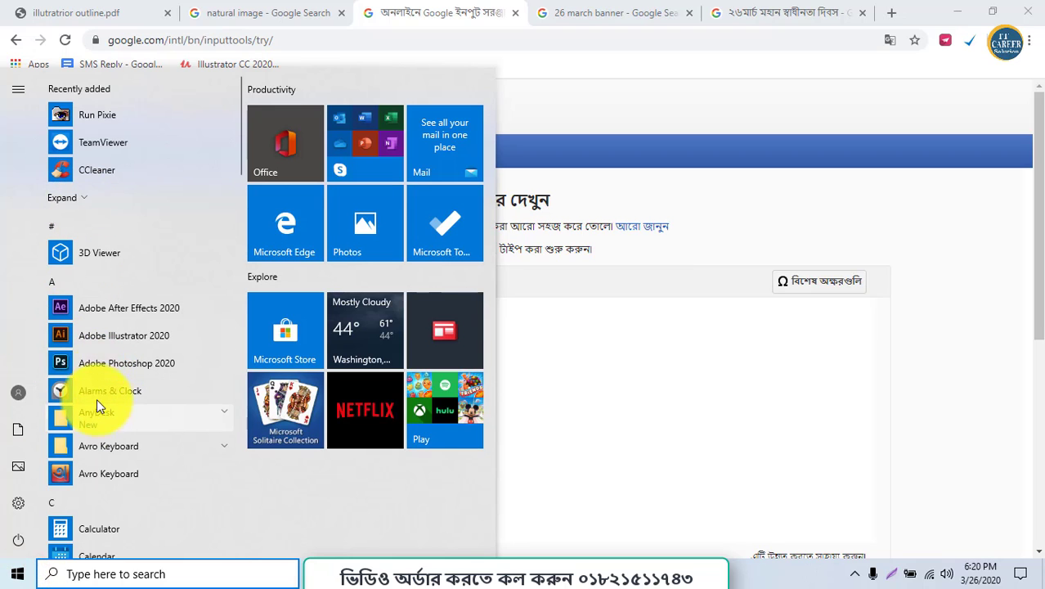
left_click(108, 476)
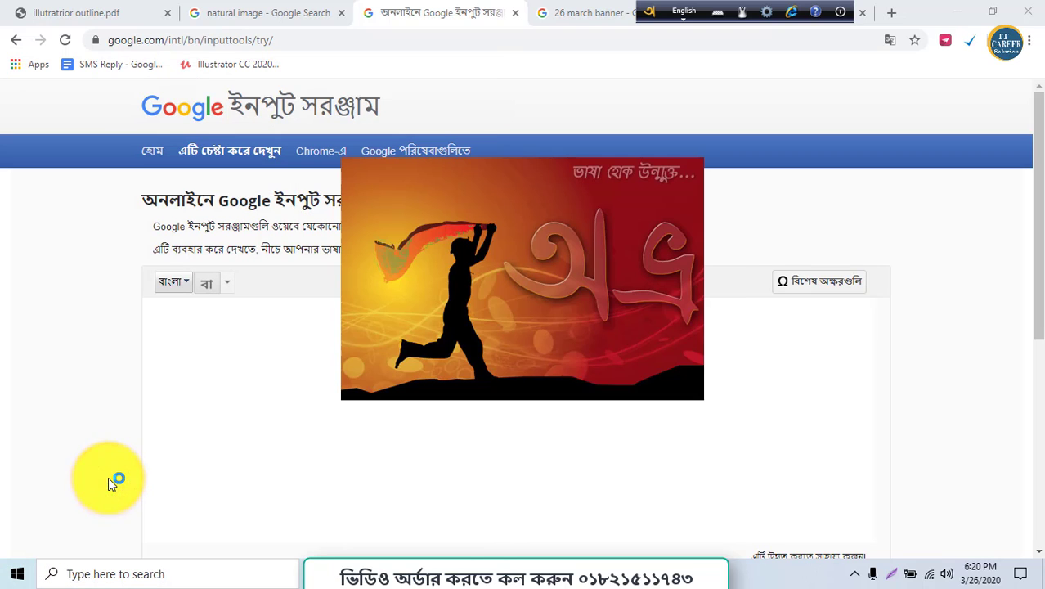
- View the 26 March banner reference image and switch to the empty untitled document in Illustrator
left_click(550, 12)
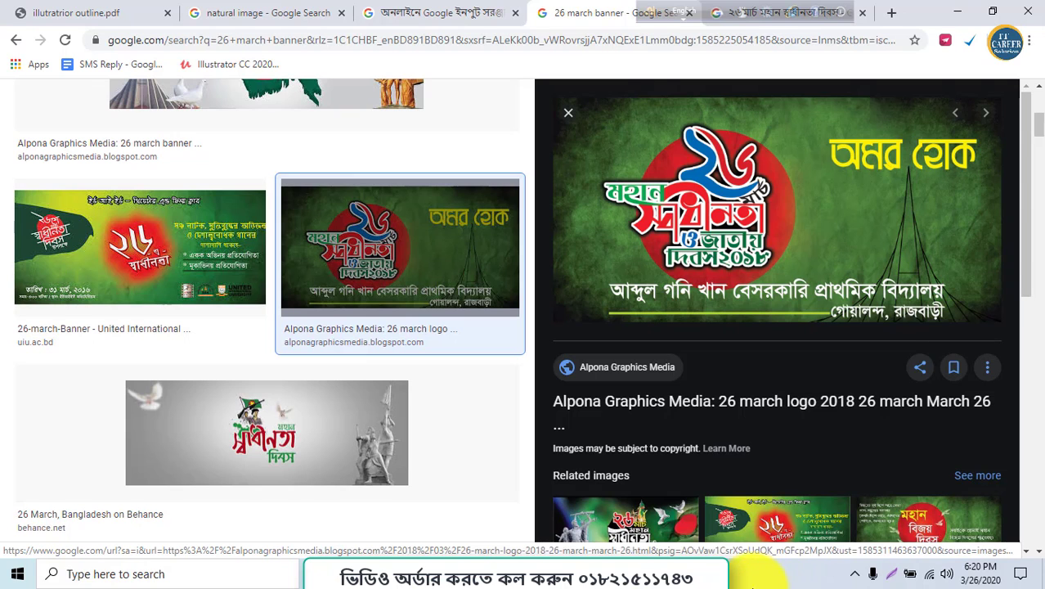
left_click(516, 558)
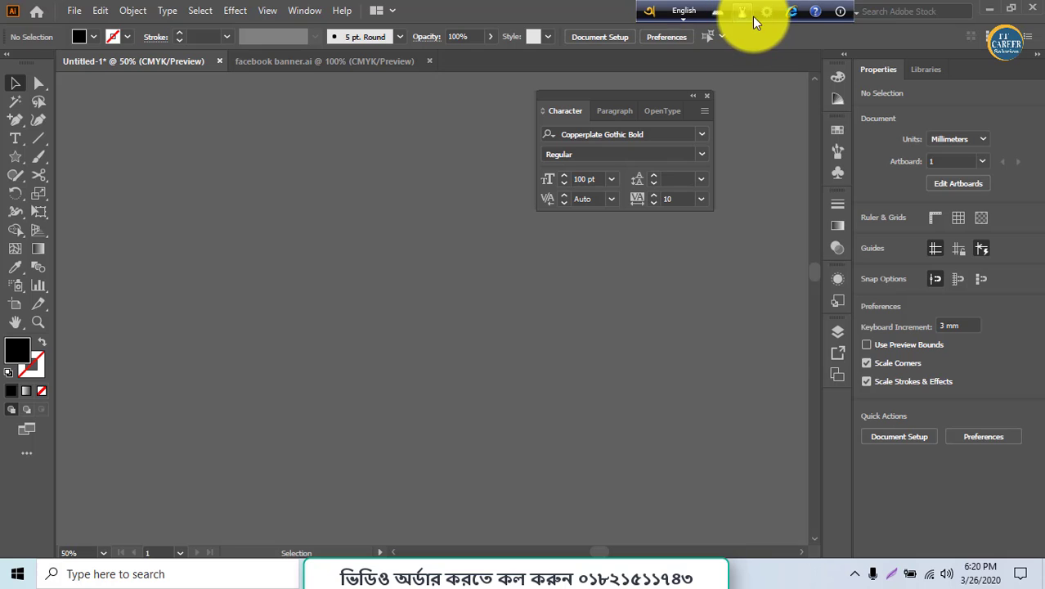
left_click(764, 13)
left_click(773, 106)
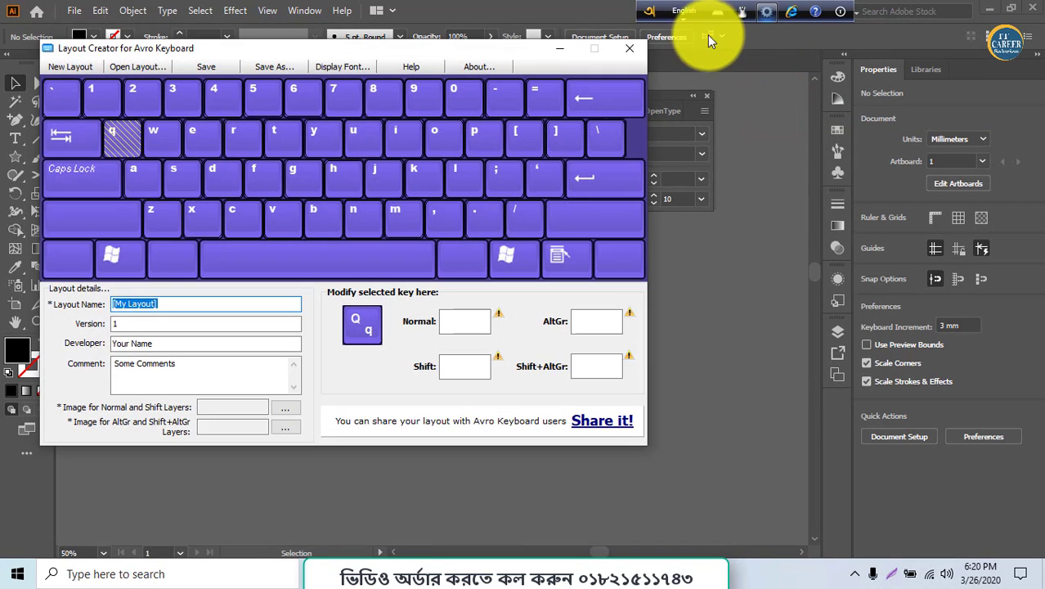
left_click(630, 48)
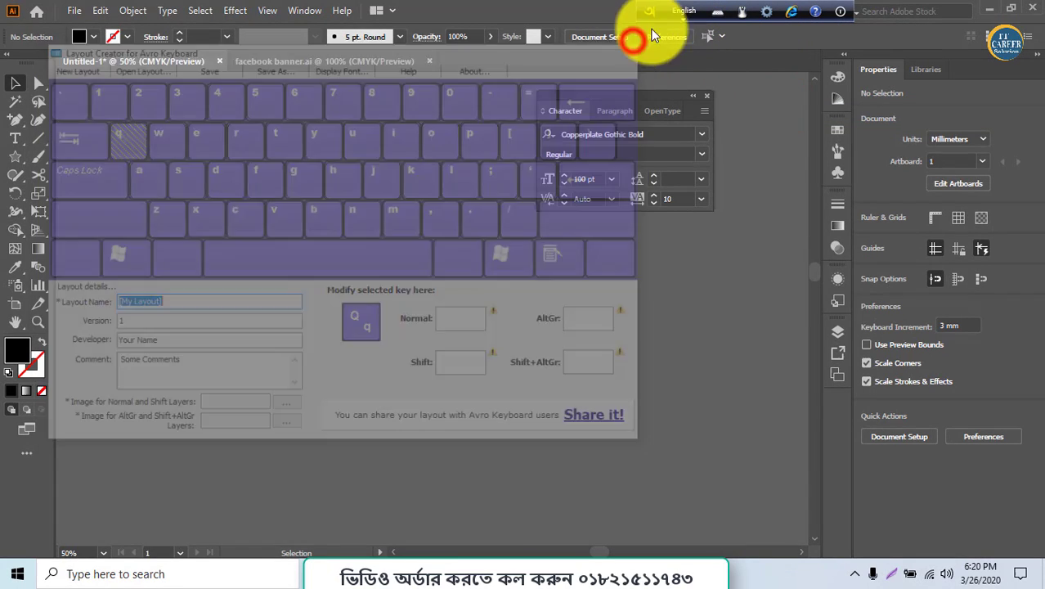
- Convert "২৬মার্চ মহান স্বাধীনতা দিবস" to Bijoy encoding with Avro's Unicode to Bijoy converter and cut the converted text
left_click(764, 11)
left_click(793, 92)
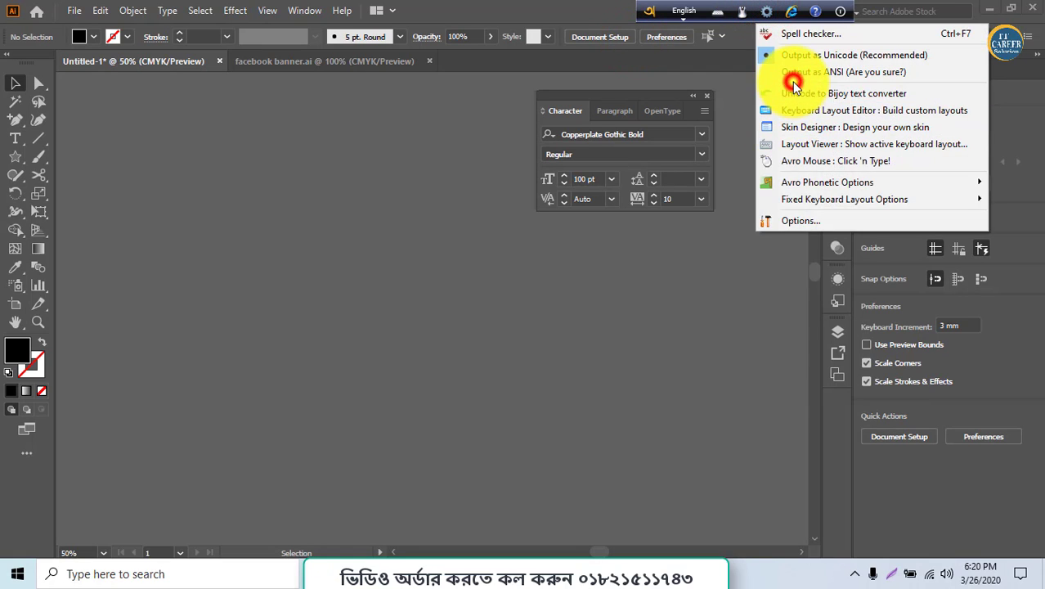
type("২৬মার্চ মহান স্বাধীনতা দিবস")
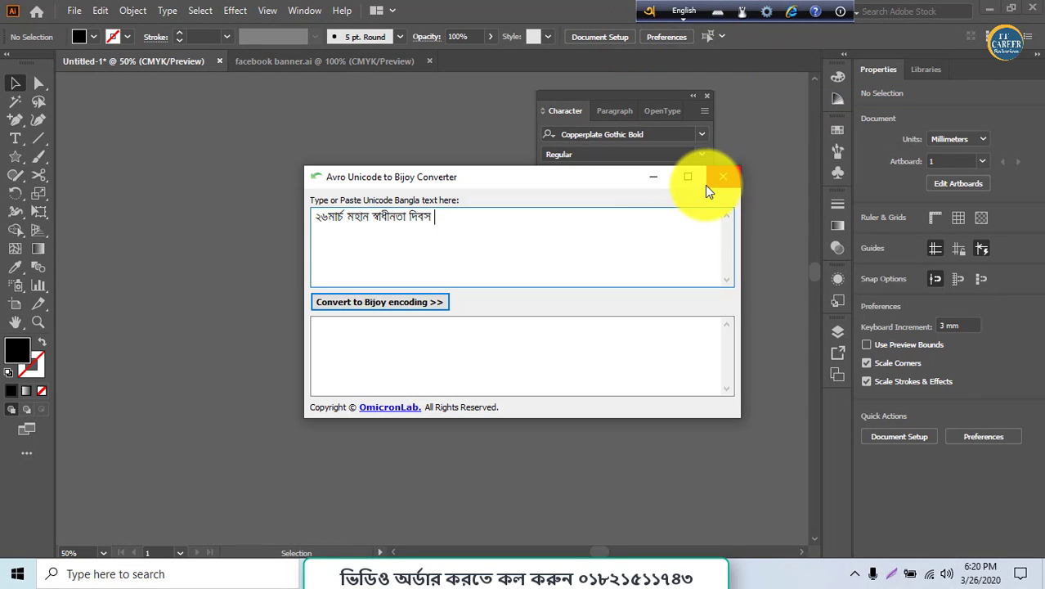
left_click(417, 305)
left_click_drag(502, 337, 225, 334)
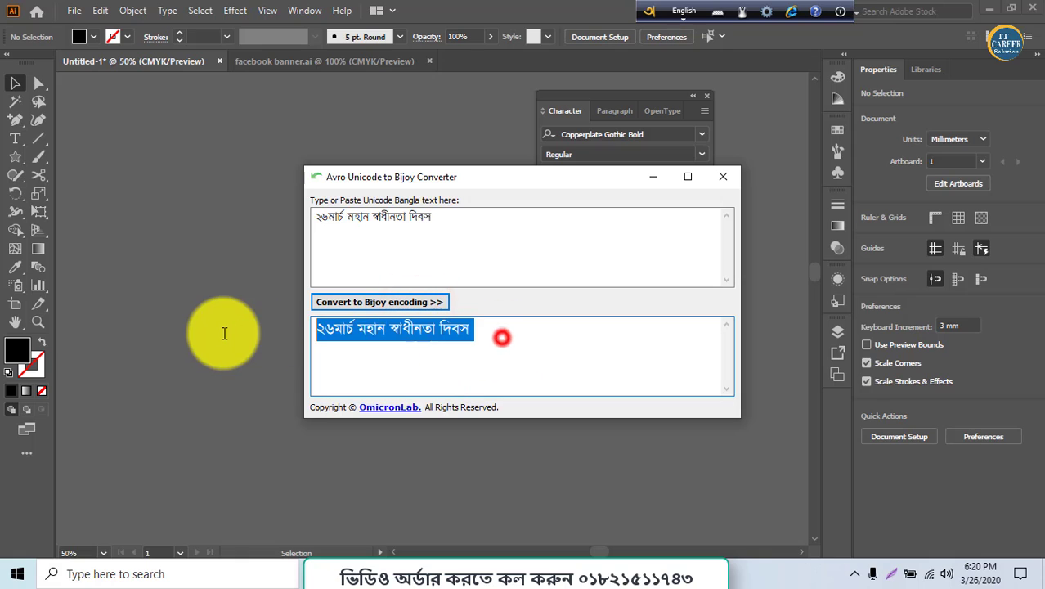
key("ctrl+x")
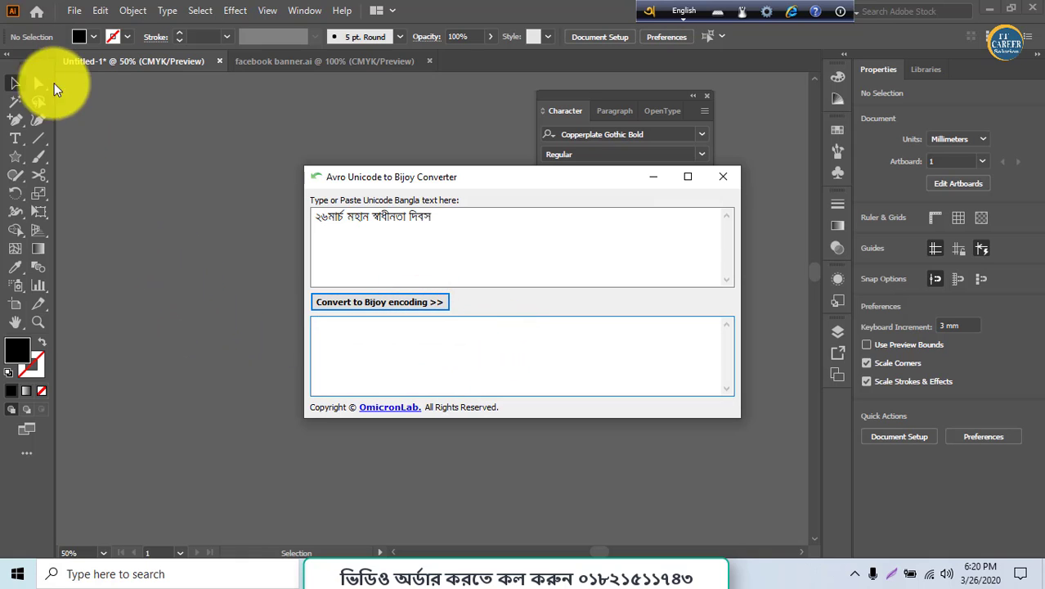
- Paste the converted Bangla text as a new text object in the Illustrator document and move it lower on the canvas
left_click(15, 138)
left_click(99, 192)
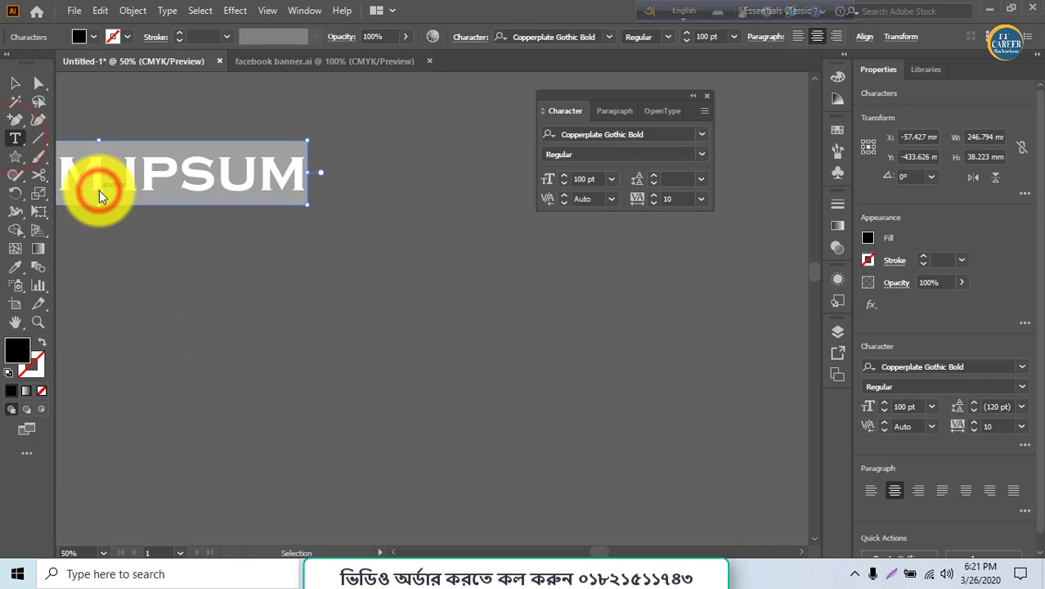
key("ctrl+v")
left_click(15, 82)
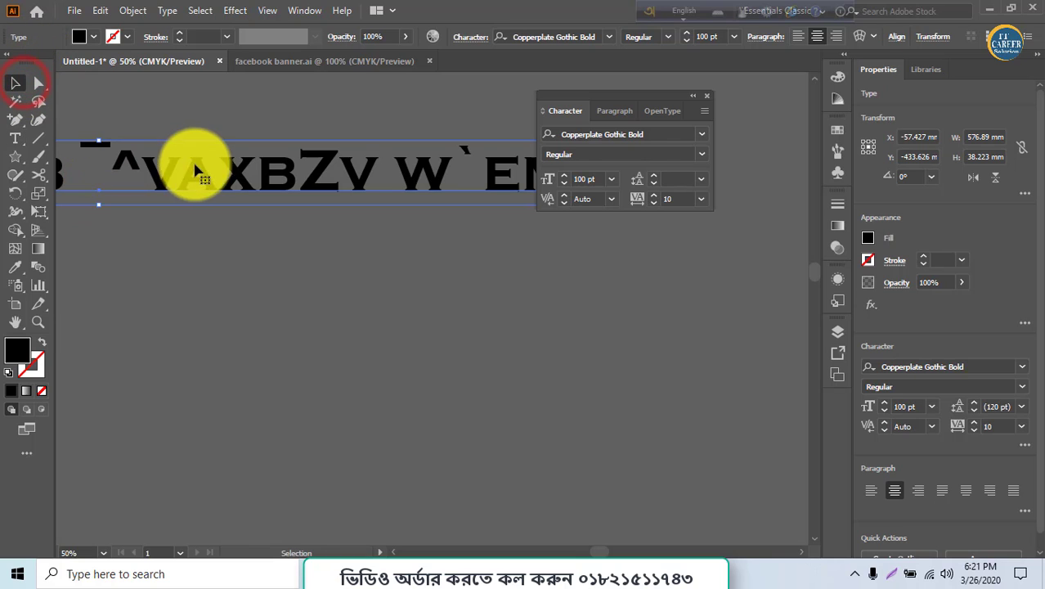
left_click_drag(195, 170, 399, 282)
- Set the pasted headline's font to SutonnyMJ Bold and reposition the headline on the canvas
left_click(597, 133)
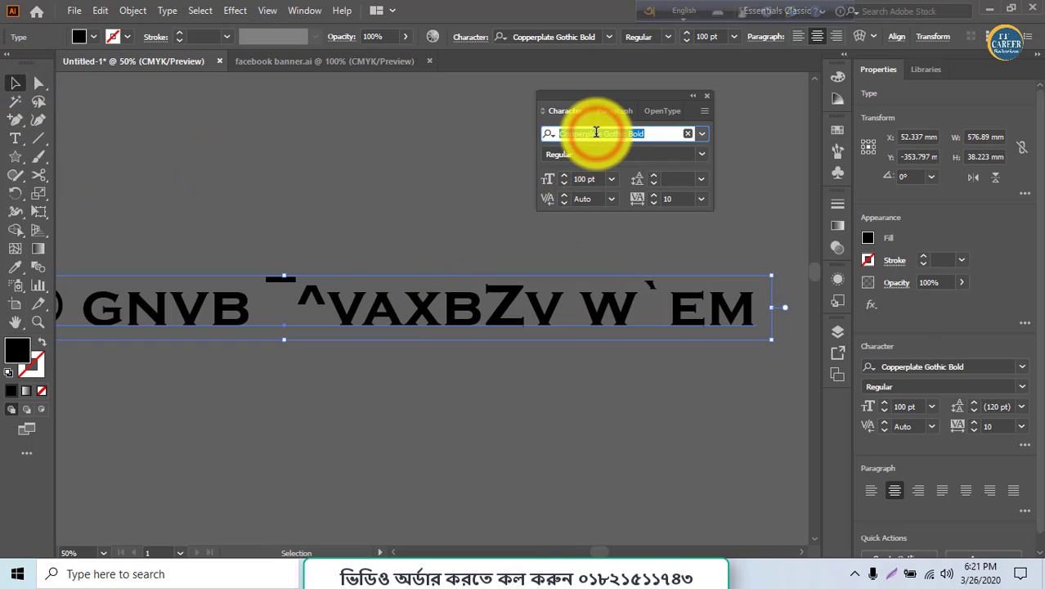
type("sut")
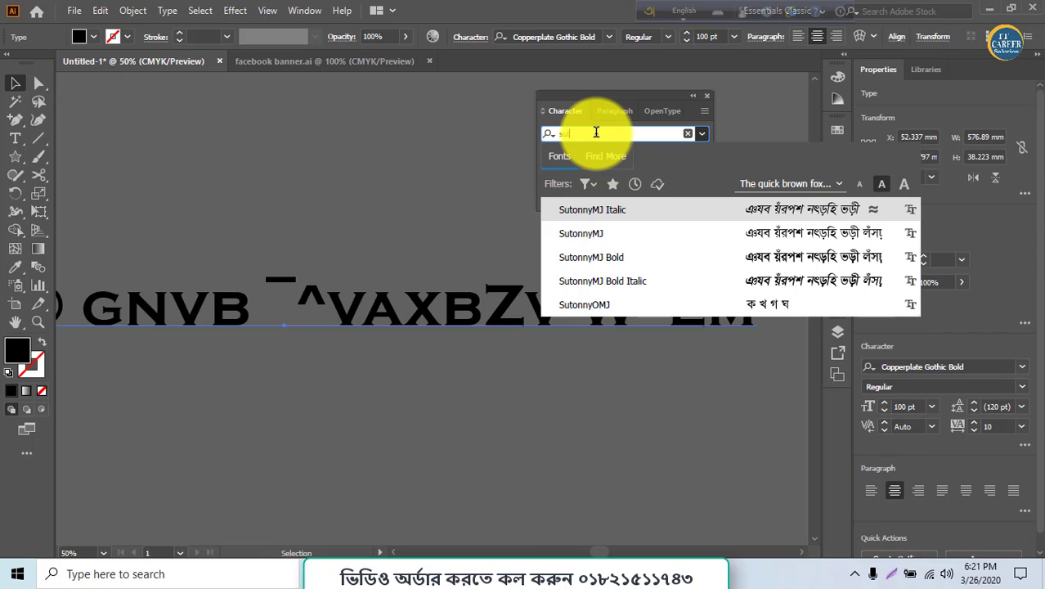
left_click(605, 258)
left_click_drag(384, 334, 541, 297)
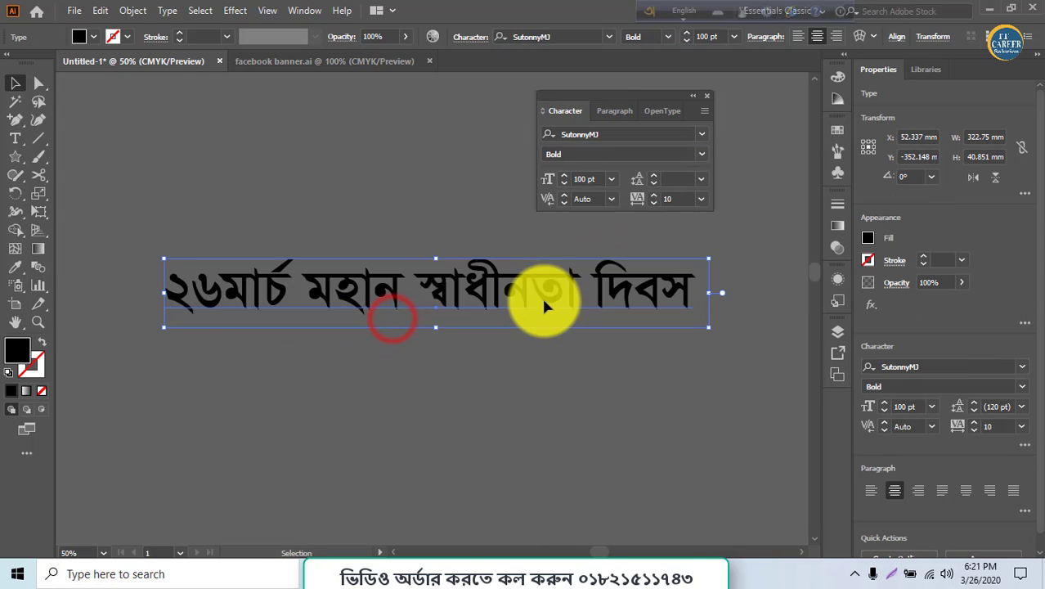
- Switch to the browser, search Google for a Bangla font download and open the Free Bangla Font website
left_click(475, 568)
left_click(394, 9)
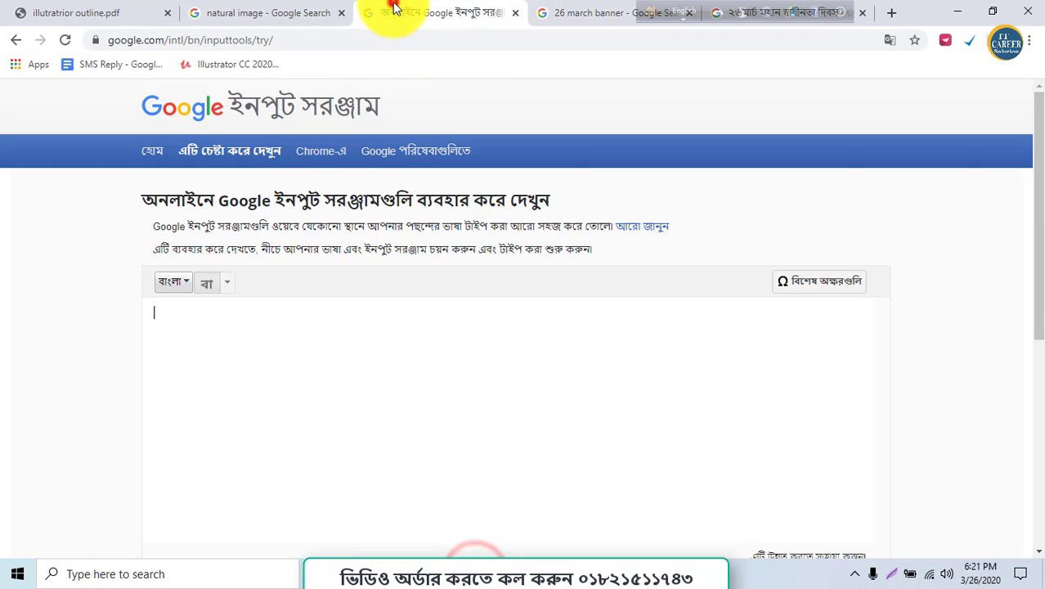
left_click(274, 13)
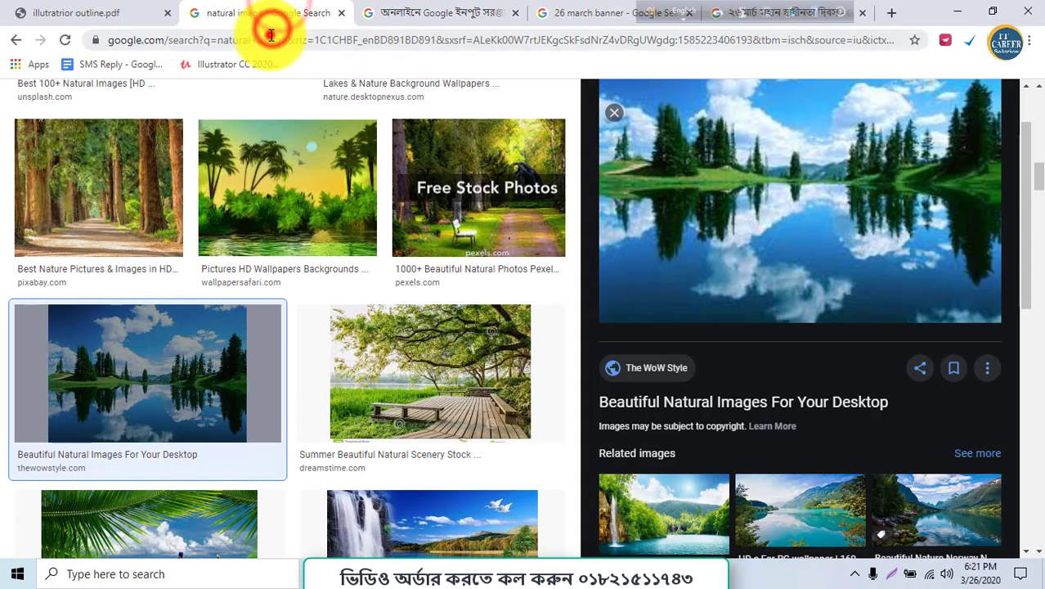
left_click(272, 37)
type("bangal")
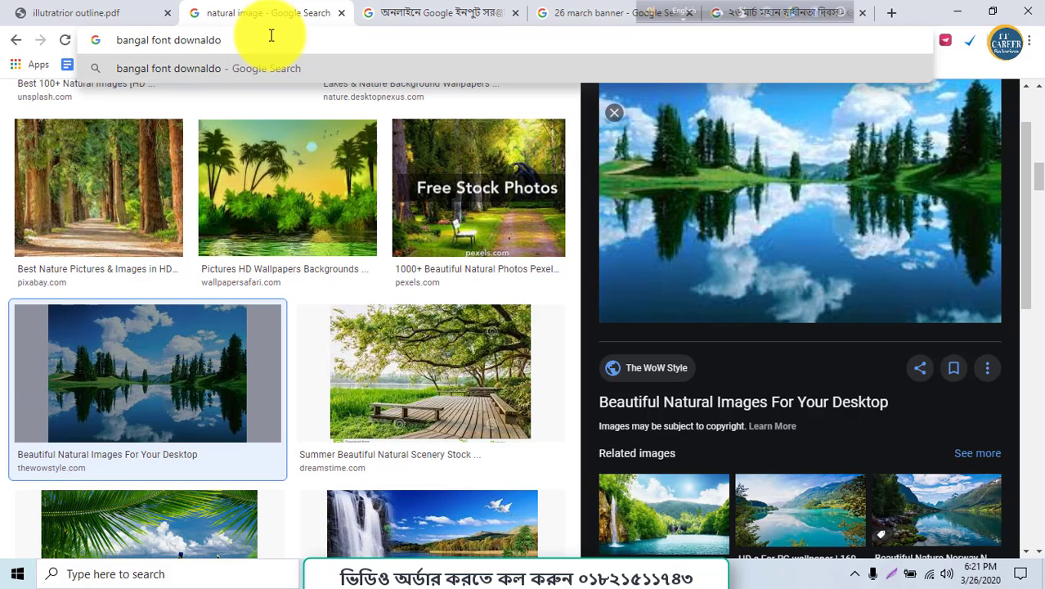
type("font downaloda")
key("Return")
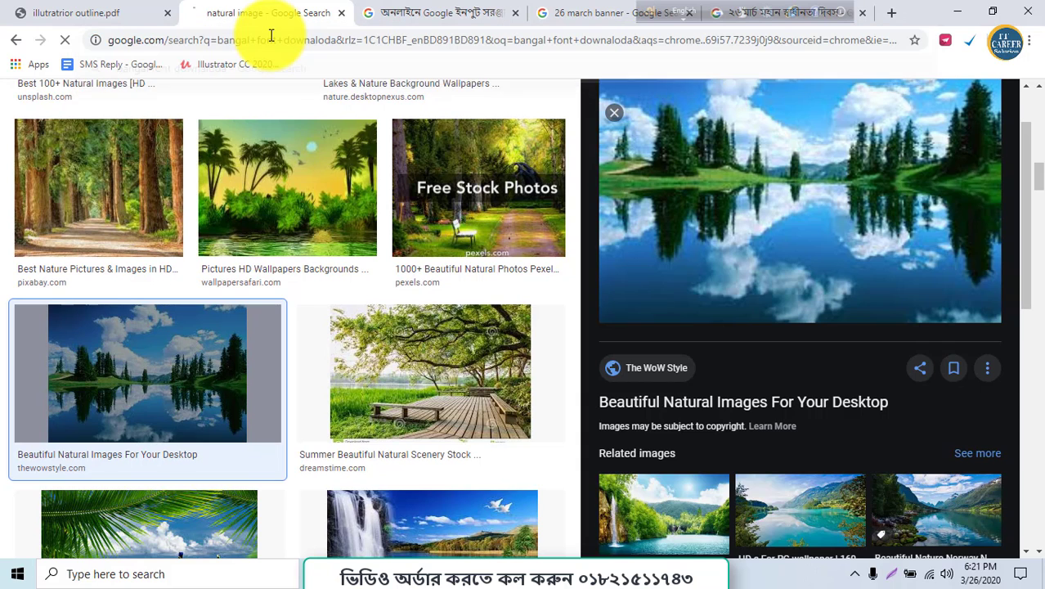
left_click(299, 225)
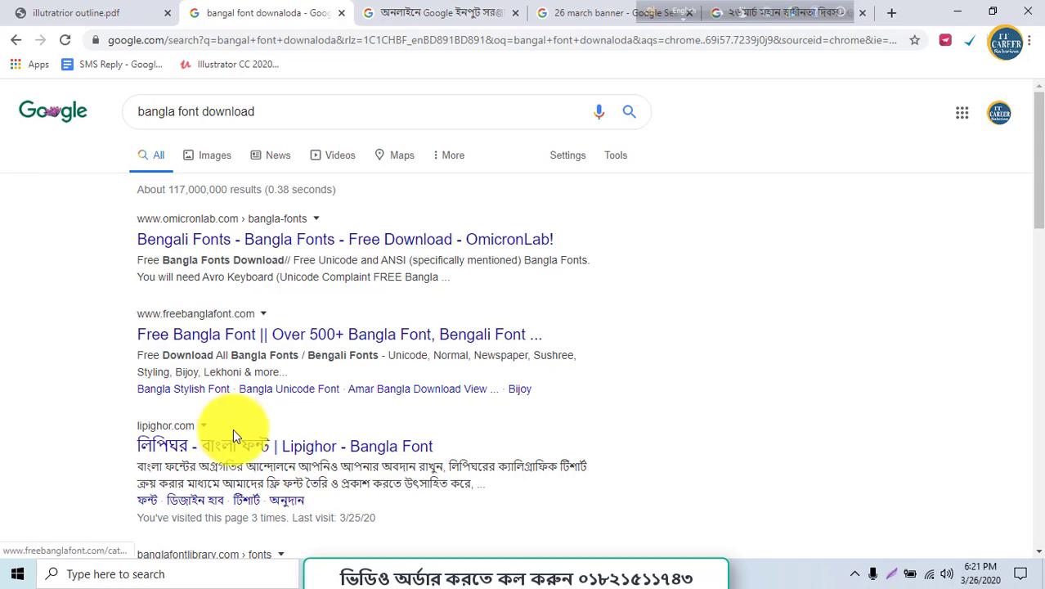
left_click(252, 342)
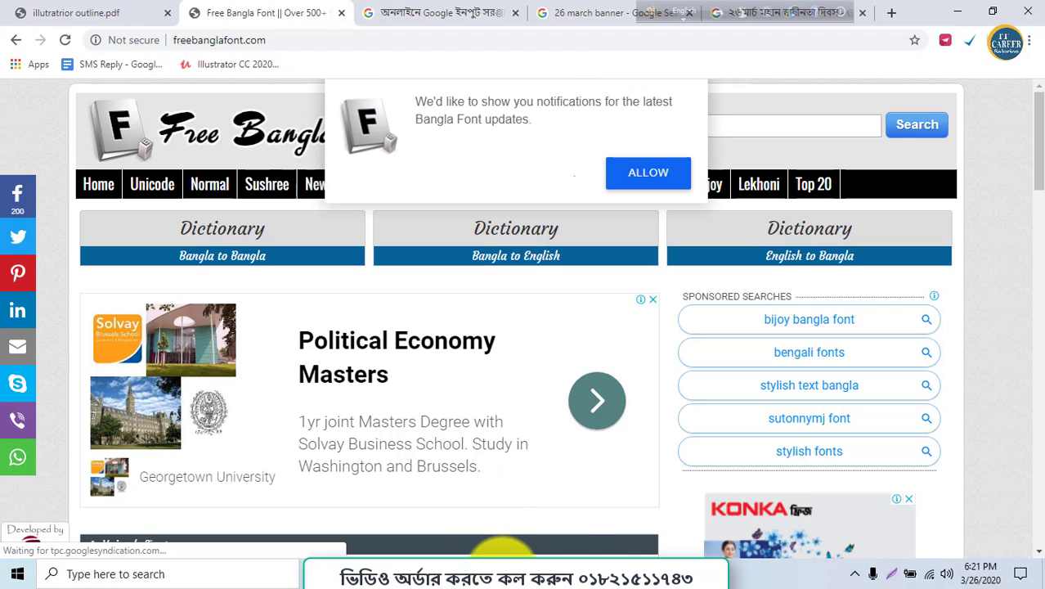
- Switch back to Illustrator and copy the digits ২৬ from the start of the headline
mouse_move(519, 572)
left_click(517, 542)
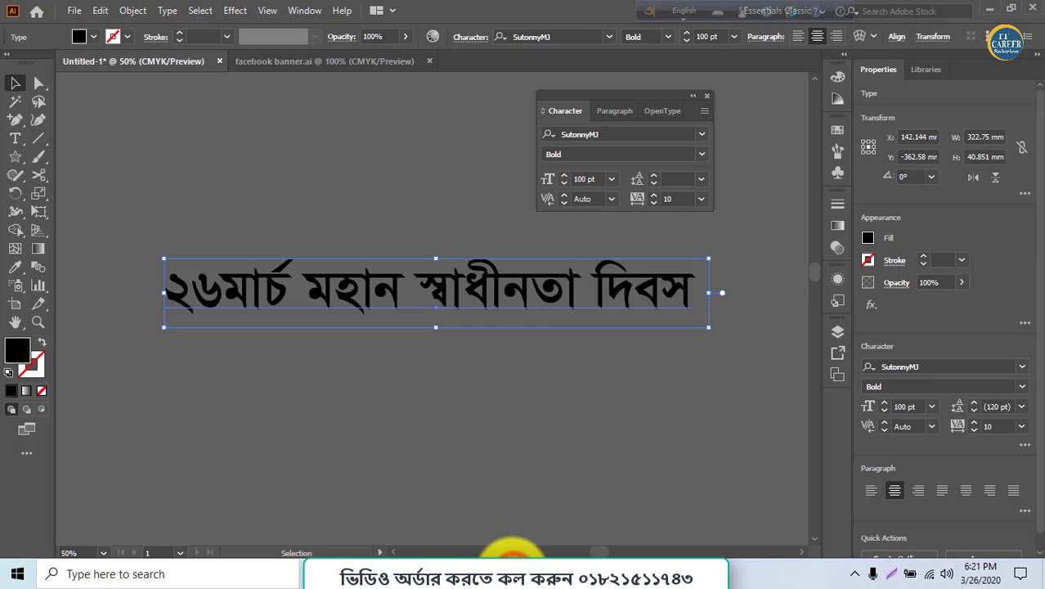
double_click(217, 300)
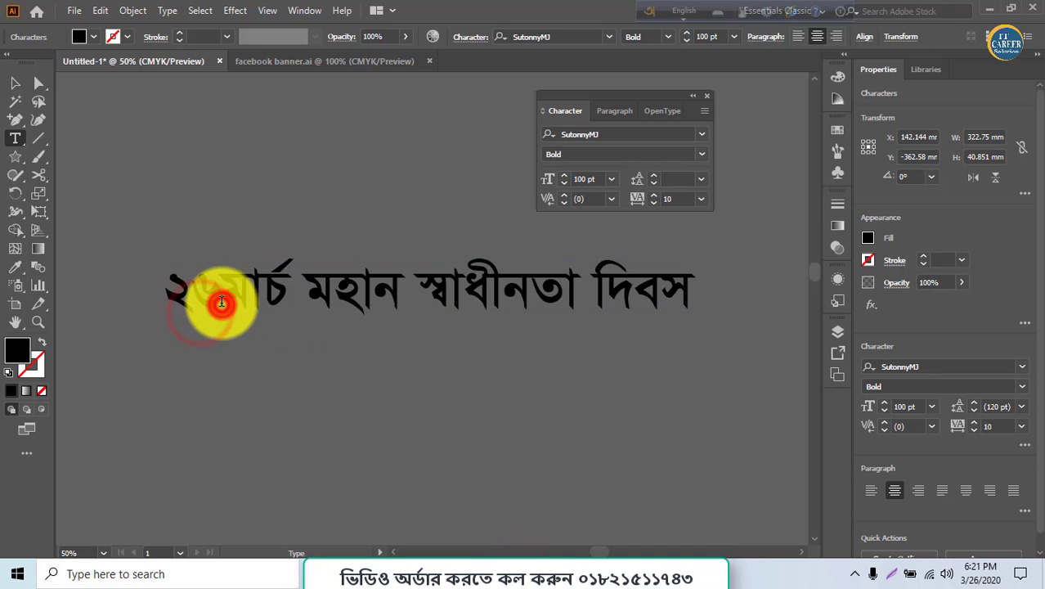
left_click_drag(221, 299, 139, 292)
key("ctrl+c")
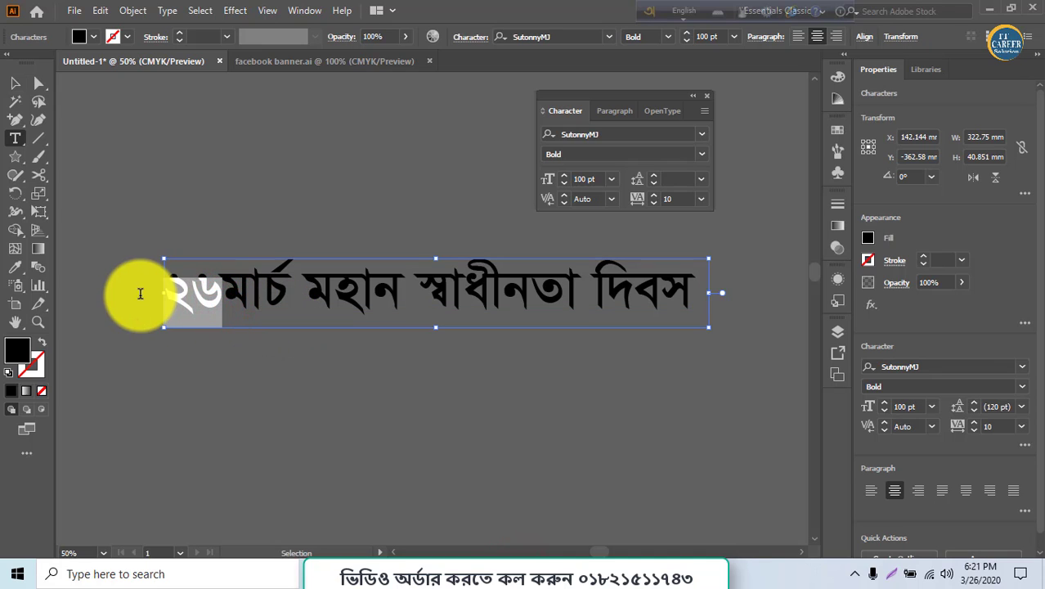
left_click(14, 82)
left_click(357, 180)
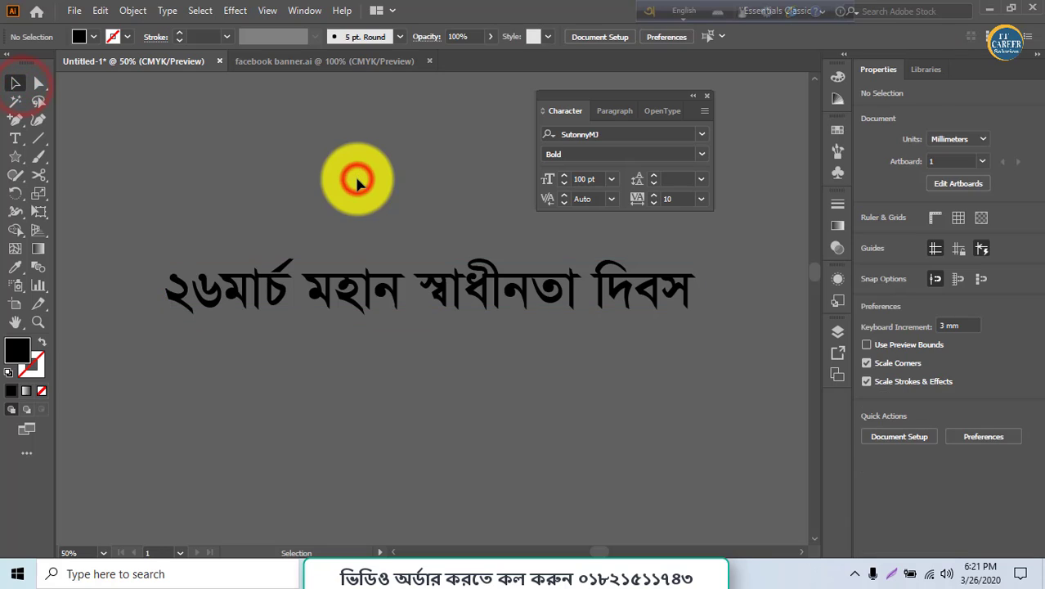
- Paste the copied ২৬ as a separate text object above the headline
left_click(15, 139)
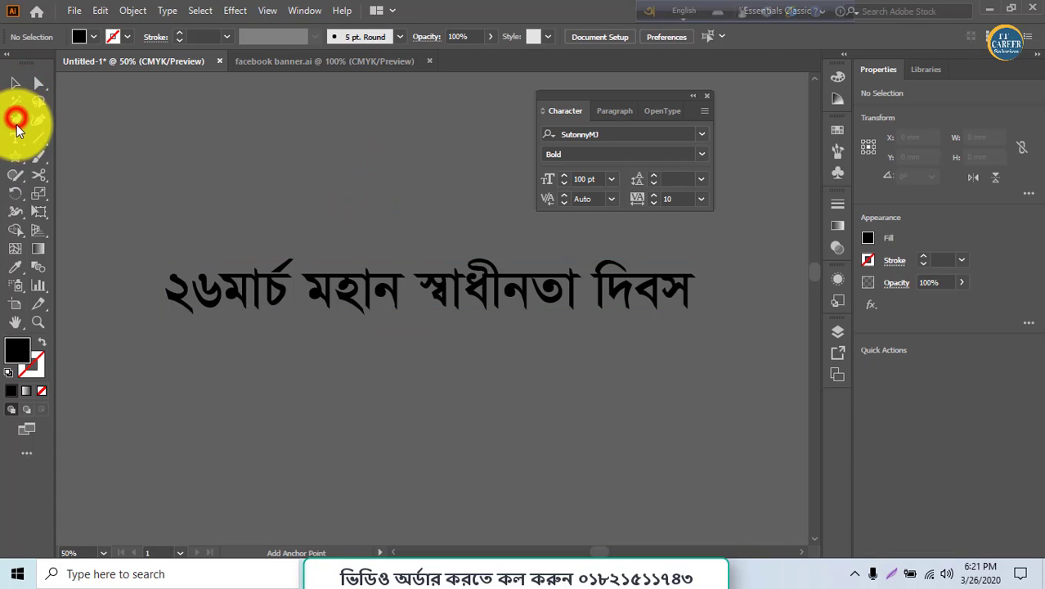
left_click(257, 154)
key("ctrl+v")
- Change the font of the separate ২৬ text to Shorif Bongobondhu ANSI V2
key("ctrl+a")
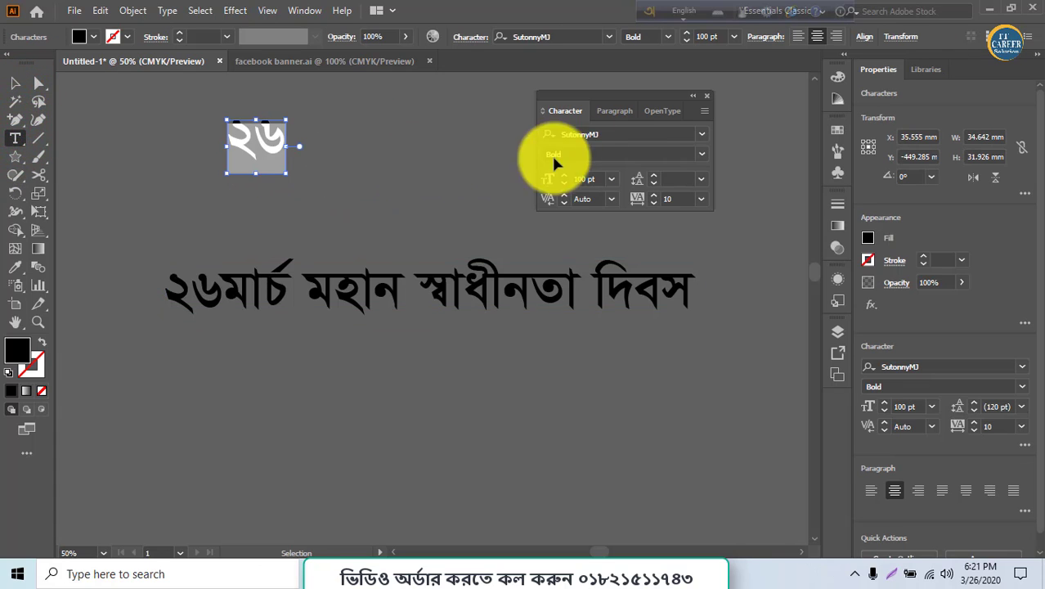
left_click(629, 136)
type("t")
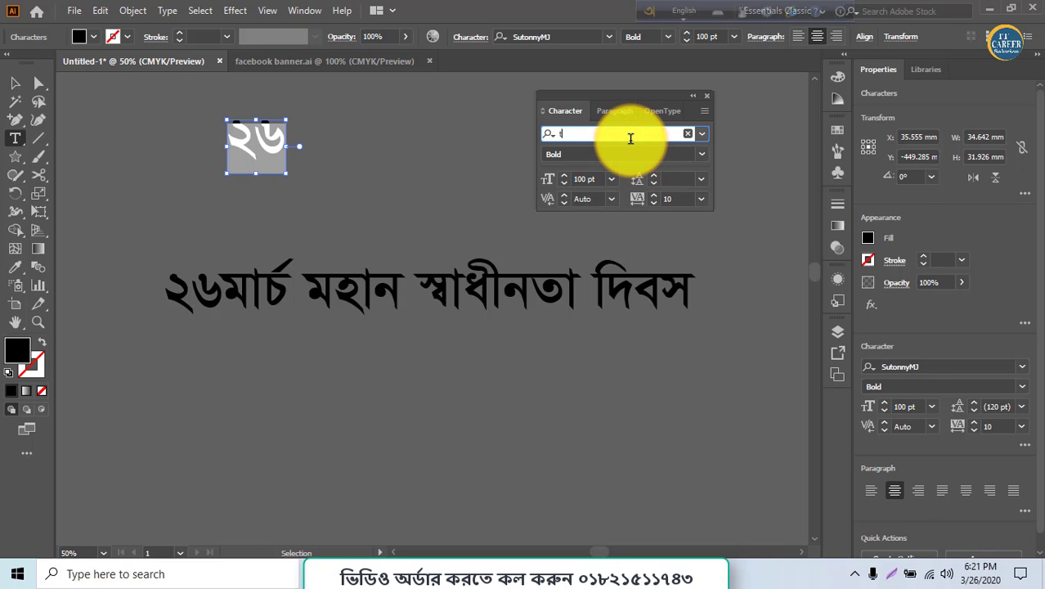
type("oh")
key("BackSpace")
key("BackSpace")
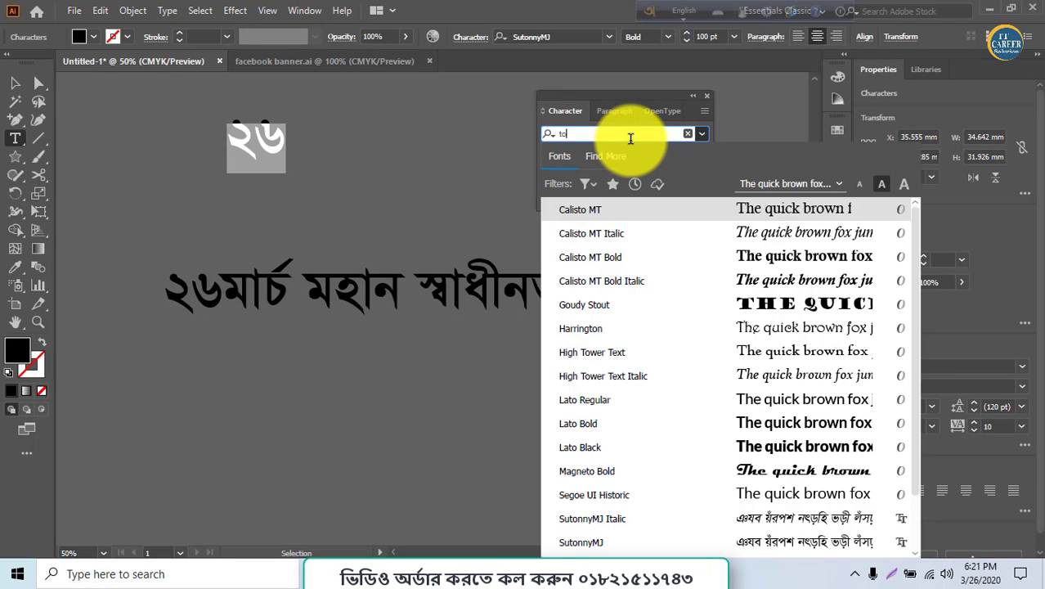
key("BackSpace")
key("BackSpace")
type("s")
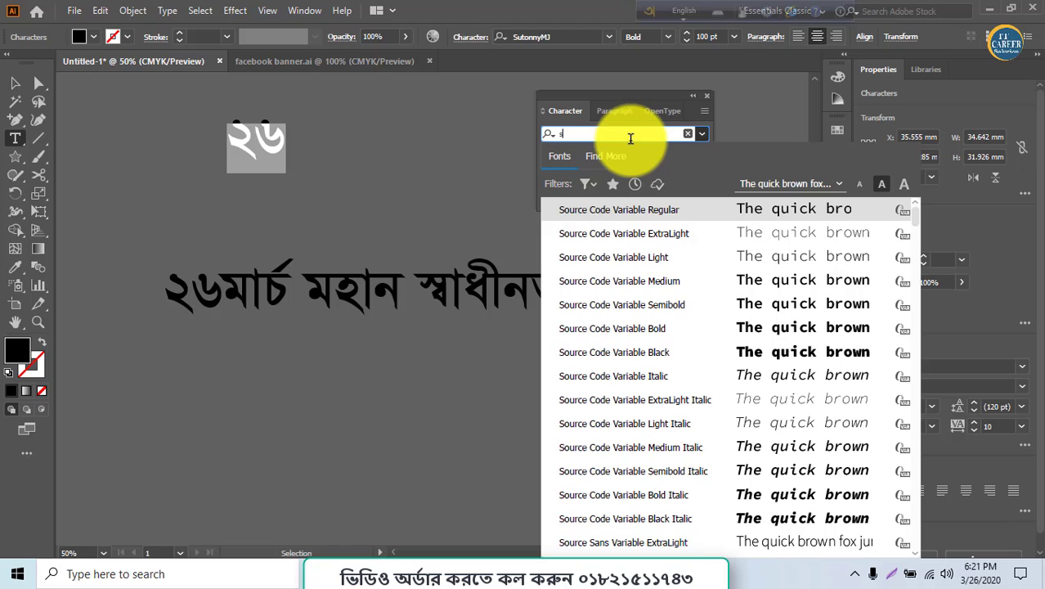
type("or")
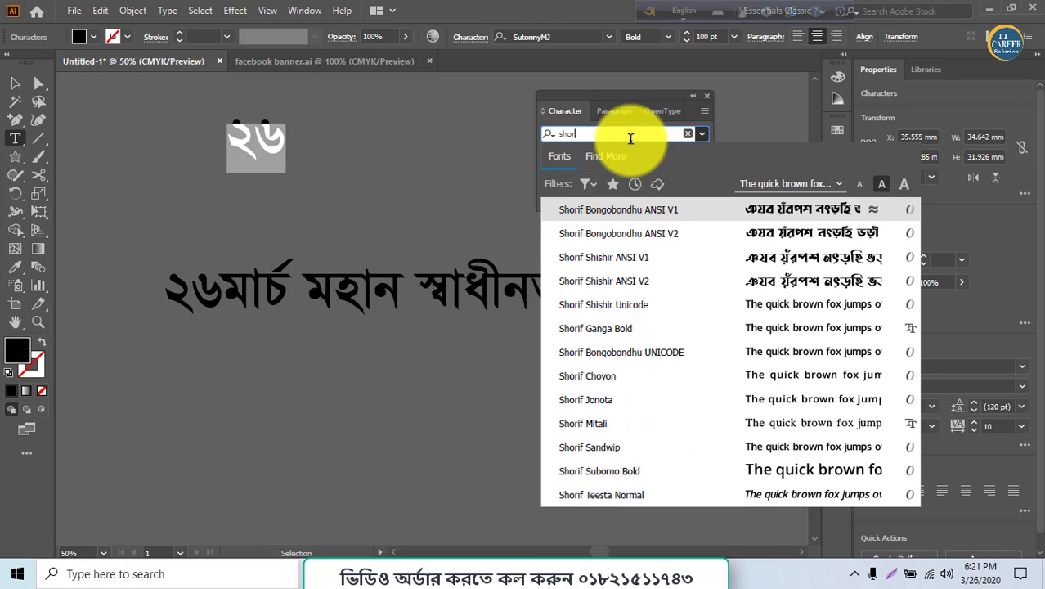
left_click(669, 239)
- Enlarge the separate ২৬ text to about 371 pt
left_click(14, 83)
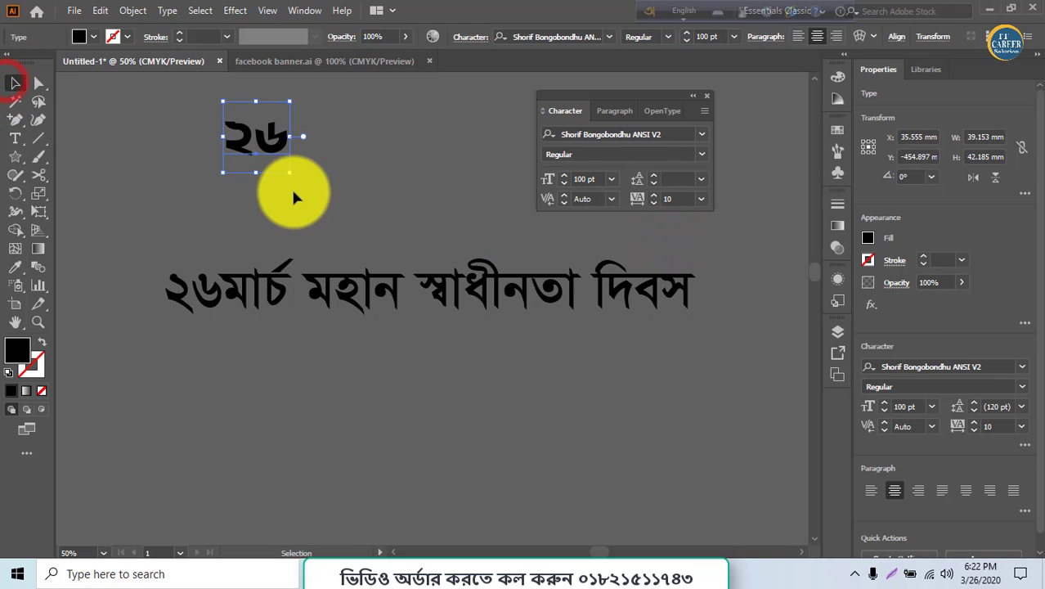
left_click_drag(285, 171, 381, 270)
left_click_drag(336, 198, 436, 235)
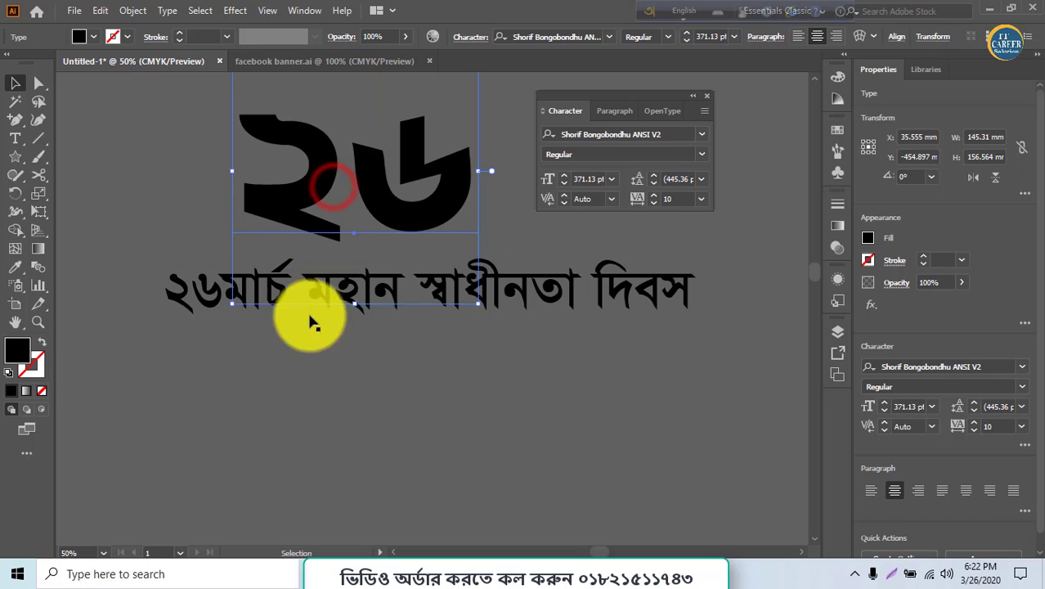
left_click(298, 356)
- Move the headline down clear of the large ২৬ and copy the word মার্চ from it
left_click_drag(230, 314, 304, 392)
double_click(247, 393)
key("ctrl+c")
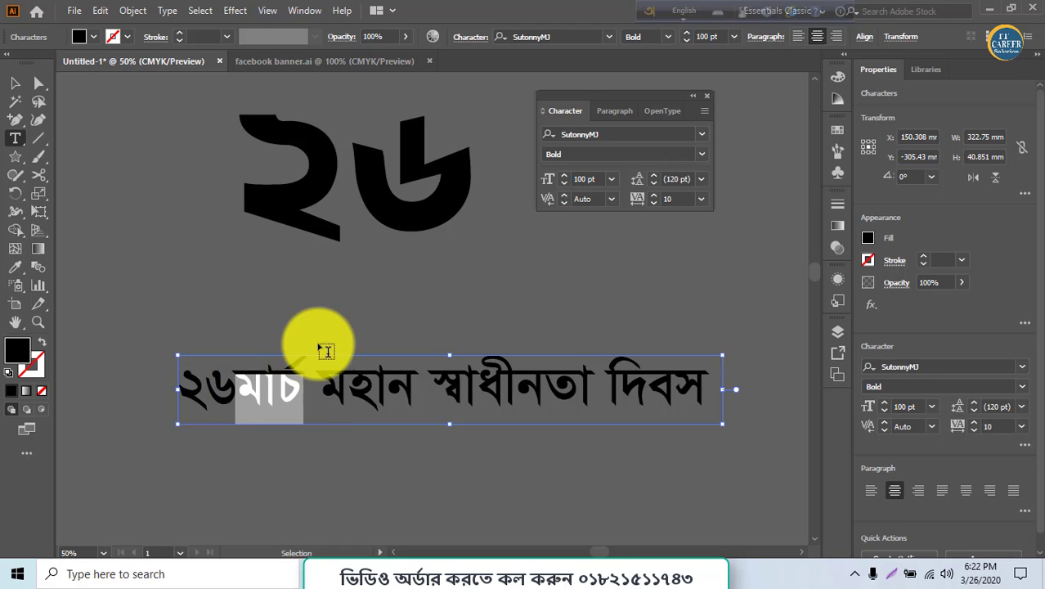
- Try to paste মার্চ between the large ২৬ and the headline, and undo the paste
left_click(273, 280)
key("ctrl+v")
left_click_drag(274, 287, 256, 237)
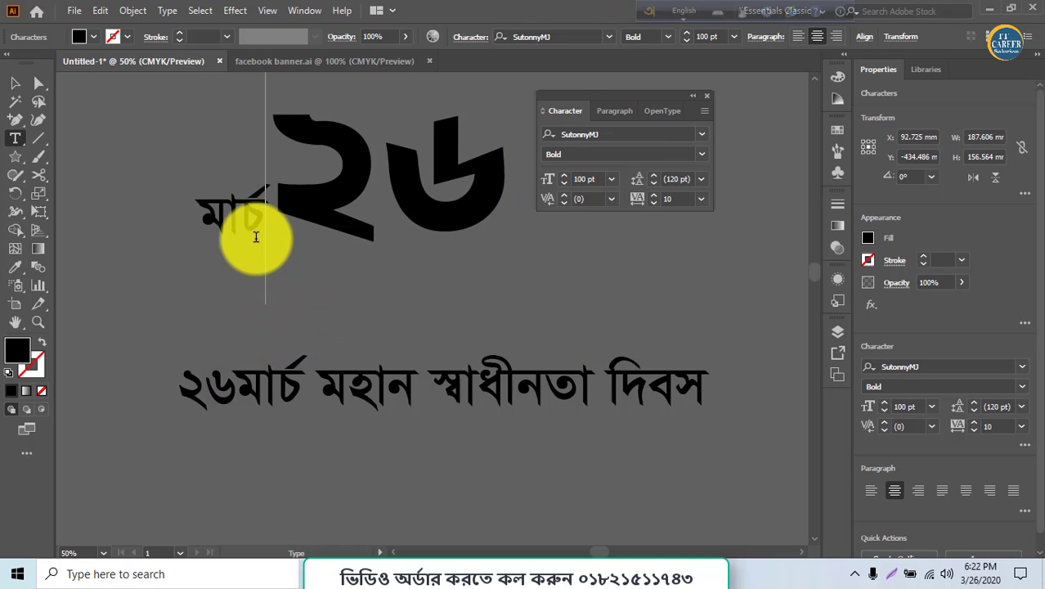
left_click(16, 87)
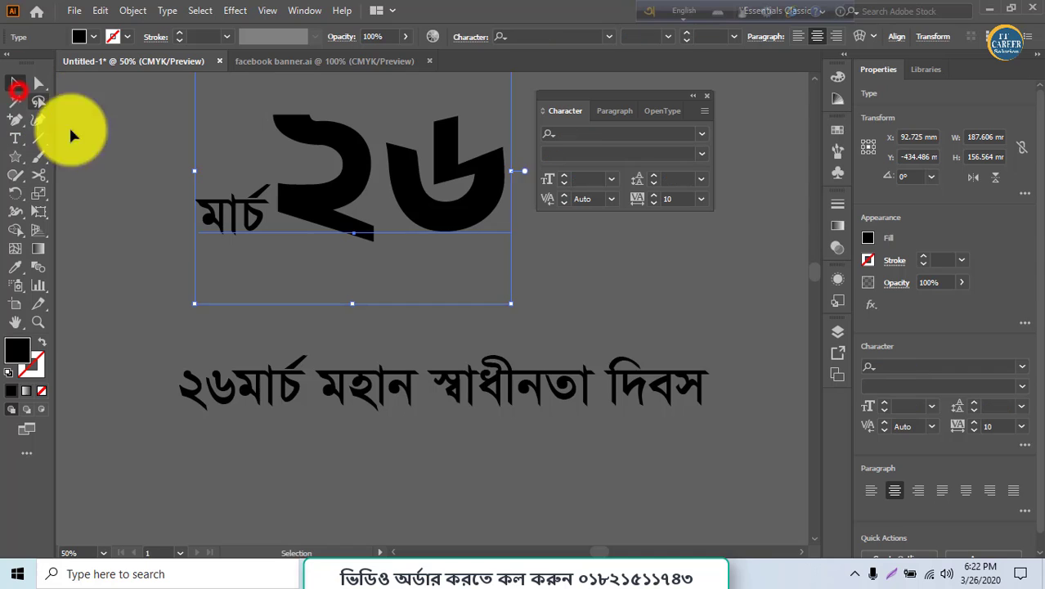
key("ctrl+z")
key("ctrl+a")
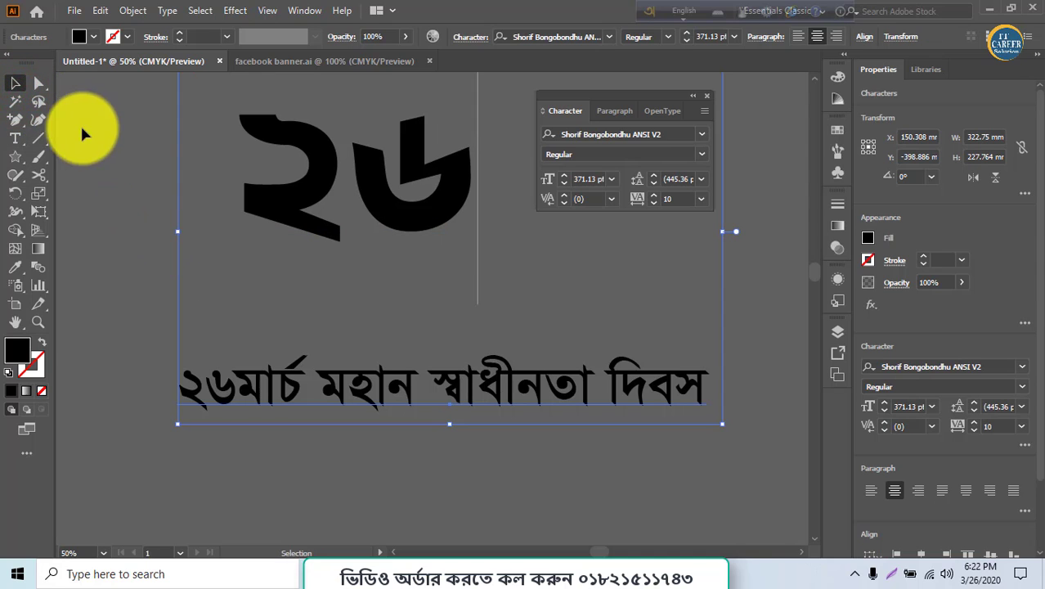
- Paste the copied মার্চ as a new text object below the headline
left_click(16, 139)
left_click(354, 495)
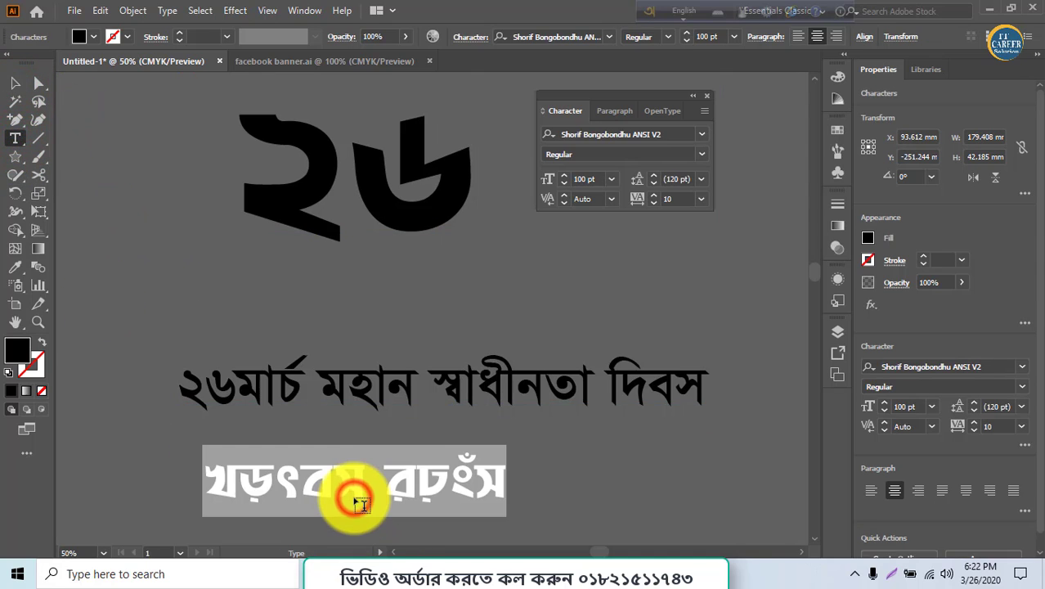
key("ctrl+v")
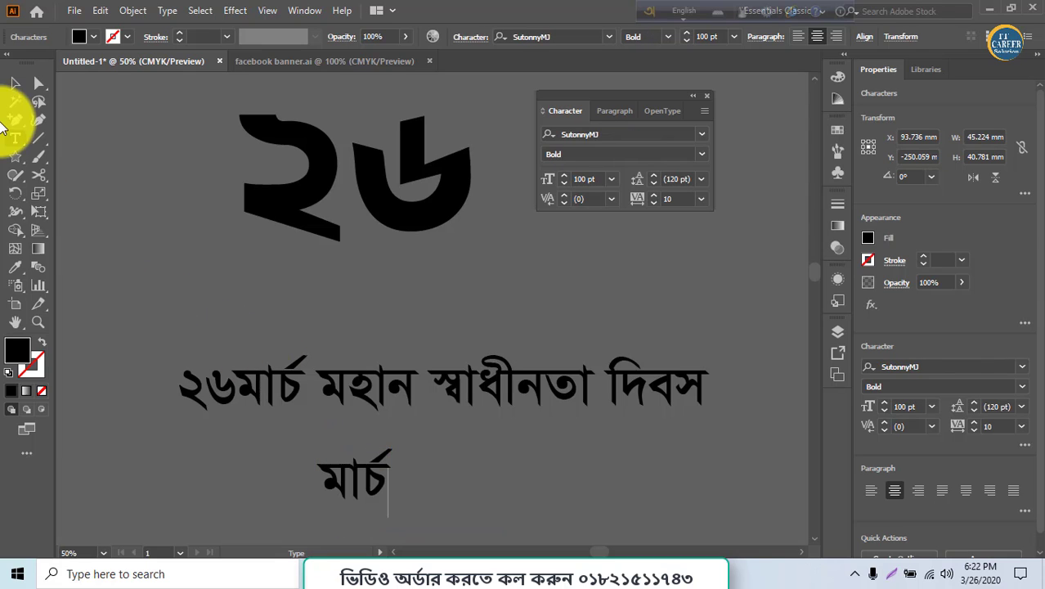
- Move the separate মার্চ text up onto the upper right part of the large ৬
left_click(16, 87)
left_click_drag(378, 494, 478, 144)
key("ctrl+equal")
key("ctrl+equal")
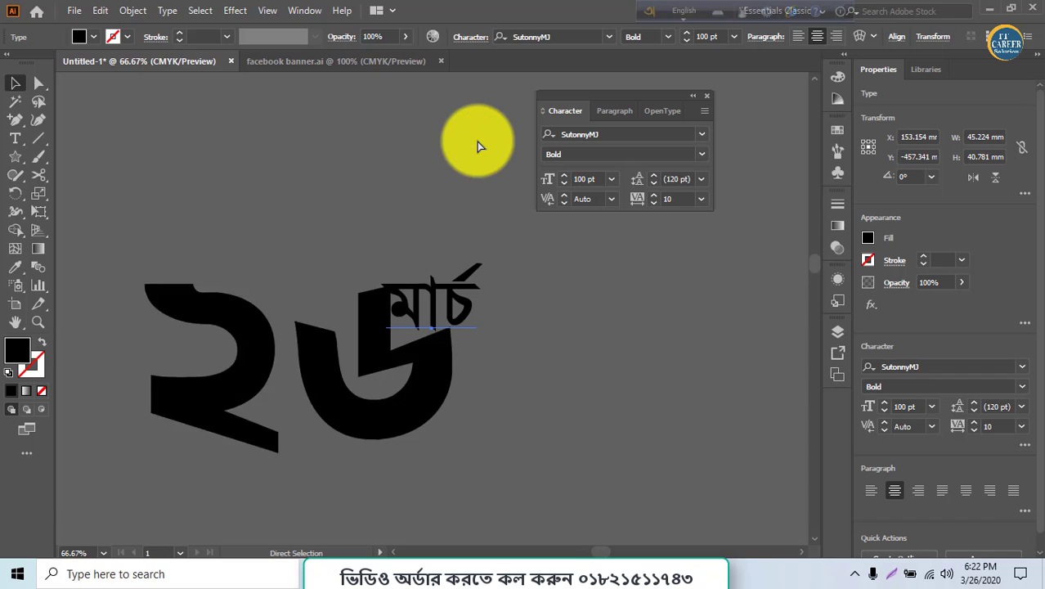
- Enlarge the ২৬ text to about 530 pt and shift it left, clear of the মার্চ text
left_click(408, 442)
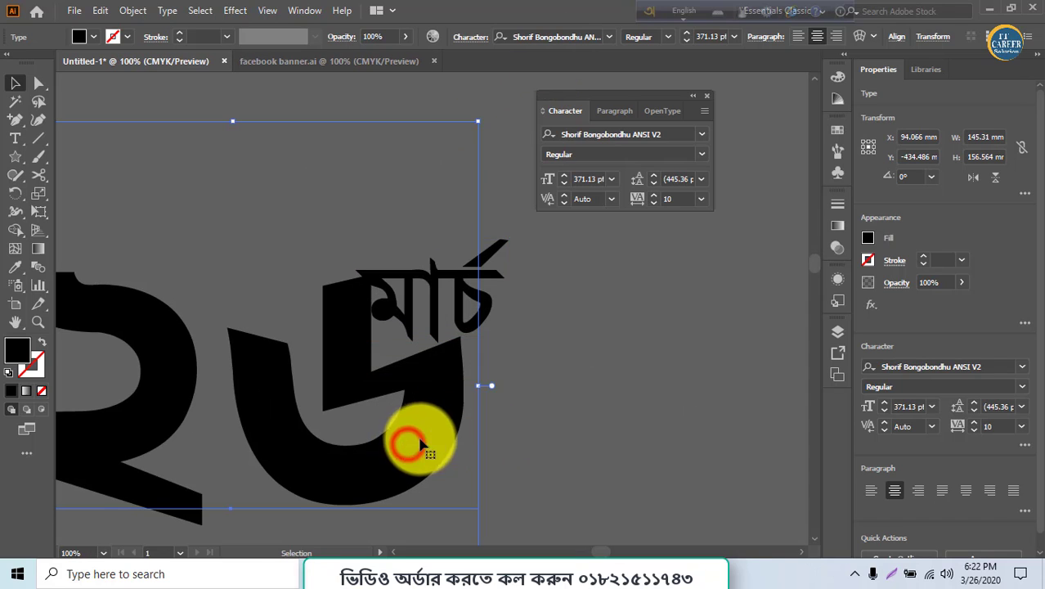
left_click_drag(483, 122, 623, 55)
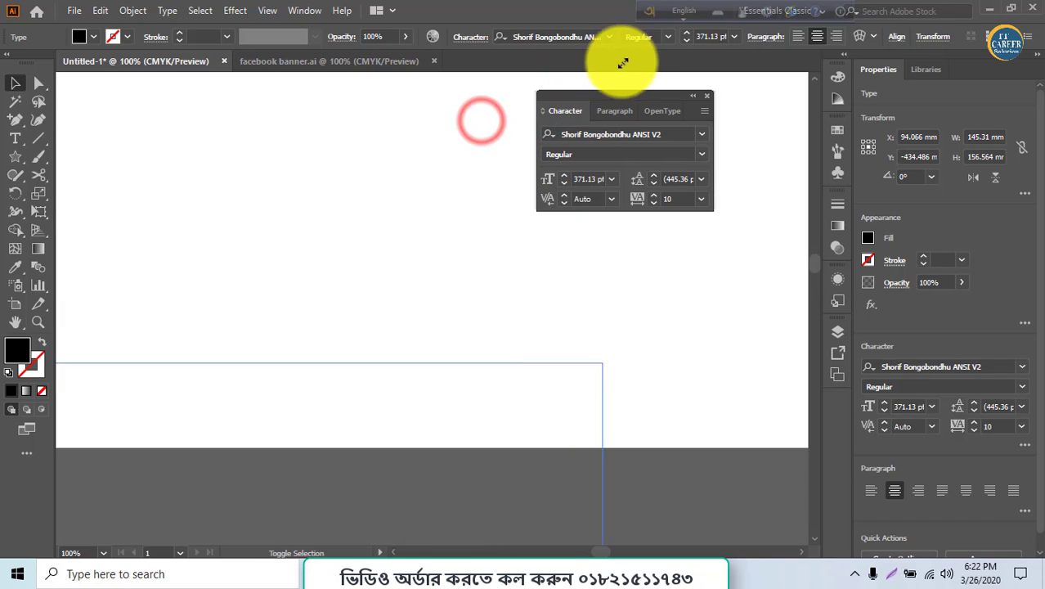
key("ctrl+minus")
key("ctrl+minus")
key("ctrl+minus")
key("ctrl+minus")
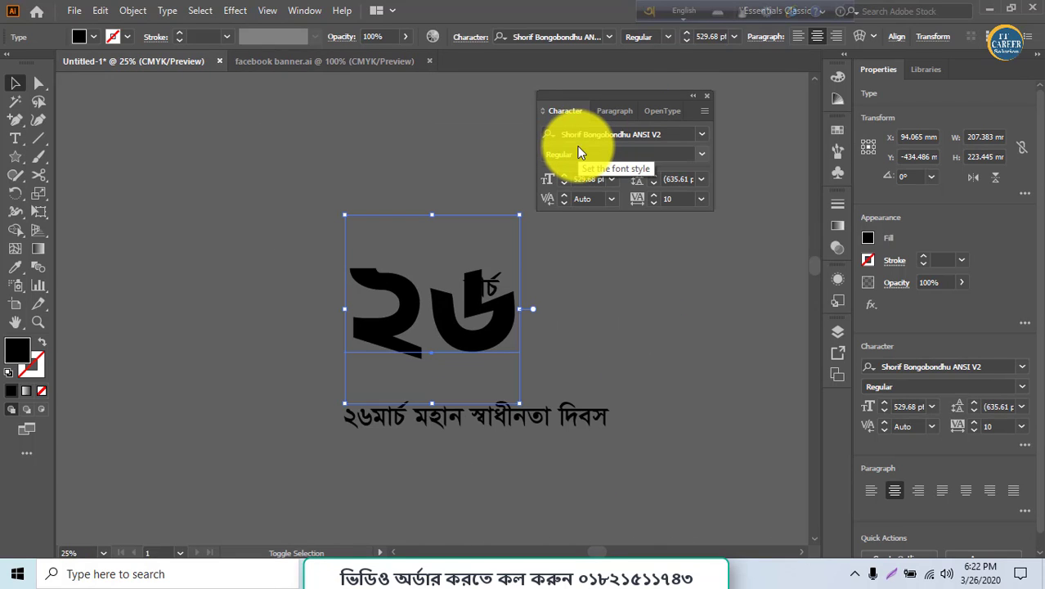
left_click_drag(525, 322, 479, 337)
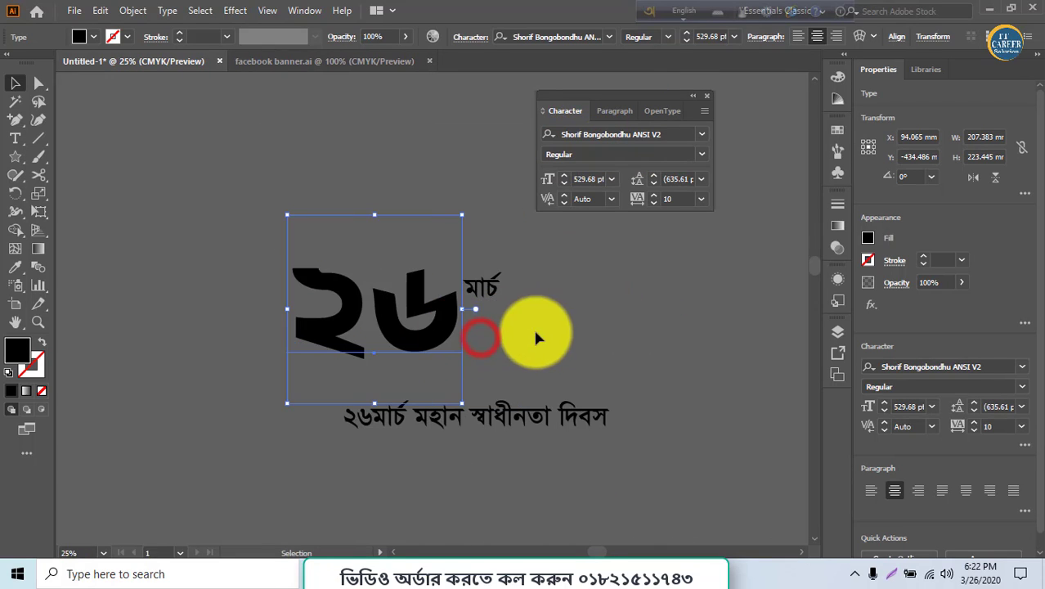
- Place মার্চ in the open notch at the upper right of ৬ and shrink it to about 73 pt
left_click_drag(482, 287, 503, 378)
key("ctrl+plus")
key("ctrl+plus")
key("ctrl+plus")
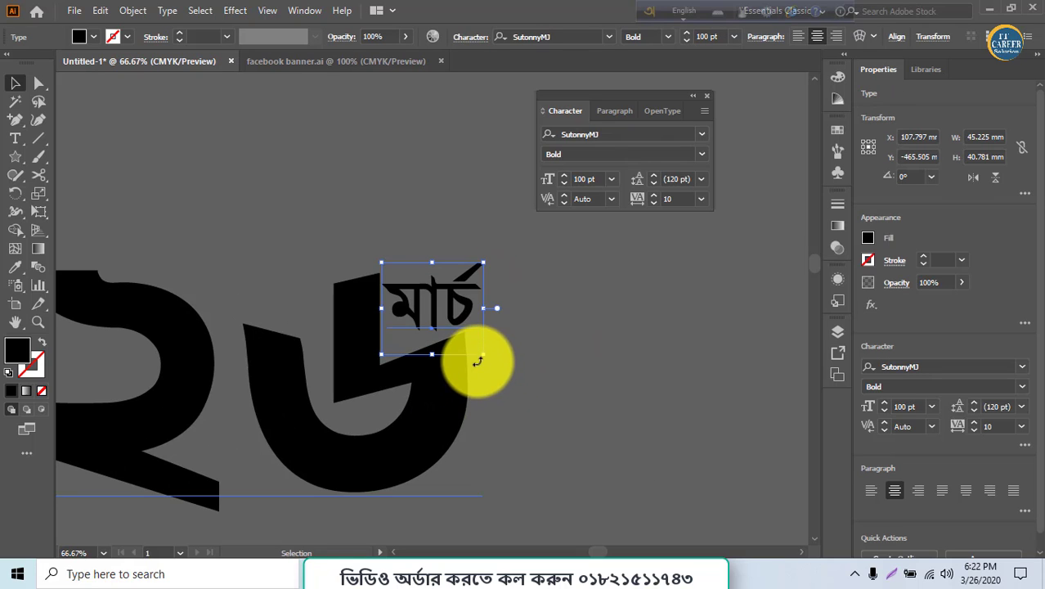
left_click_drag(483, 353, 478, 345)
left_click(439, 303)
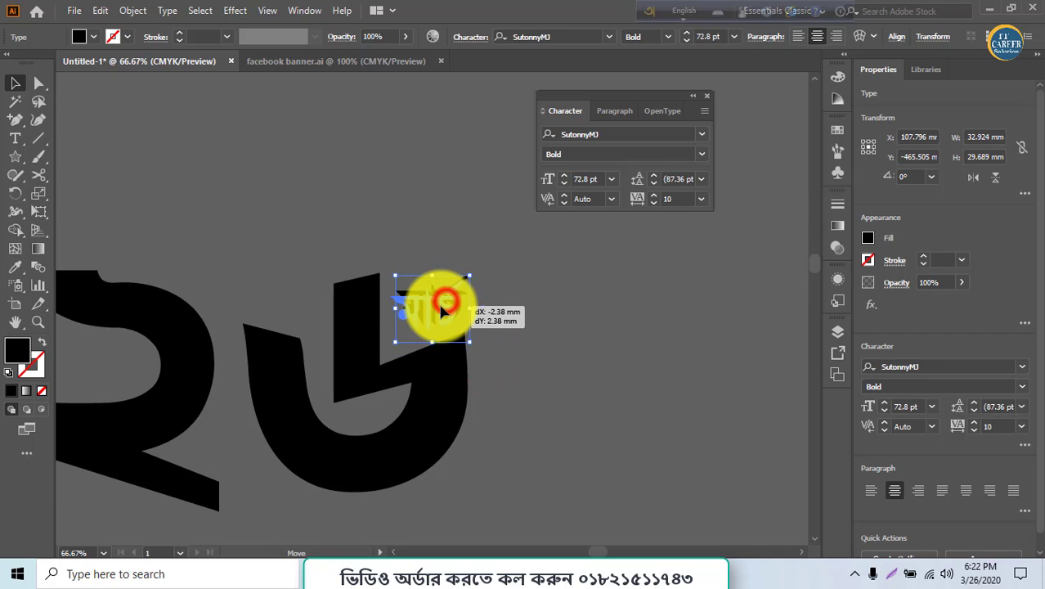
- Set the মার্চ font size to 81 pt and reposition it to sit inside the notch of ৬
left_click(563, 178)
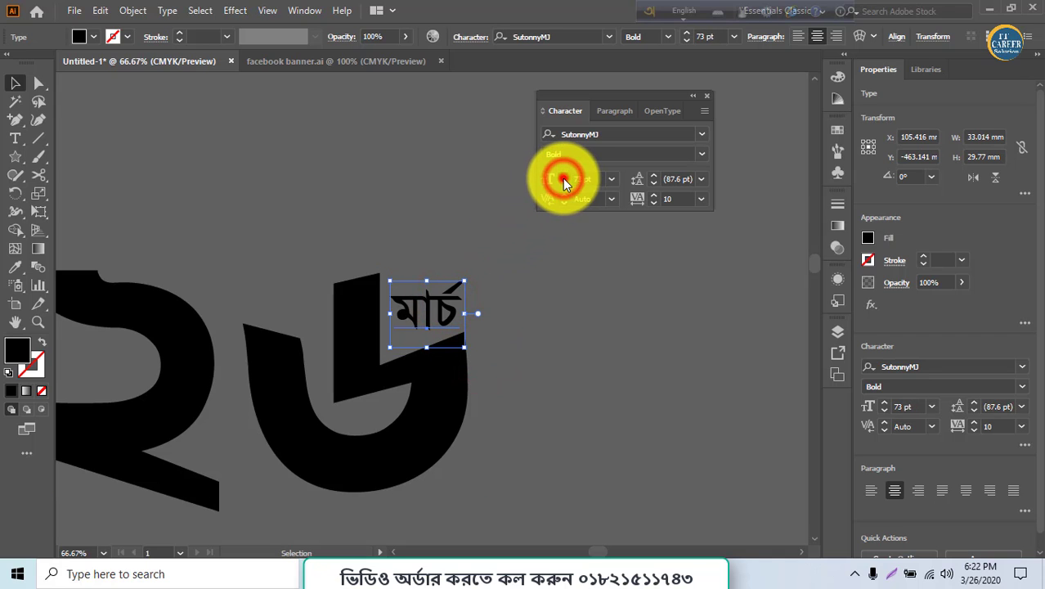
left_click(563, 179)
left_click(563, 178)
left_click(563, 179)
left_click(562, 177)
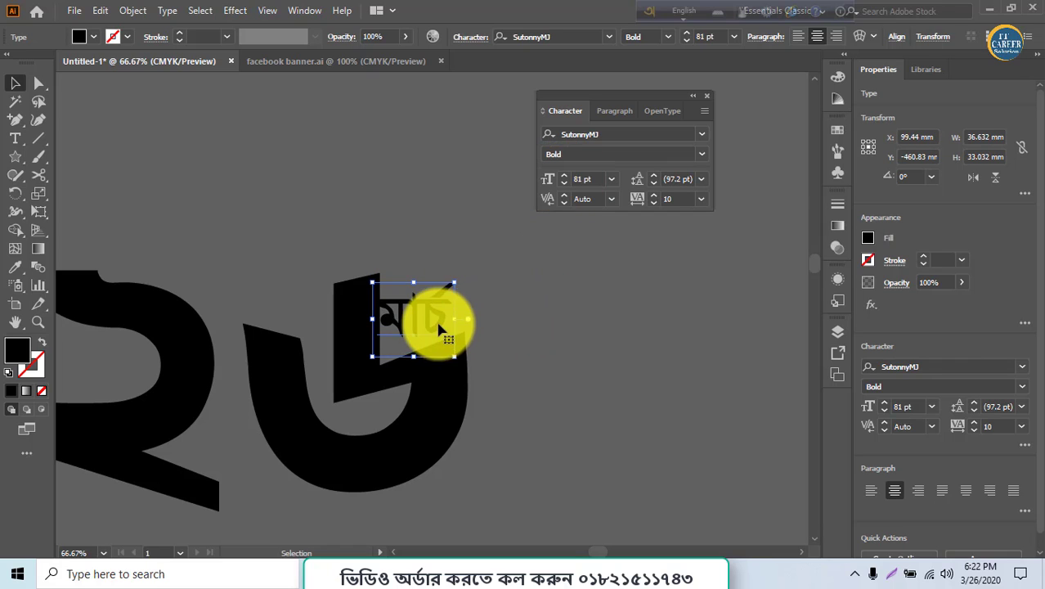
left_click_drag(439, 313, 448, 316)
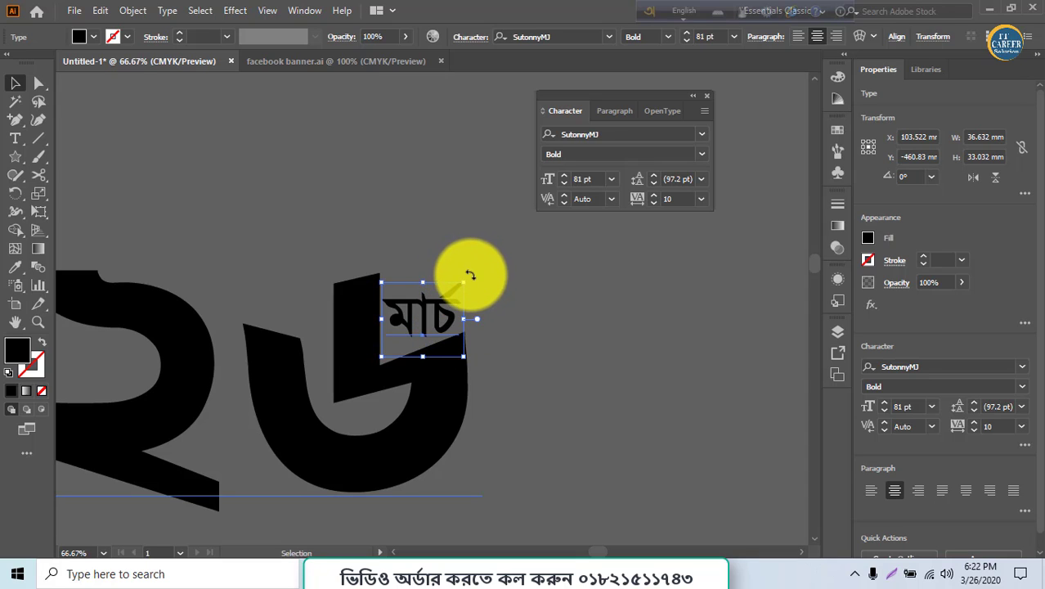
- Try tilting মার্চ to follow the slanted stroke of ৬, and undo the rotation
left_click_drag(469, 278, 469, 262)
left_click(517, 339)
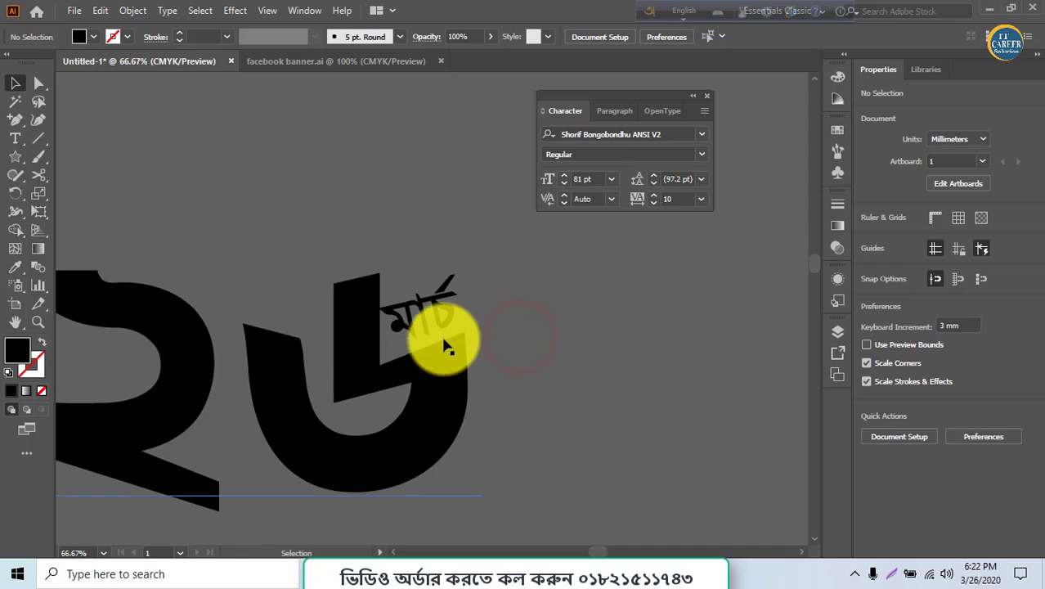
key("ctrl+z")
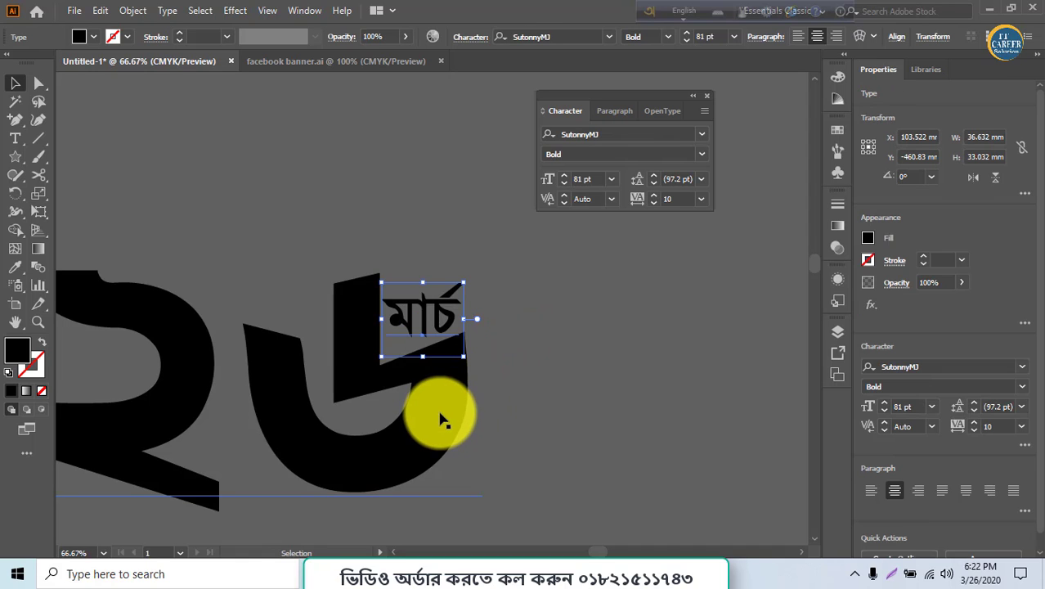
- Copy the word মহান from the headline below the large ২৬
mouse_move(434, 435)
left_mouse_down()
mouse_move(594, 291)
mouse_move(596, 309)
left_mouse_up()
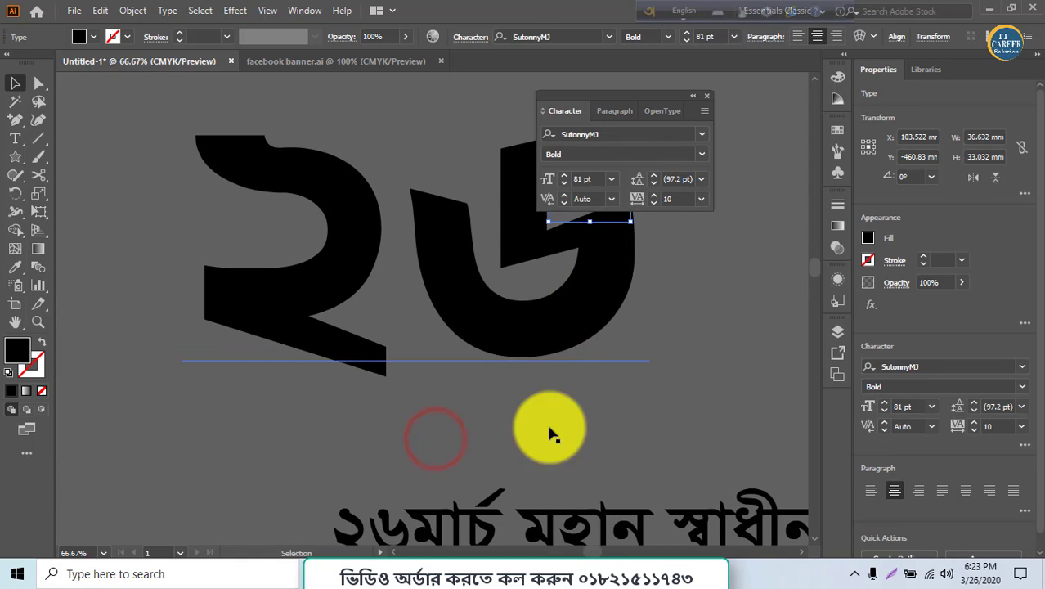
left_click(529, 520)
double_click(530, 524)
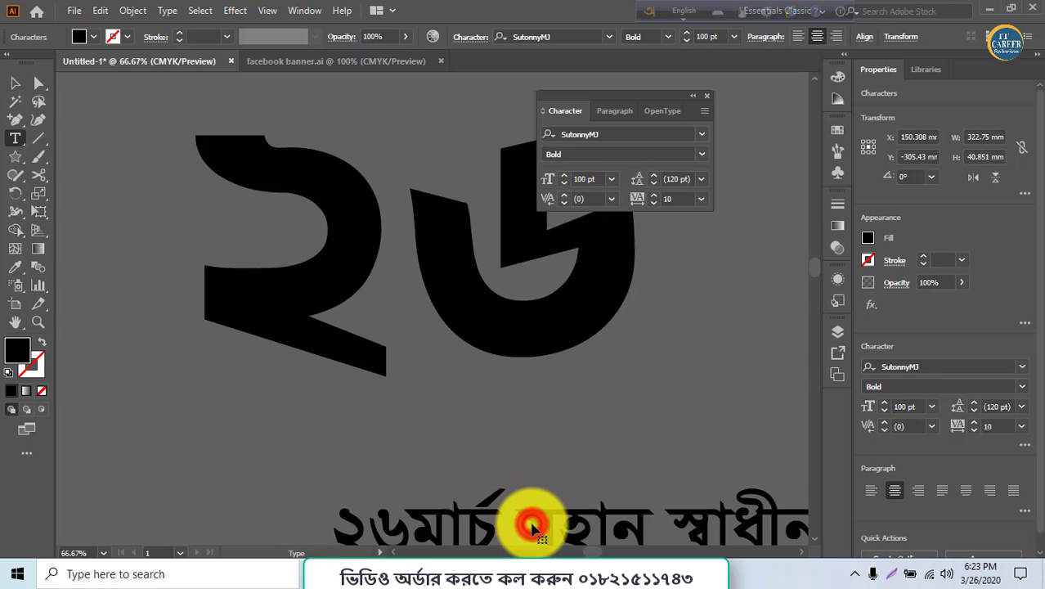
left_click_drag(530, 524, 626, 515)
key("ctrl+c")
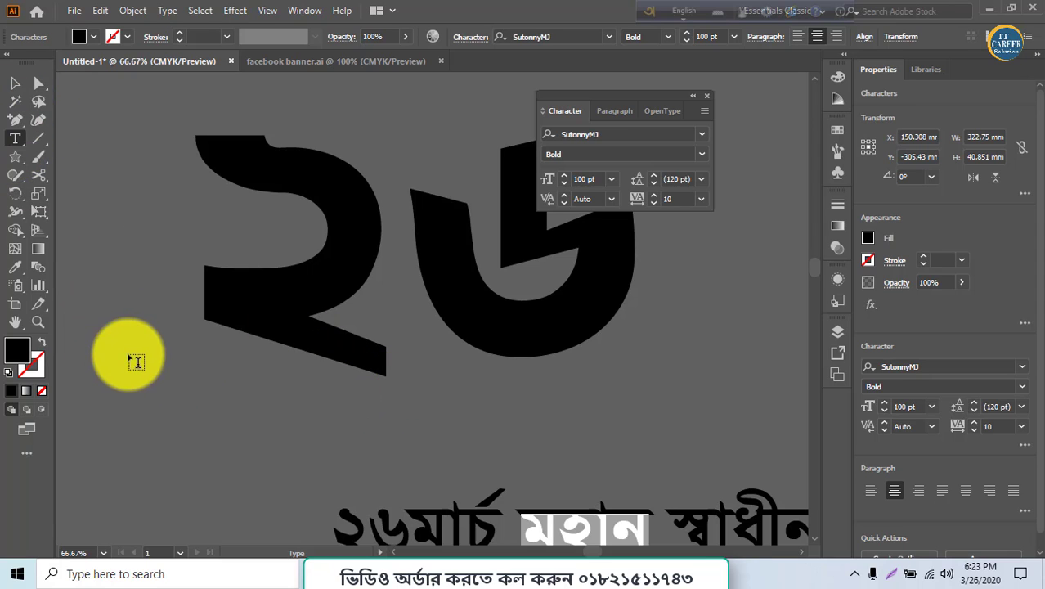
- Paste the copied মহান as a new text object above the large ২৬ and select all its text
scroll(184, 340, "up", 5)
left_click(227, 164)
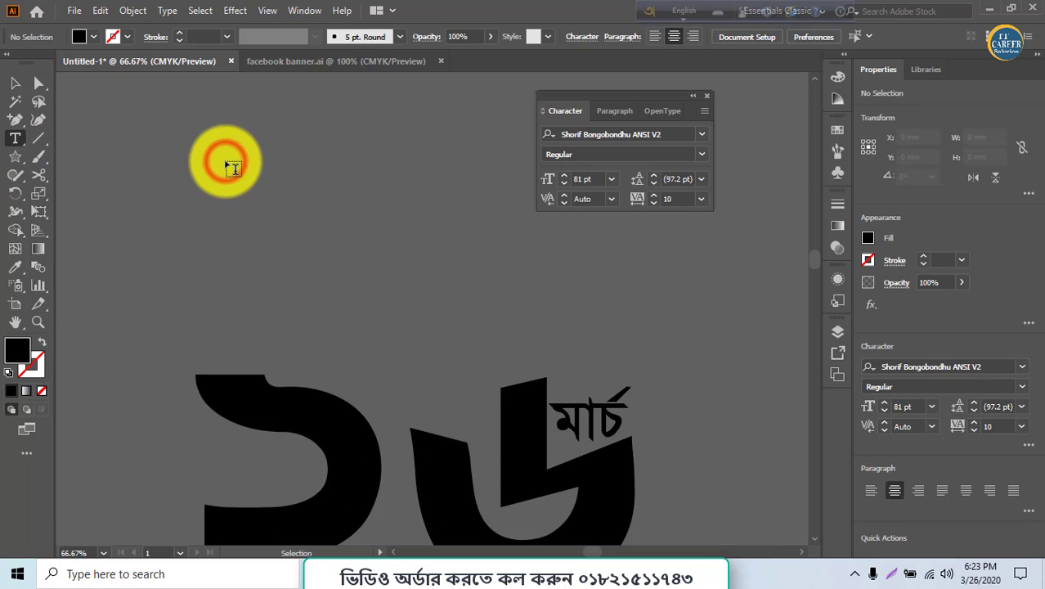
left_click(236, 163)
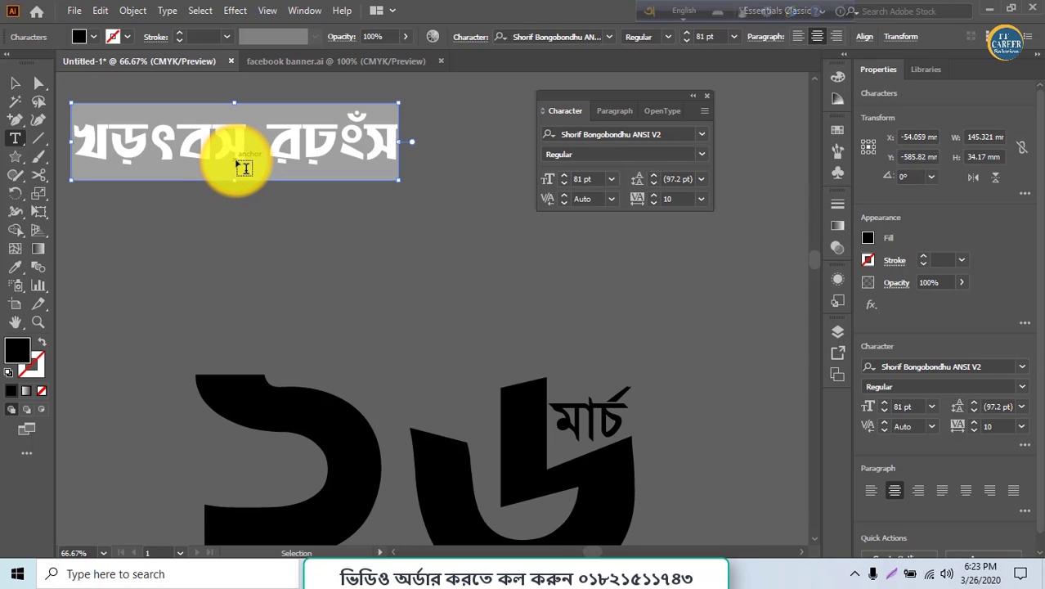
key("ctrl+v")
key("ctrl+a")
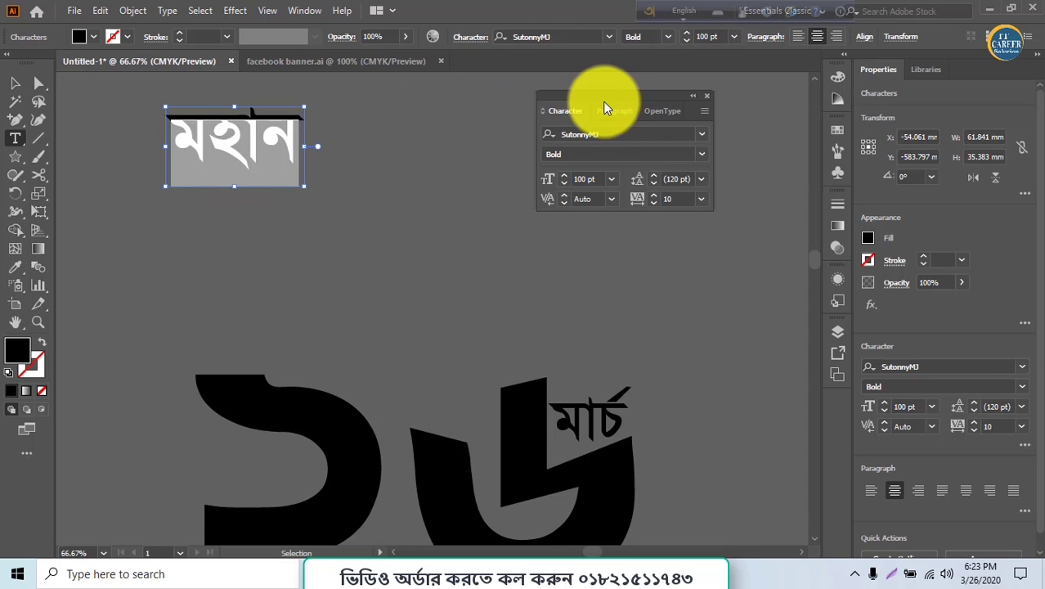
- Change the font of the separate মহান text to Shobuj Nolua ANSI V2
left_click(601, 133)
type("sh")
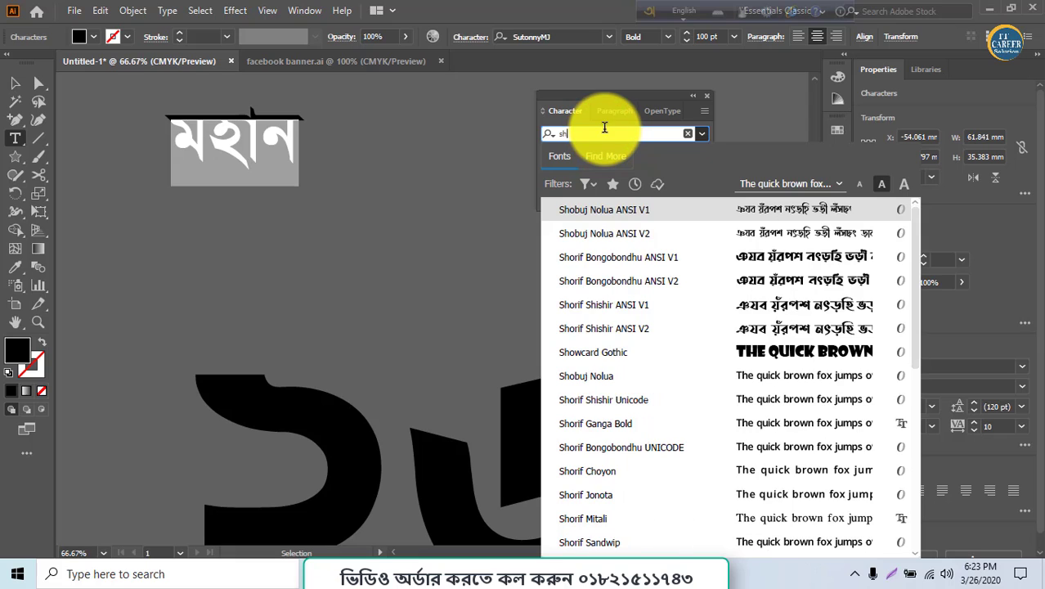
left_click(732, 234)
left_click(16, 85)
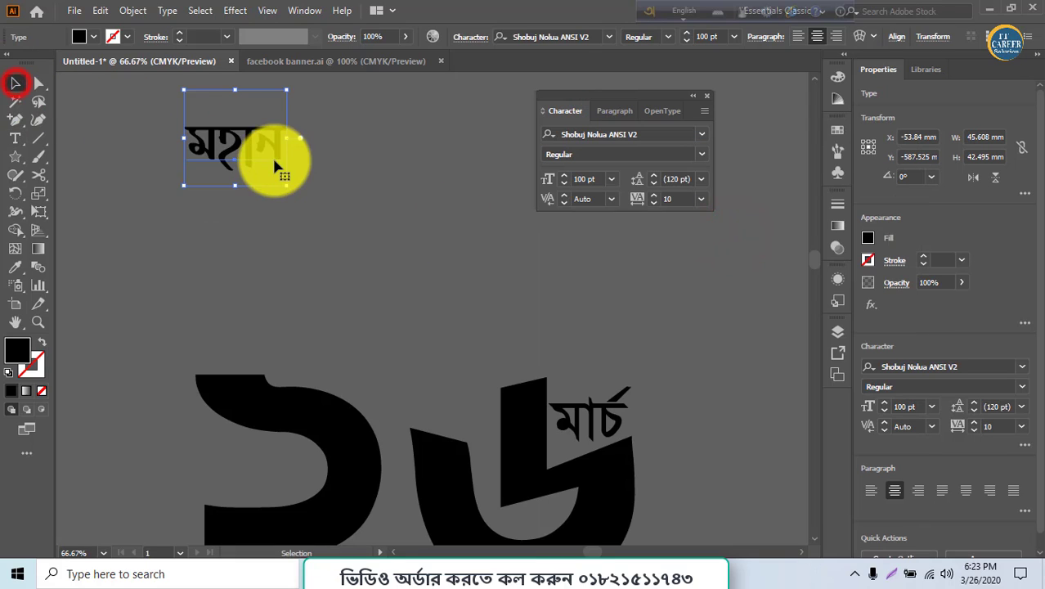
- Try placing মহান directly below the ২ and enlarging it to about 142 pt
left_click_drag(272, 155, 274, 328)
scroll(279, 295, "down", 5)
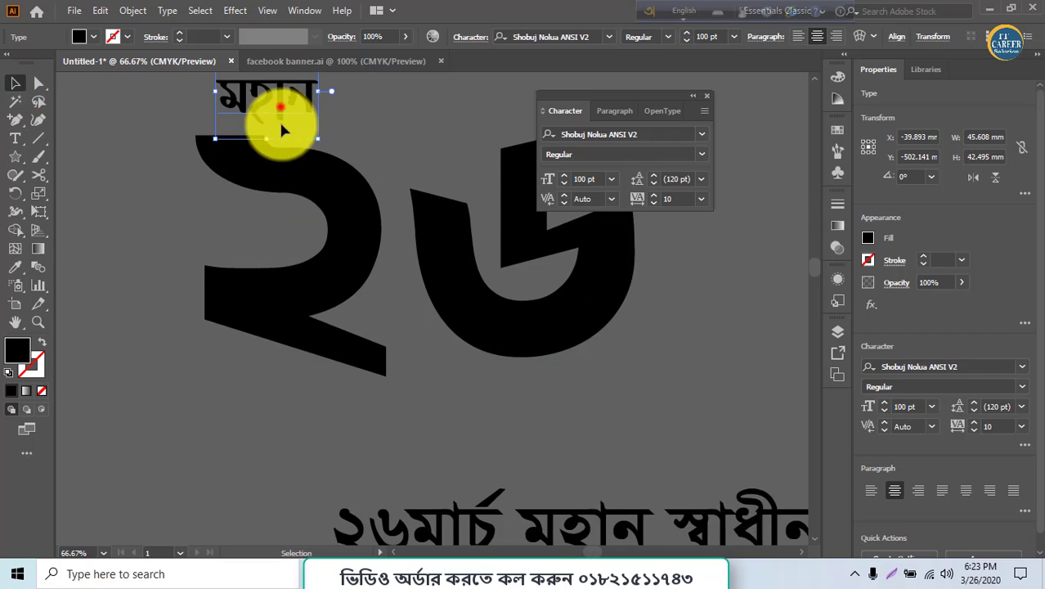
left_click_drag(279, 116, 383, 457)
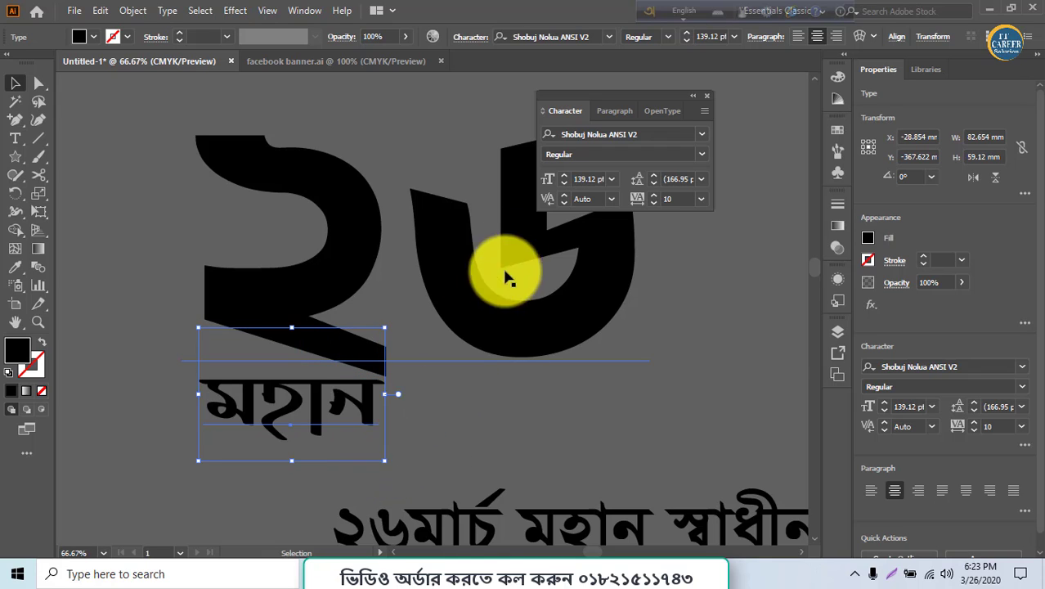
left_click(563, 176)
left_click(563, 176)
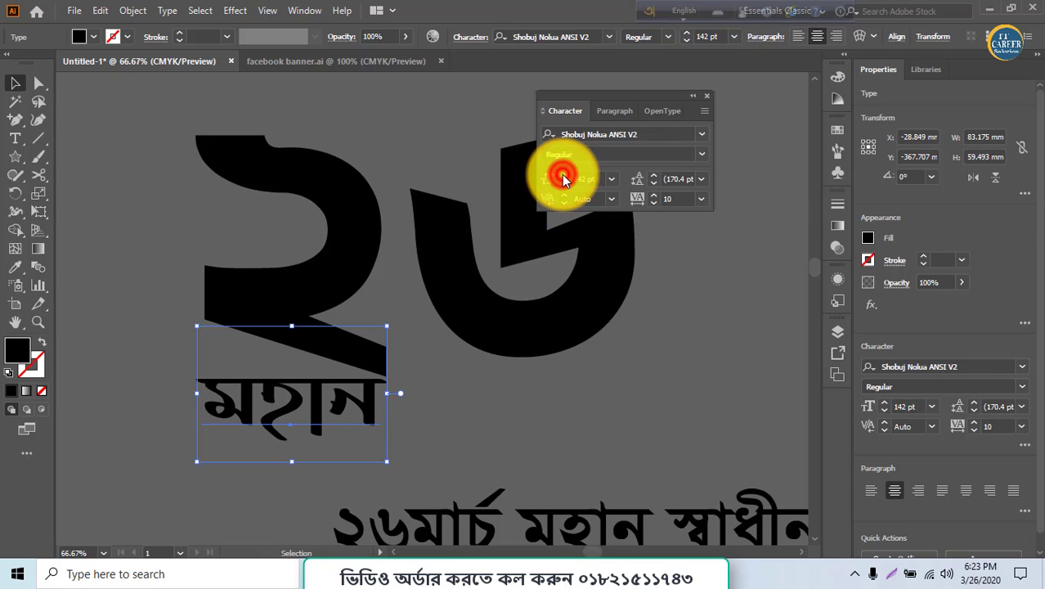
left_click(563, 176)
- Undo the resizing and moves of মহান back to its original place above the ২৬
key("ctrl+z")
key("ctrl+z")
key("ctrl+z")
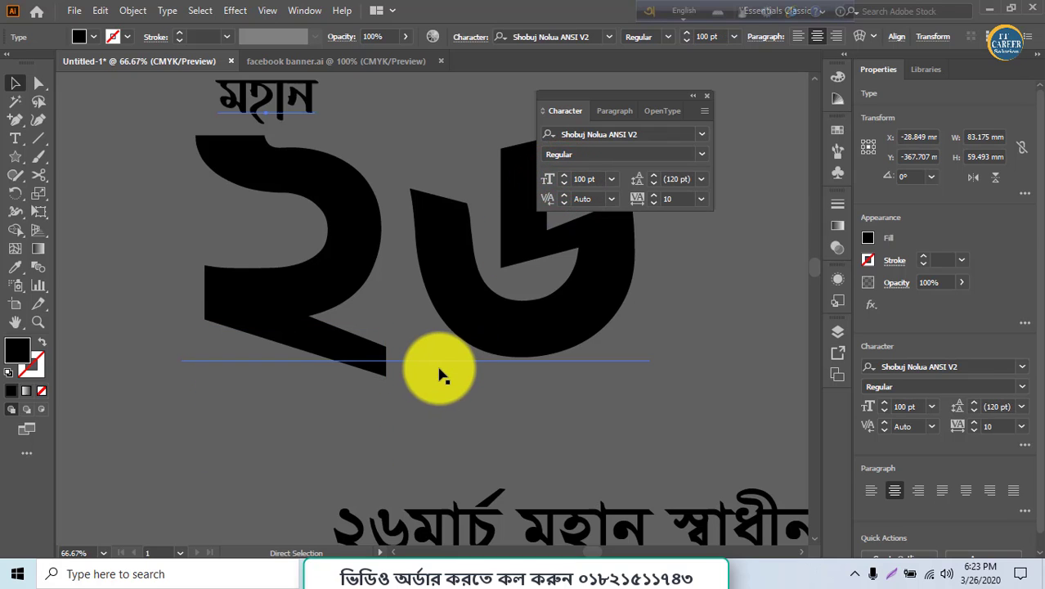
left_click(439, 369)
key("ctrl+z")
scroll(342, 430, "up", 5)
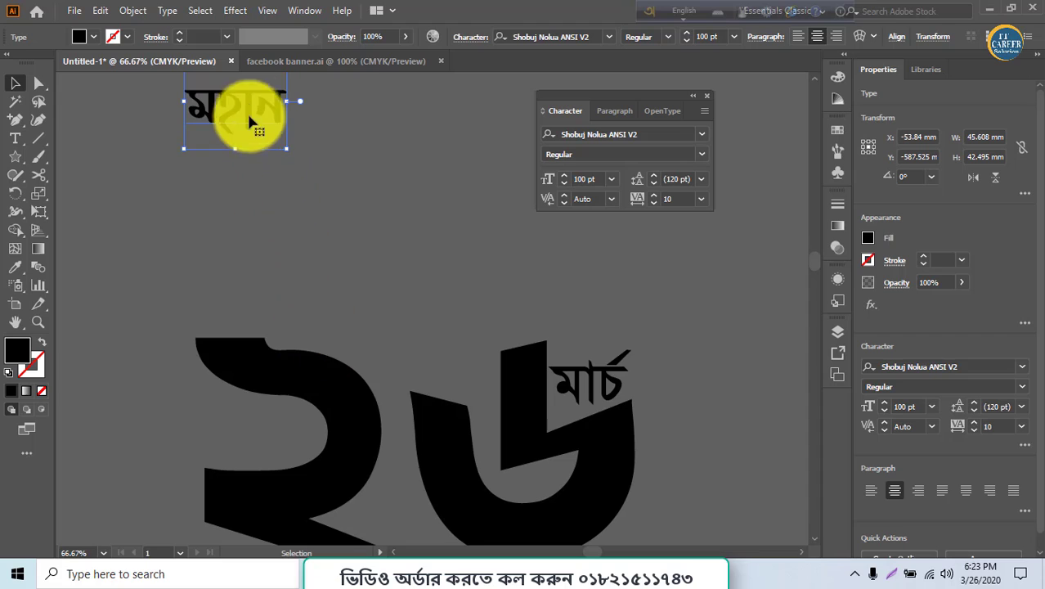
- Move the মহান text down to just below the base of the ২
left_click_drag(249, 112, 249, 465)
scroll(378, 354, "down", 3)
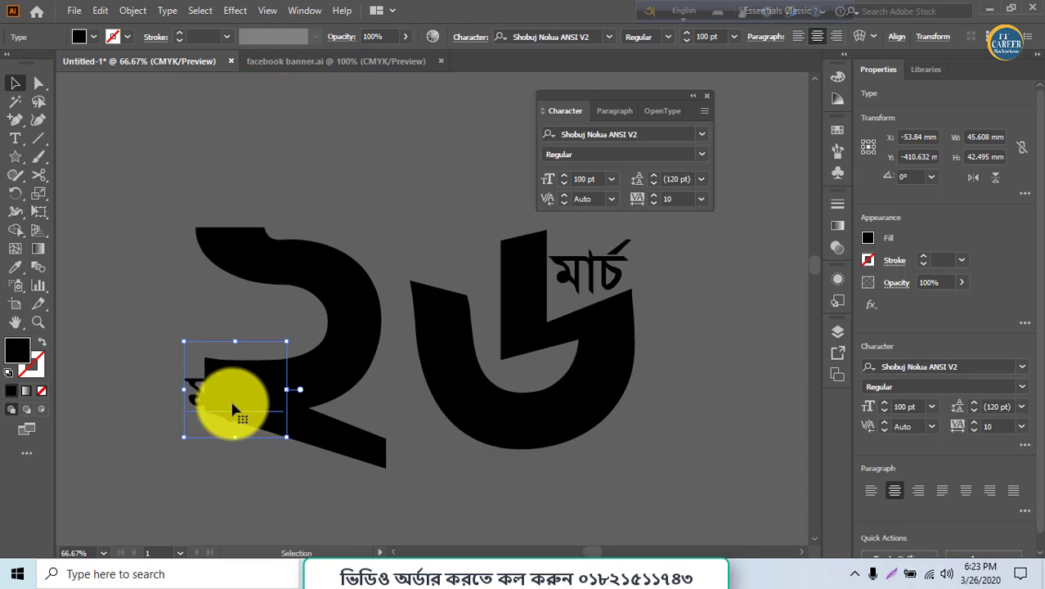
left_click_drag(235, 406, 249, 508)
- Show the rulers and place vertical guides at the left and right edges of the lower part of ২
key("ctrl+r")
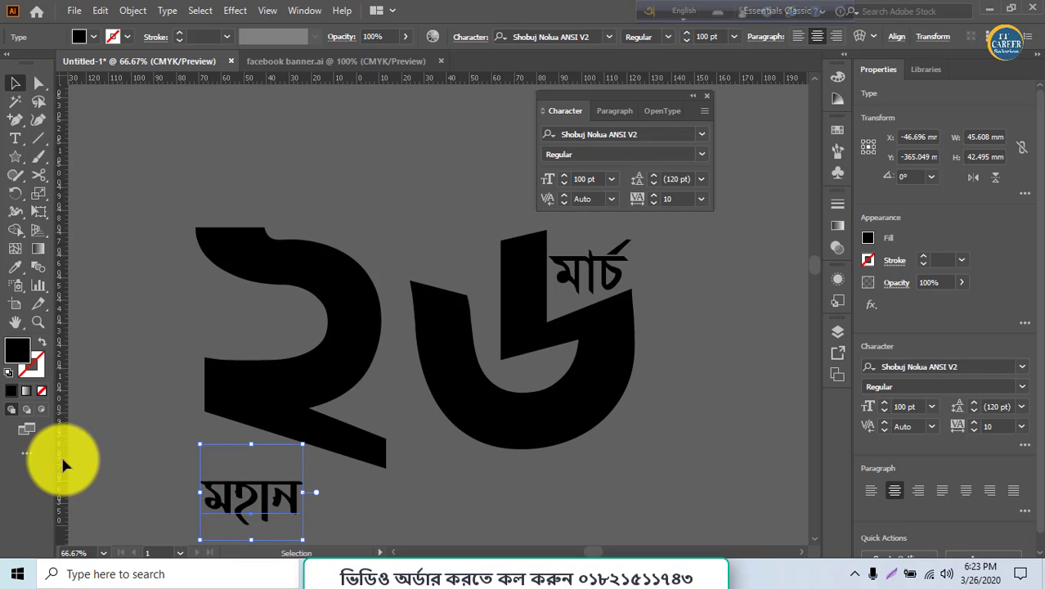
left_click_drag(196, 482, 205, 483)
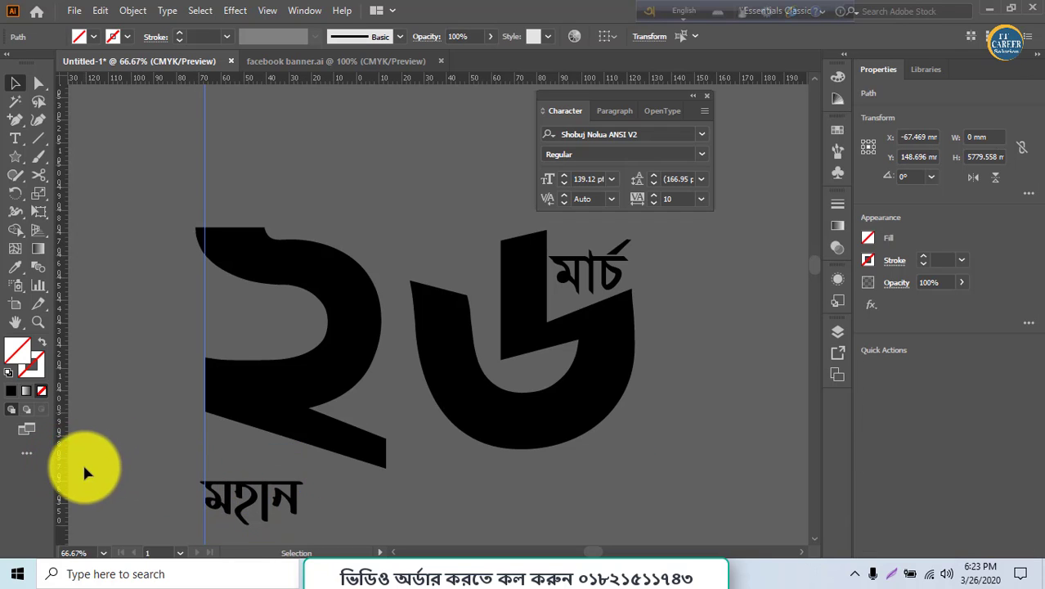
left_click_drag(81, 472, 387, 492)
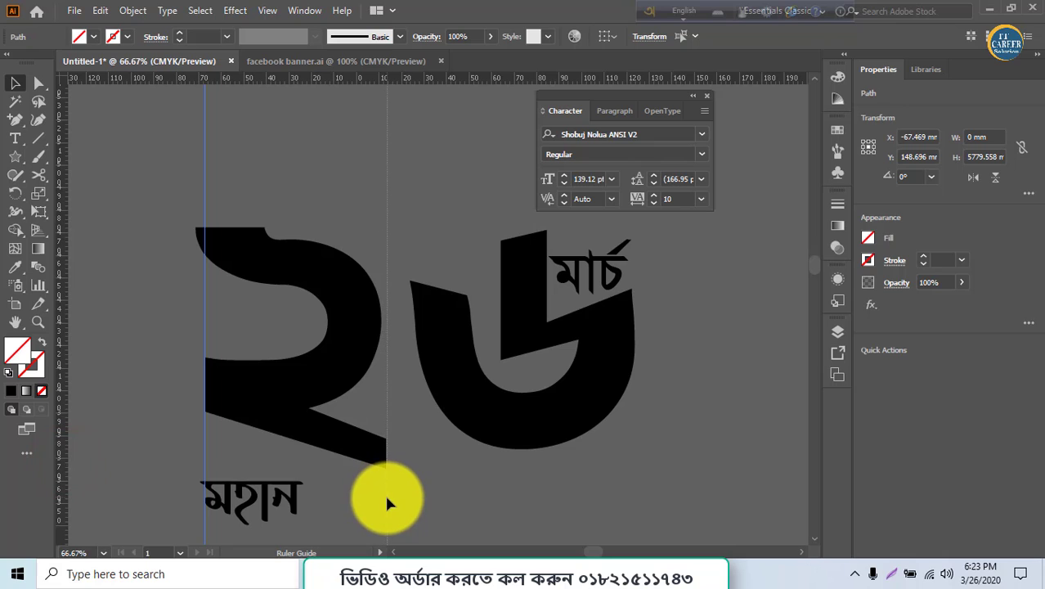
- Enlarge মহান to 164 pt and align its right edge with the right guide under the ২
double_click(271, 500)
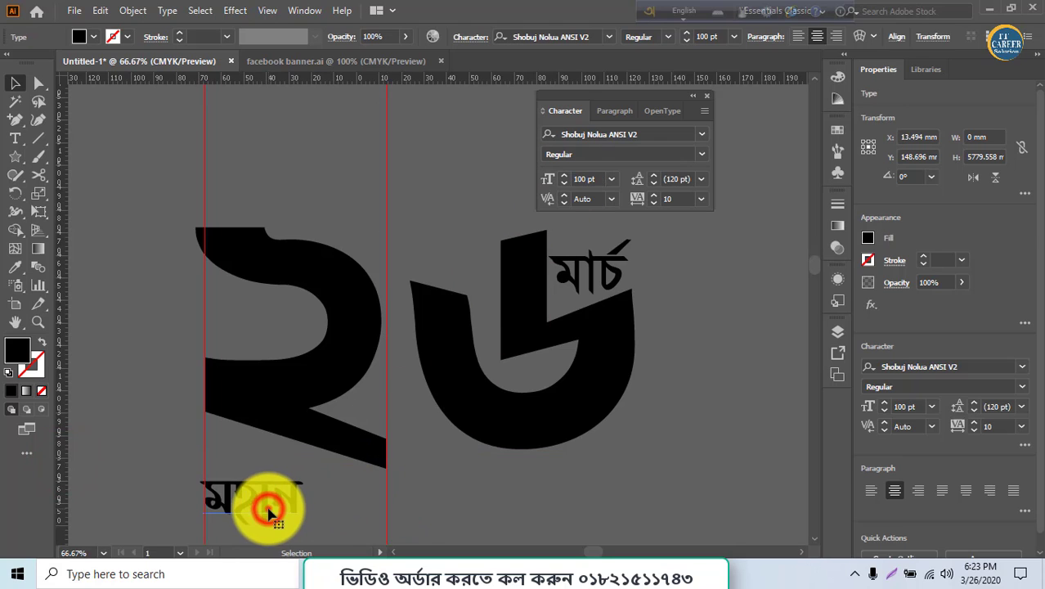
left_click(15, 82)
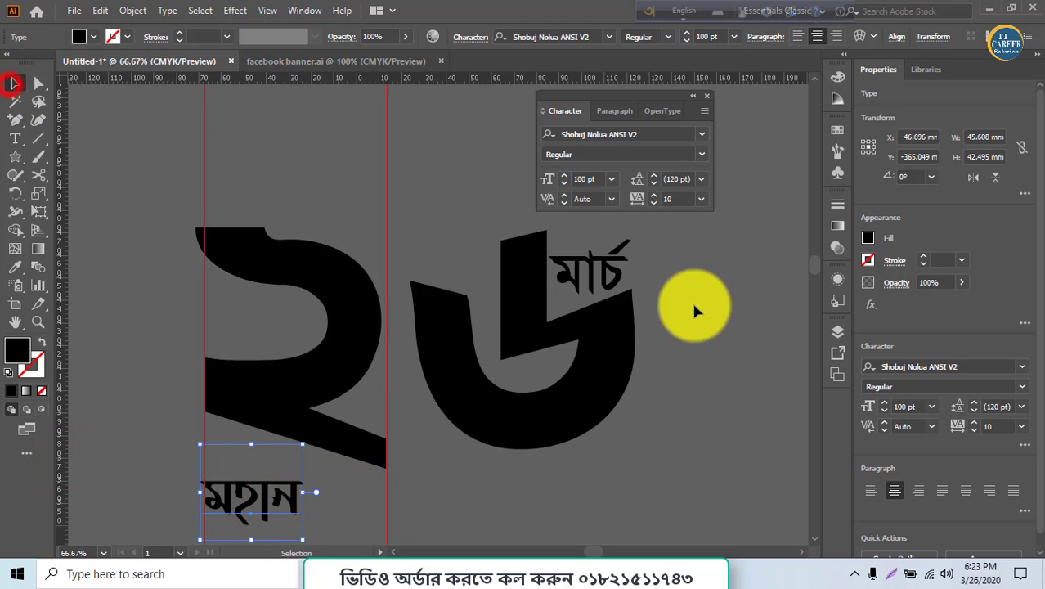
left_click_drag(561, 177, 567, 176)
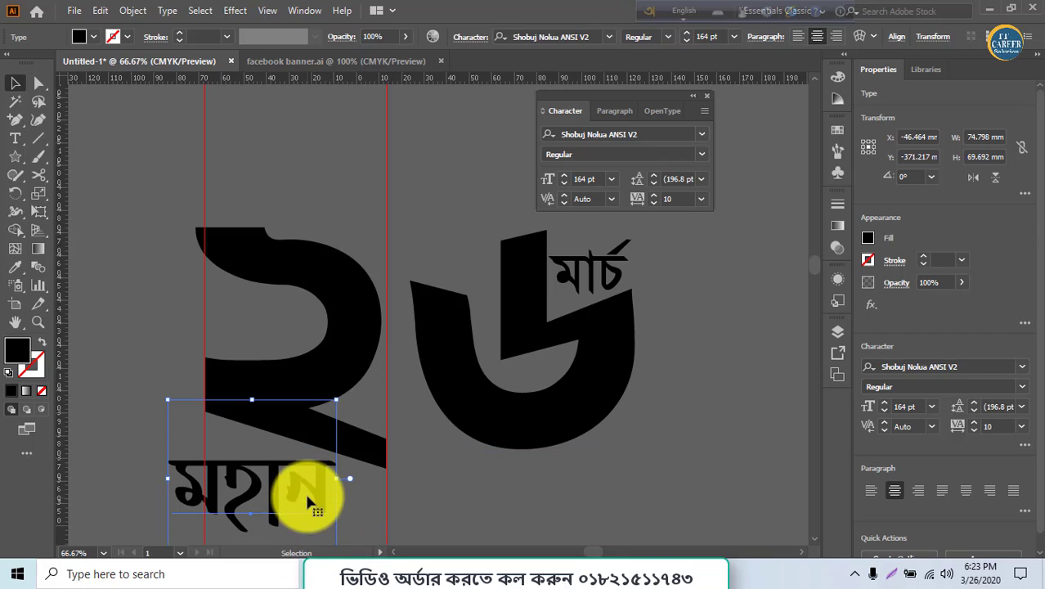
left_click_drag(310, 493, 356, 507)
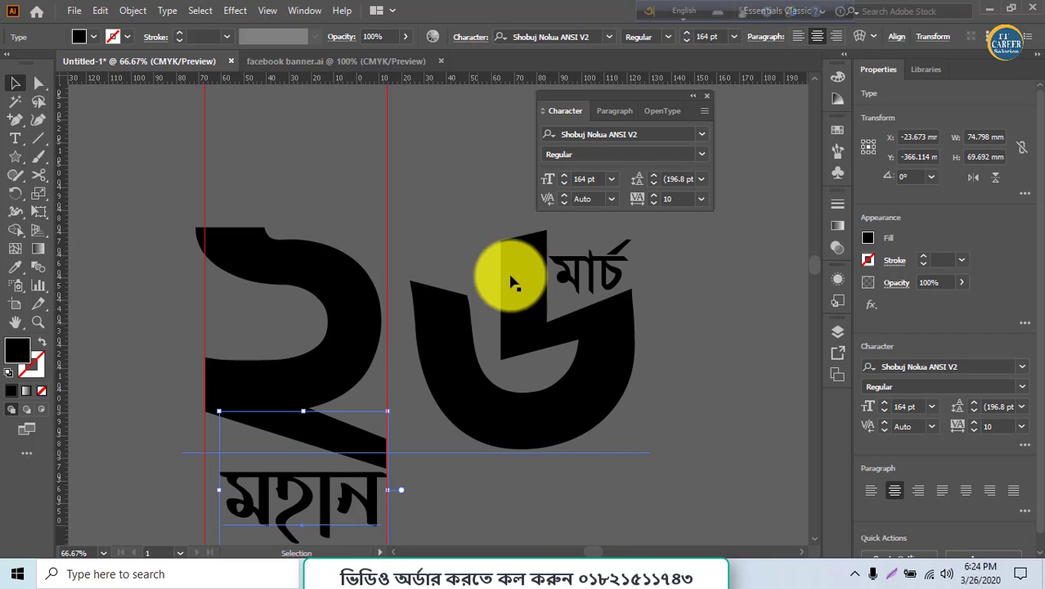
- Increase the মহান font size to 189 pt
left_click(577, 178)
key("Up")
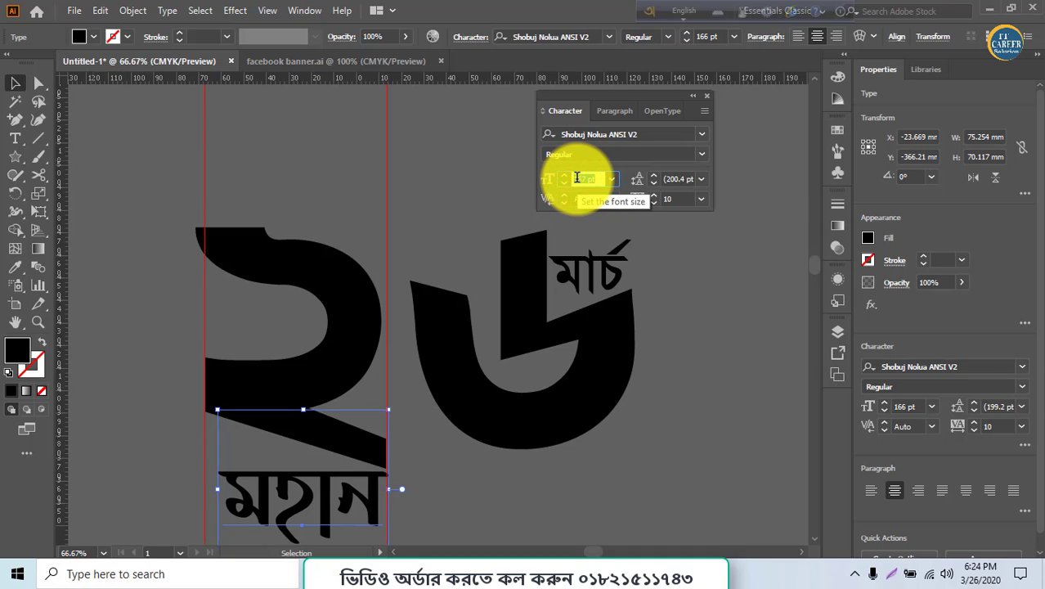
key("Up")
key("Up")
key("Up")
key("Up")
key("Up")
key("Up")
key("Up")
key("Up")
key("Up")
key("Up")
key("Up")
key("Up")
key("Up")
key("Up")
key("Up")
key("Up")
key("Up")
key("Up")
key("Up")
key("Up")
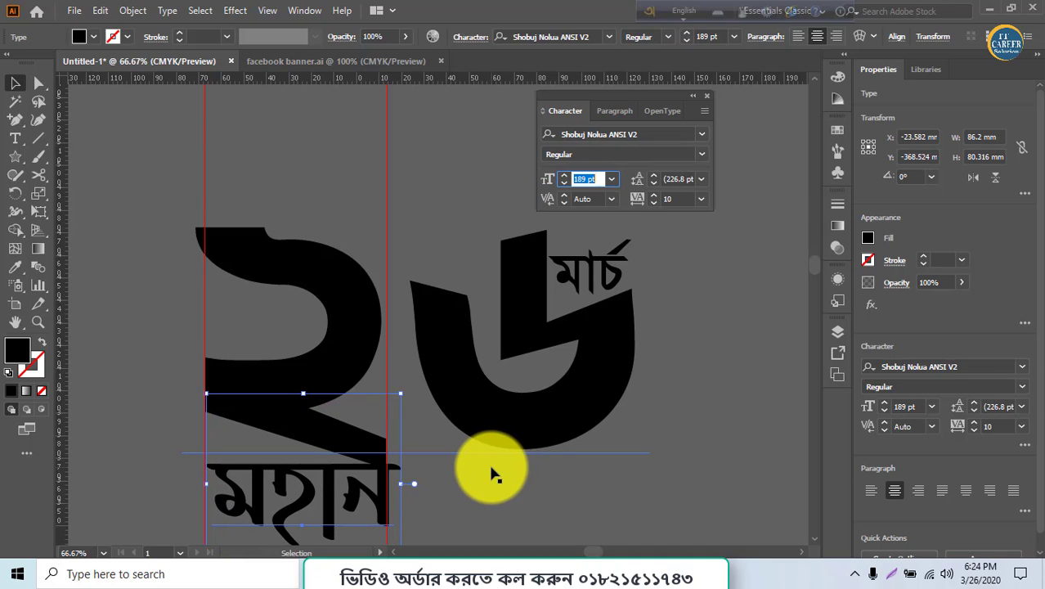
- Reduce মহান to 182 pt and fit it between the two vertical guides just below the ২
key("Down")
key("Down")
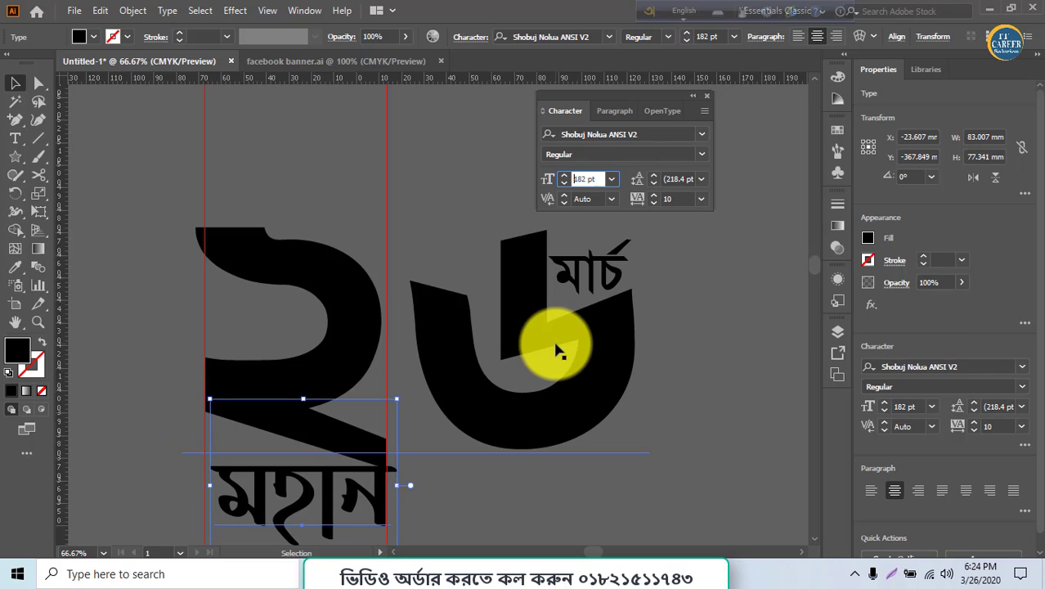
left_click(15, 82)
scroll(303, 373, "down", 3)
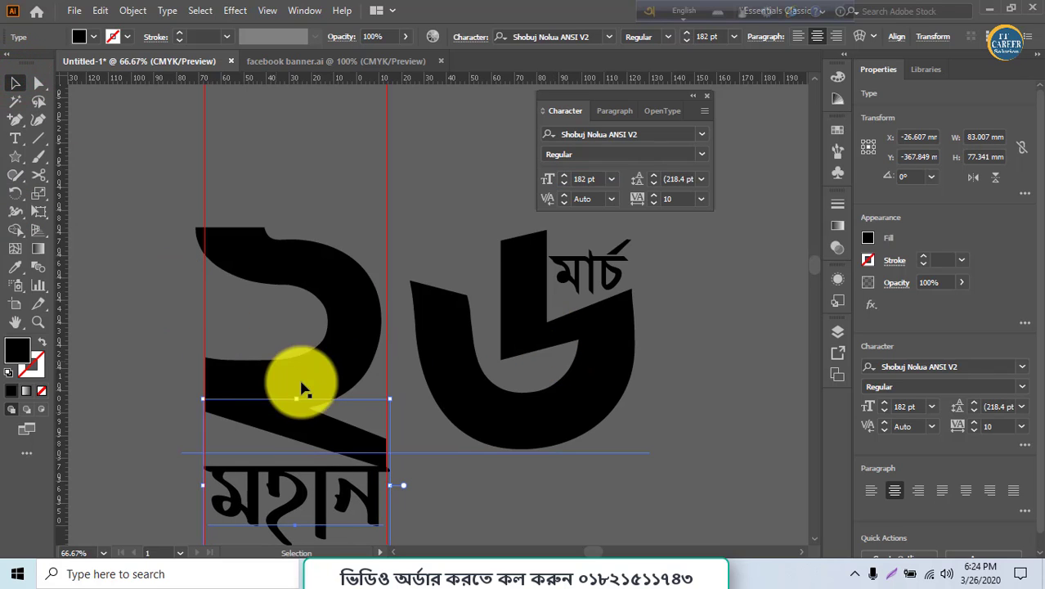
key("Down")
key("Down")
key("Down")
scroll(311, 394, "down", 3)
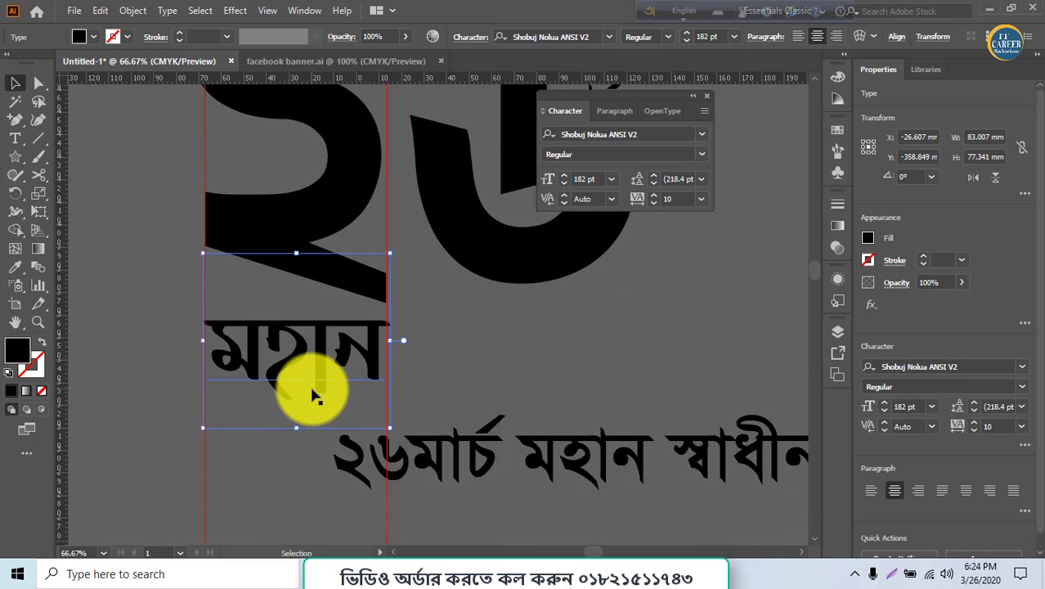
left_click_drag(334, 369, 326, 359)
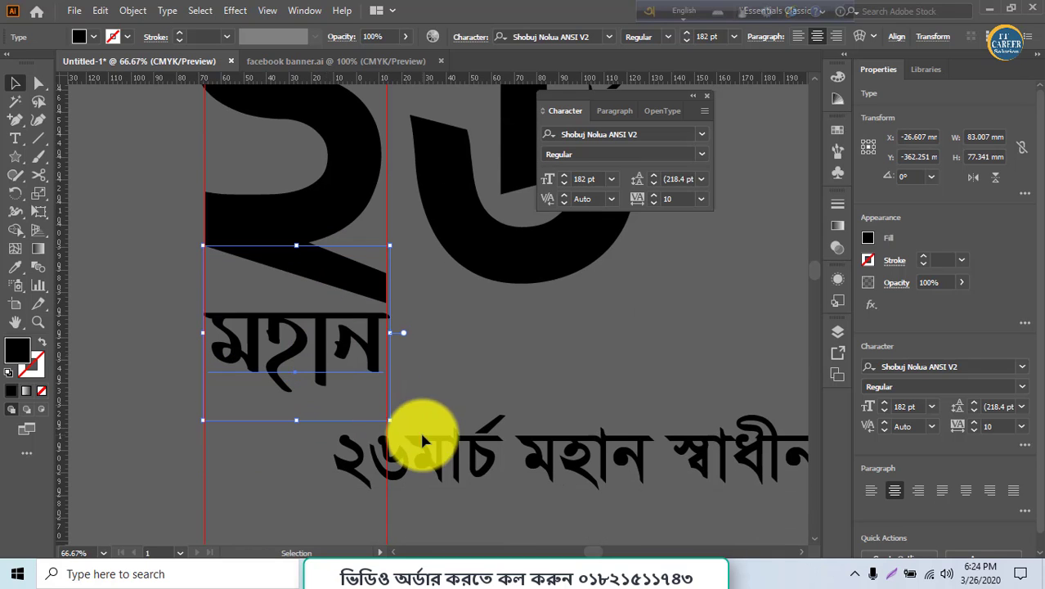
- Copy the word স্বাধীনতা from the full headline text line
left_click_drag(605, 463, 563, 484)
key("ctrl+c")
double_click(366, 475)
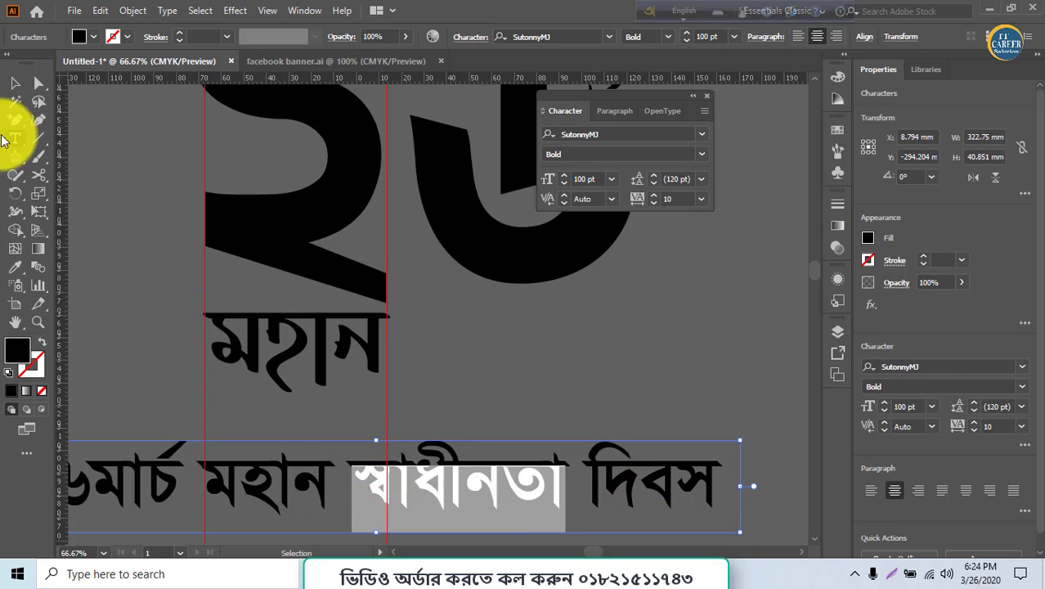
left_click(15, 83)
- Move the right vertical guide to the outer edge of ৬ and place a horizontal guide just below মহান
scroll(270, 359, "down", 5)
left_click_drag(328, 390, 329, 520)
key("ctrl+z")
scroll(332, 531, "up", 2)
left_click_drag(432, 431, 636, 483)
scroll(378, 481, "up", 3)
left_click_drag(663, 97, 798, 123)
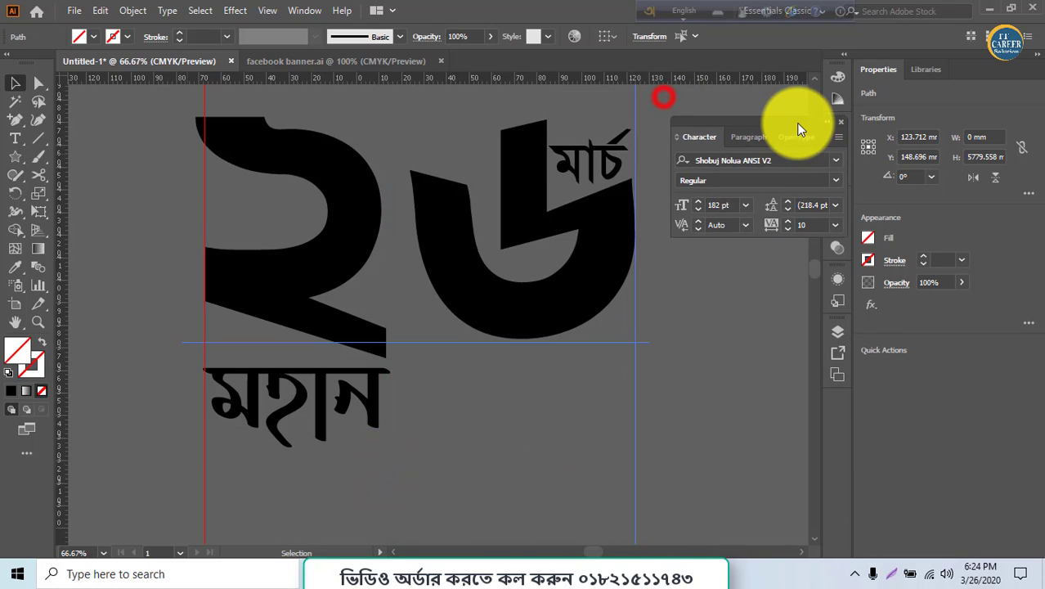
scroll(397, 369, "down", 2)
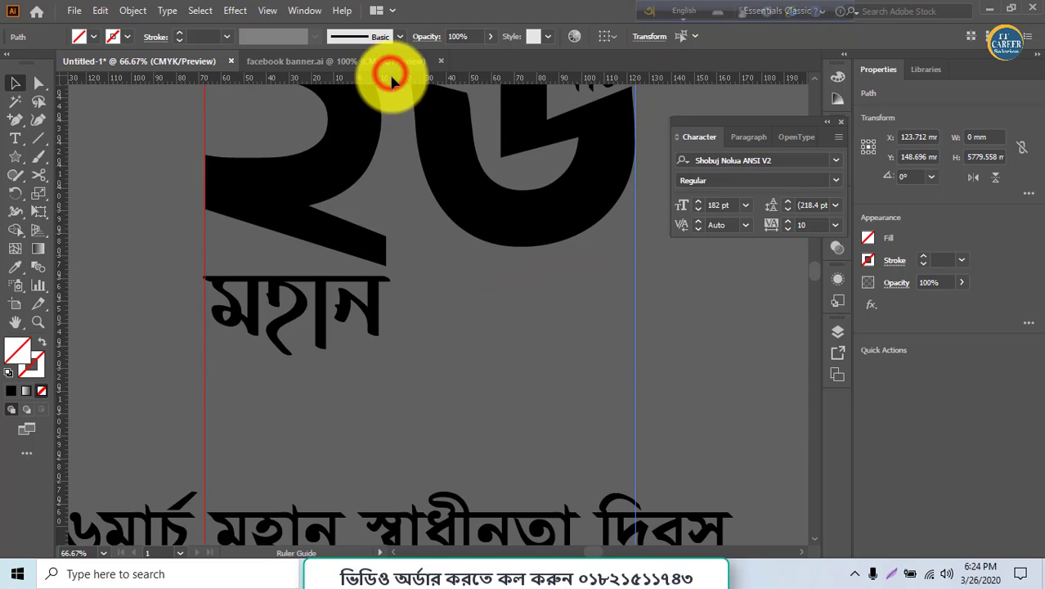
left_click_drag(391, 80, 391, 360)
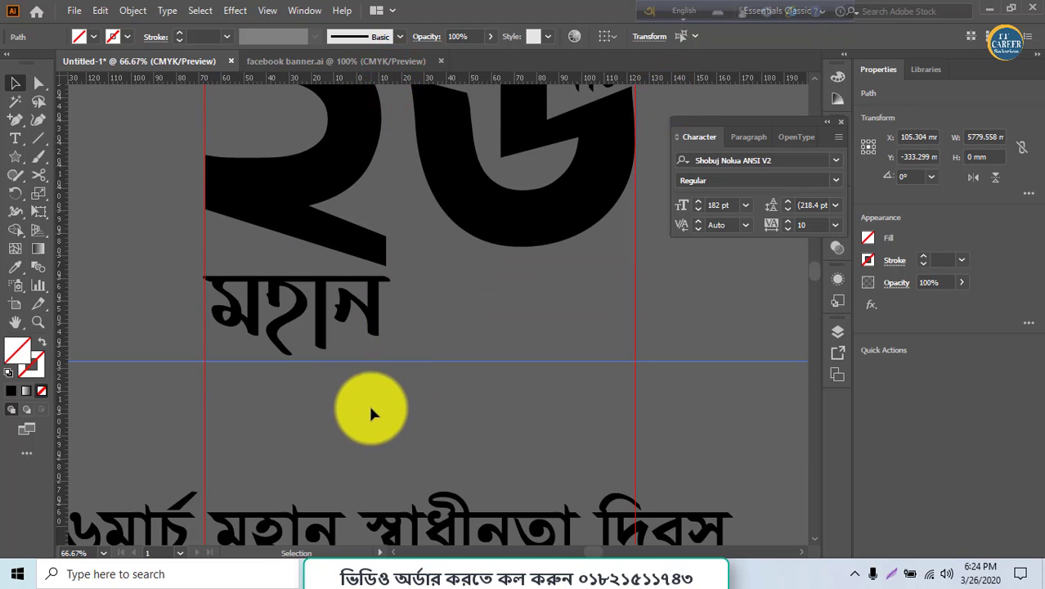
scroll(370, 413, "down", 2)
left_click(307, 365)
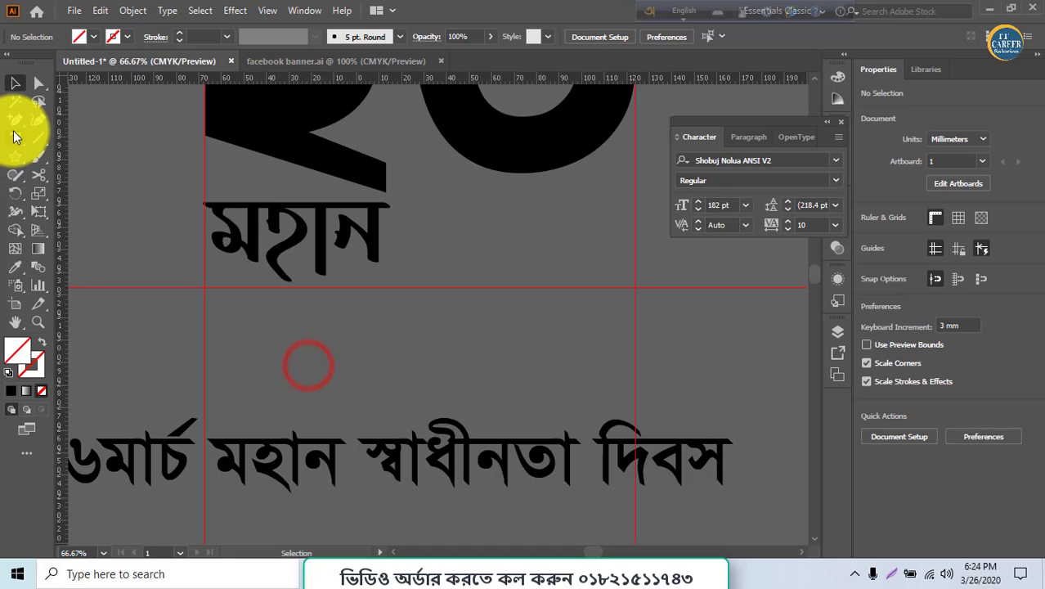
- Paste স্বাধীনতা as a new text object and position it below মহান, under the horizontal guide
left_click(14, 136)
left_click(262, 340)
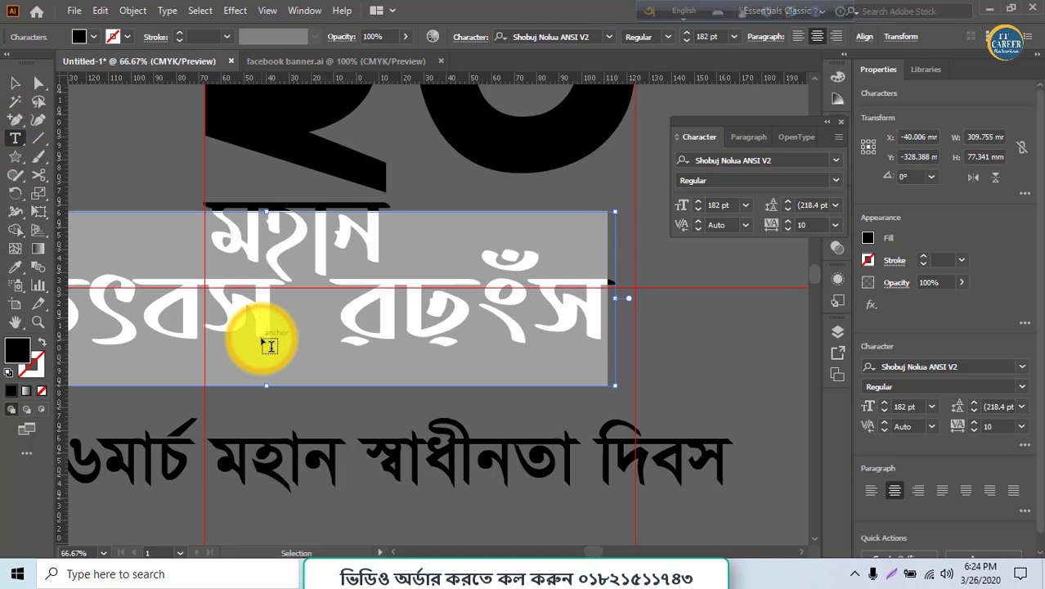
key("ctrl+v")
left_click(14, 83)
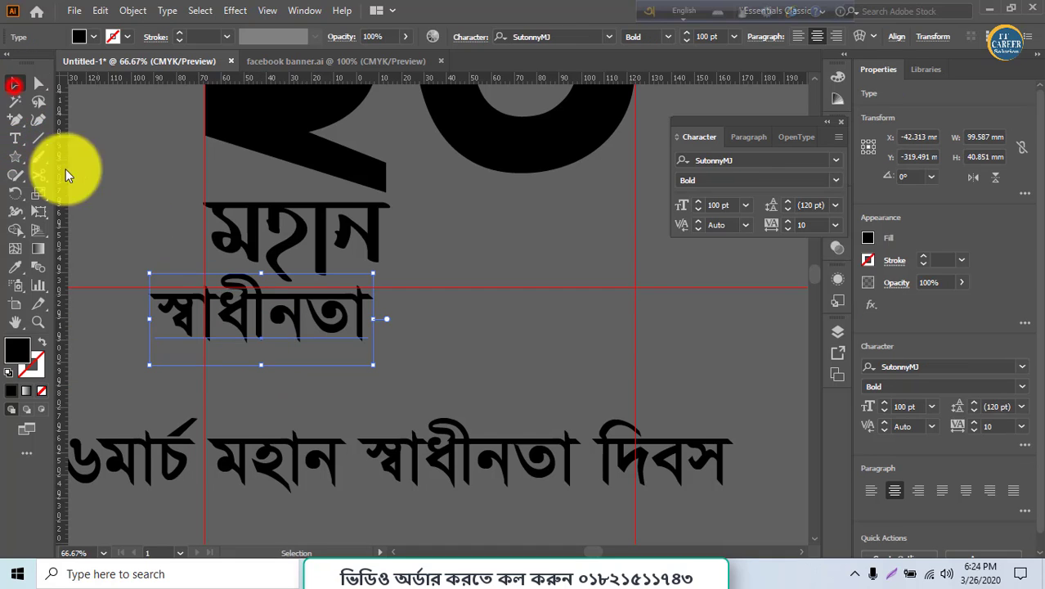
left_click_drag(278, 315, 312, 333)
- Change the font of স্বাধীনতা to Shorif Shishir ANSI V1
left_click(724, 158)
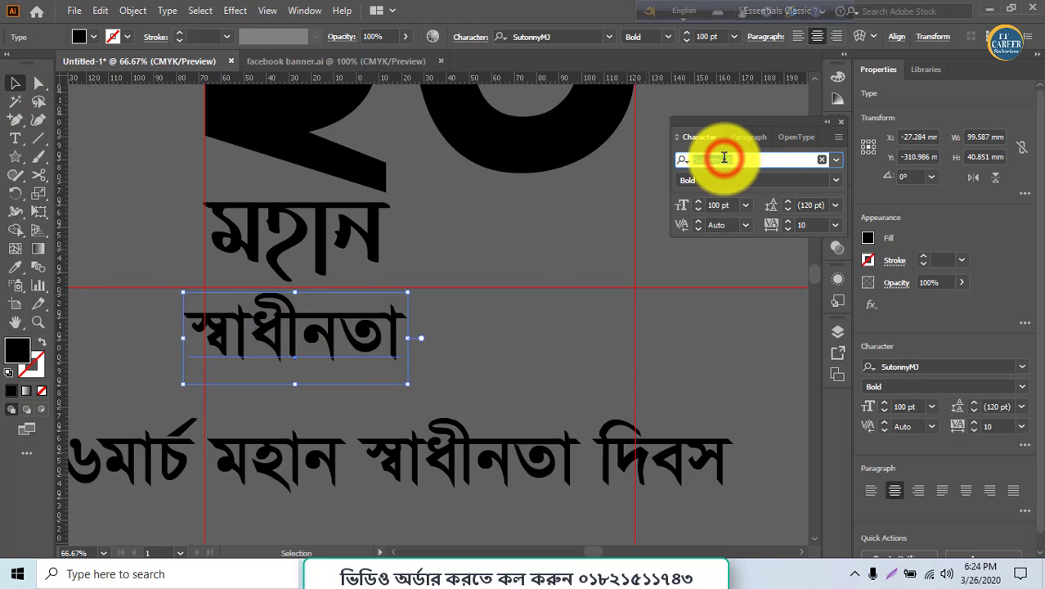
type("sh")
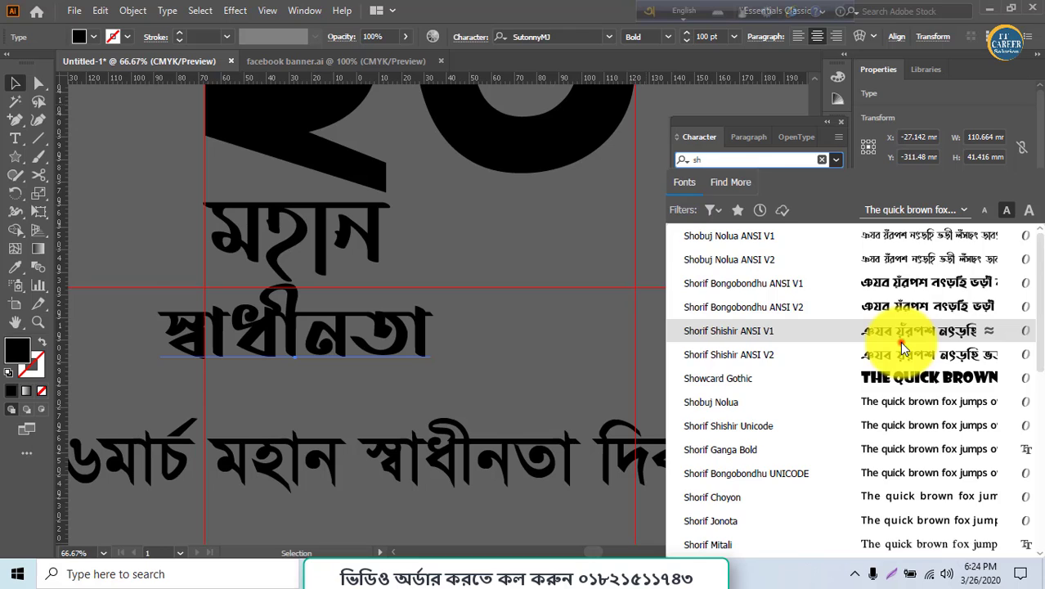
left_click(900, 341)
left_click(15, 84)
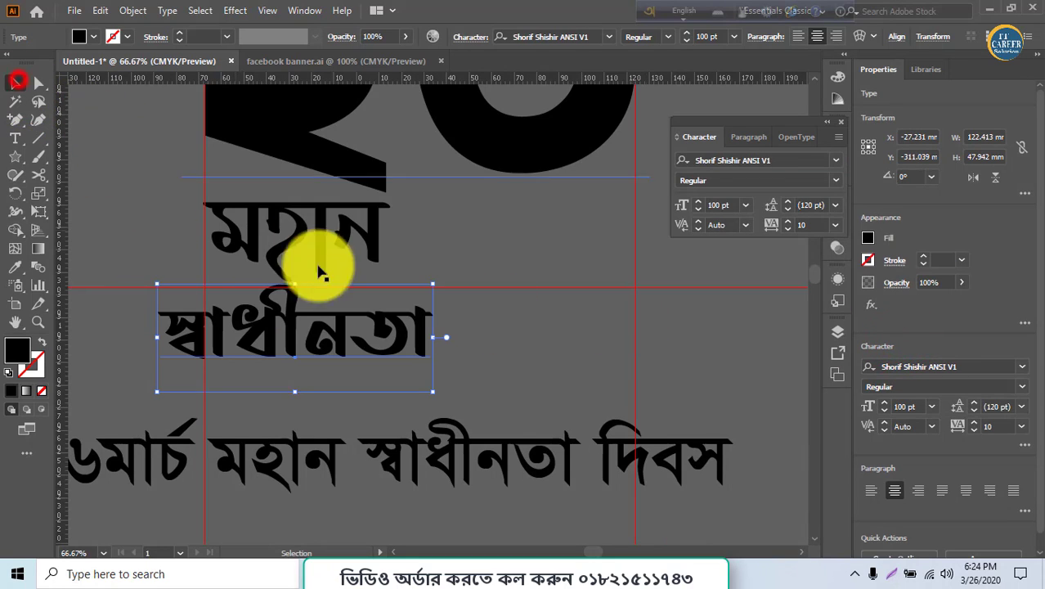
- Scale স্বাধীনতা up to about 158 pt and position it between the vertical guides below the horizontal guide
left_click_drag(407, 331, 509, 346)
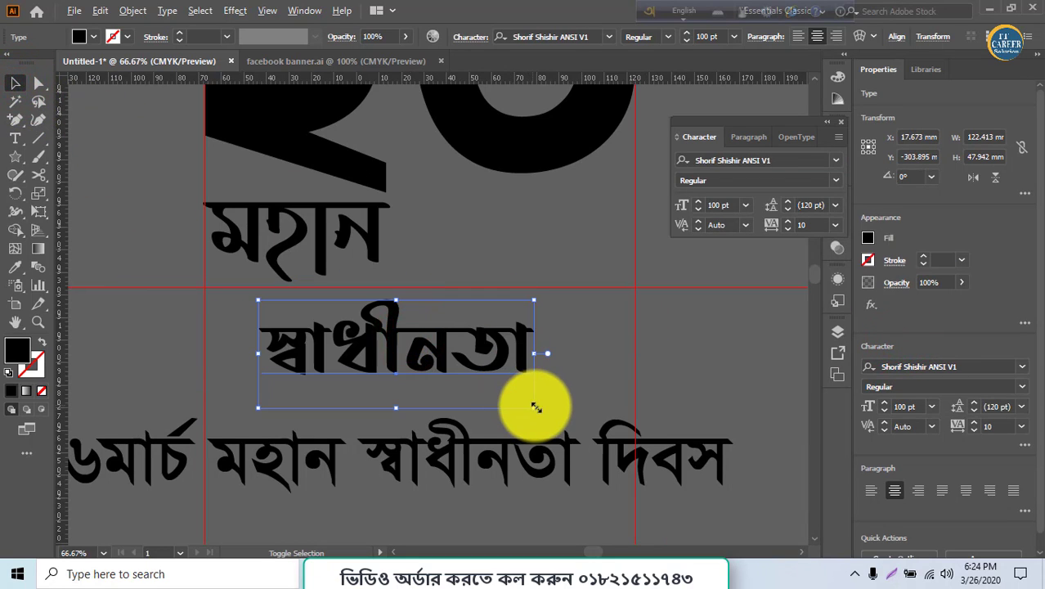
left_click_drag(536, 405, 614, 441)
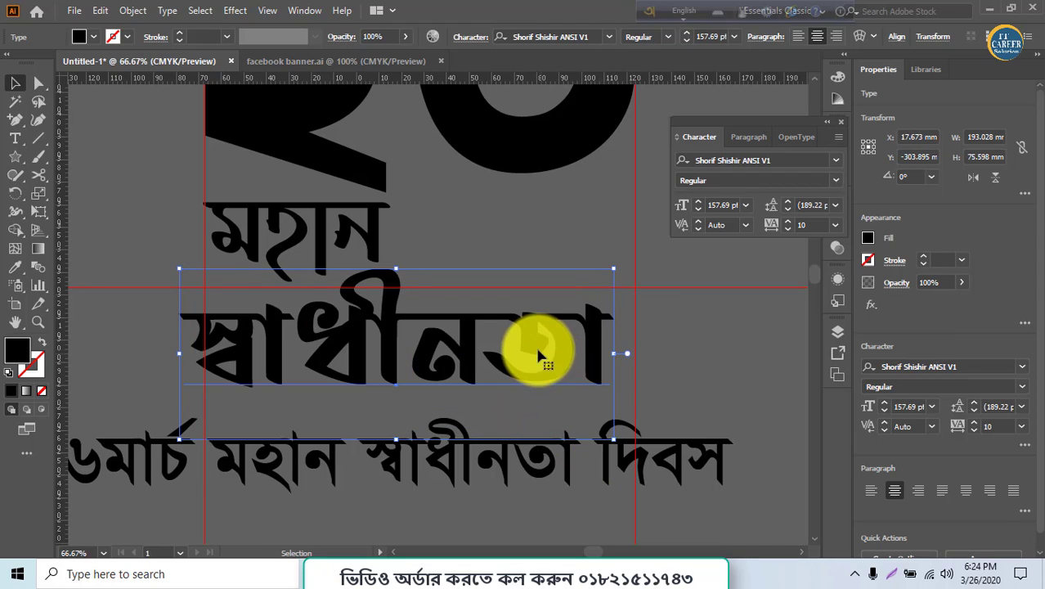
left_click_drag(540, 354, 567, 373)
scroll(563, 385, "down", 3)
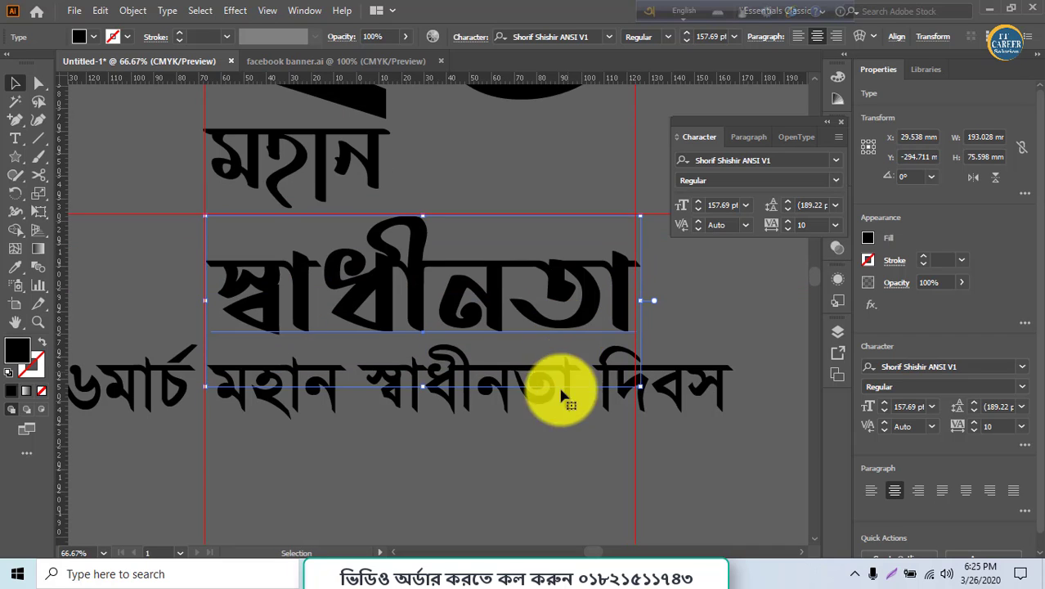
- Move the full headline text line down, clear of the enlarged স্বাধীনতা
left_click_drag(519, 398, 490, 466)
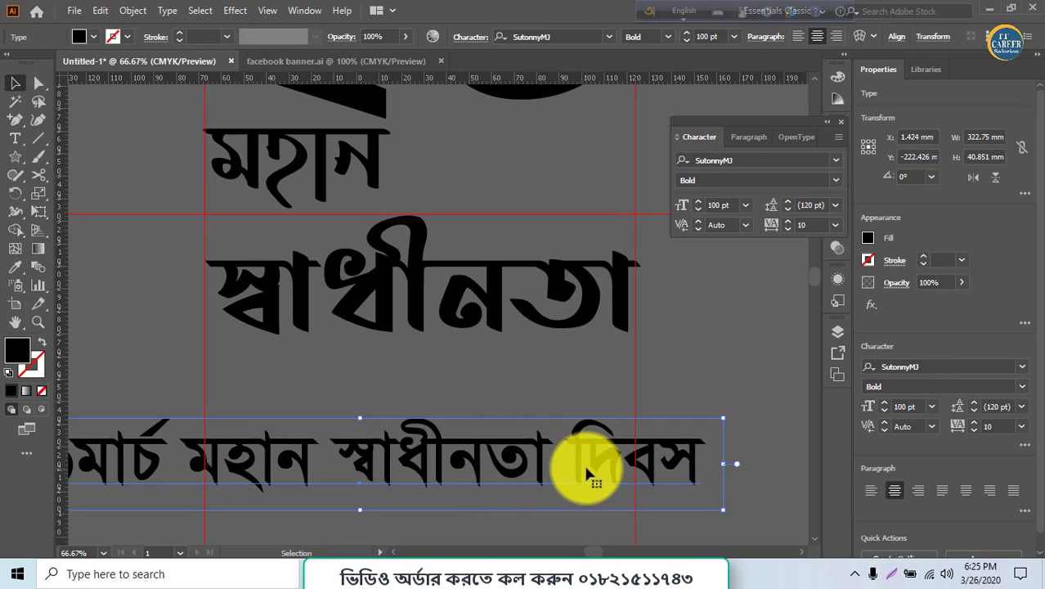
left_click_drag(583, 466, 511, 446)
scroll(492, 386, "up", 1)
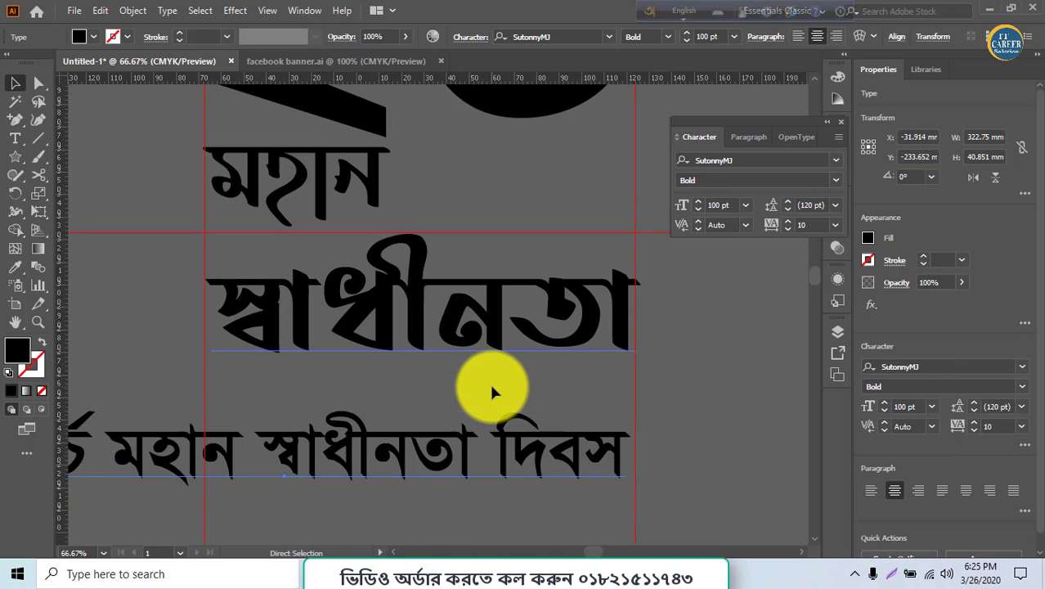
- Change the font of স্বাধীনতা to Shorif Bongobondhu ANSI V1
key("ctrl+minus")
key("ctrl+minus")
key("ctrl+minus")
key("v")
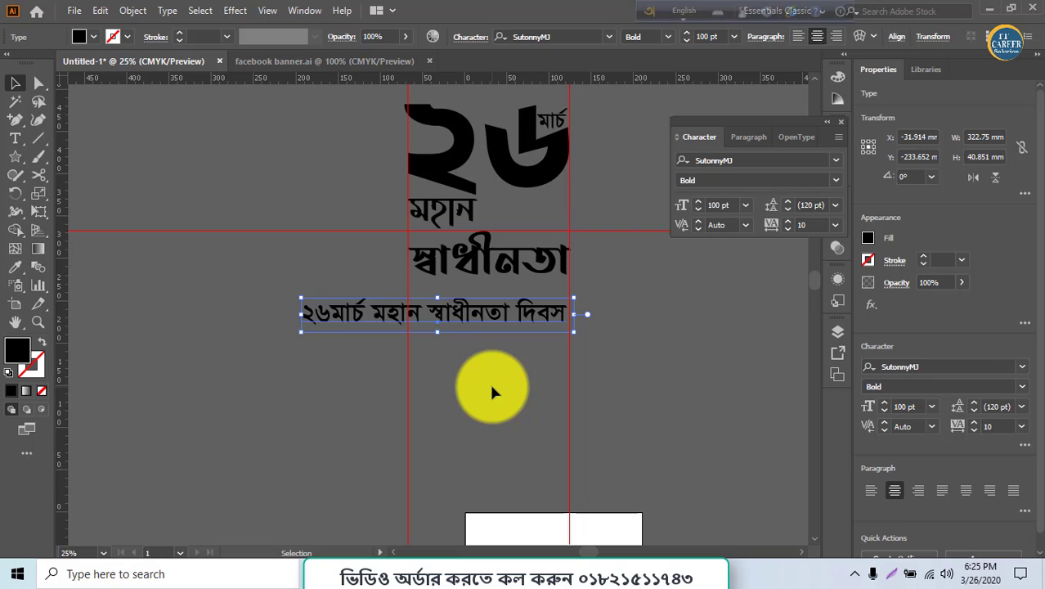
left_click(498, 274)
left_click(754, 162)
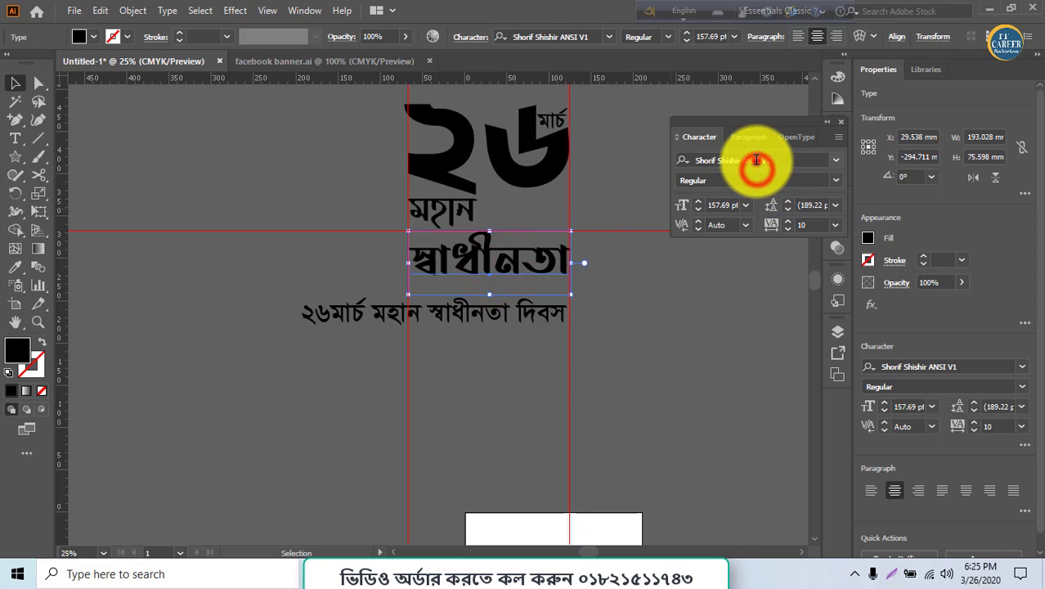
type("sh")
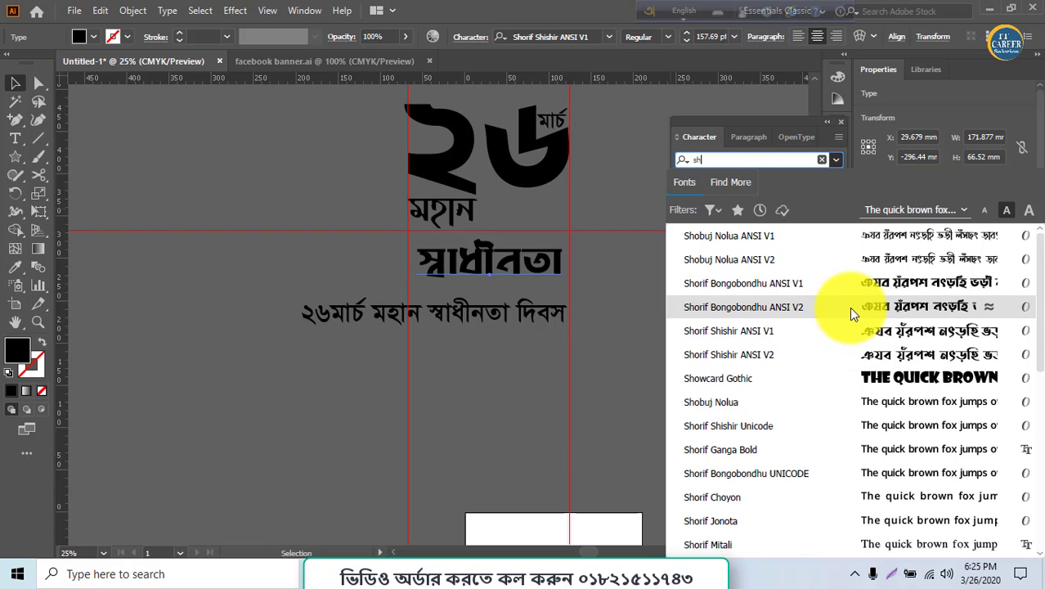
left_click(849, 293)
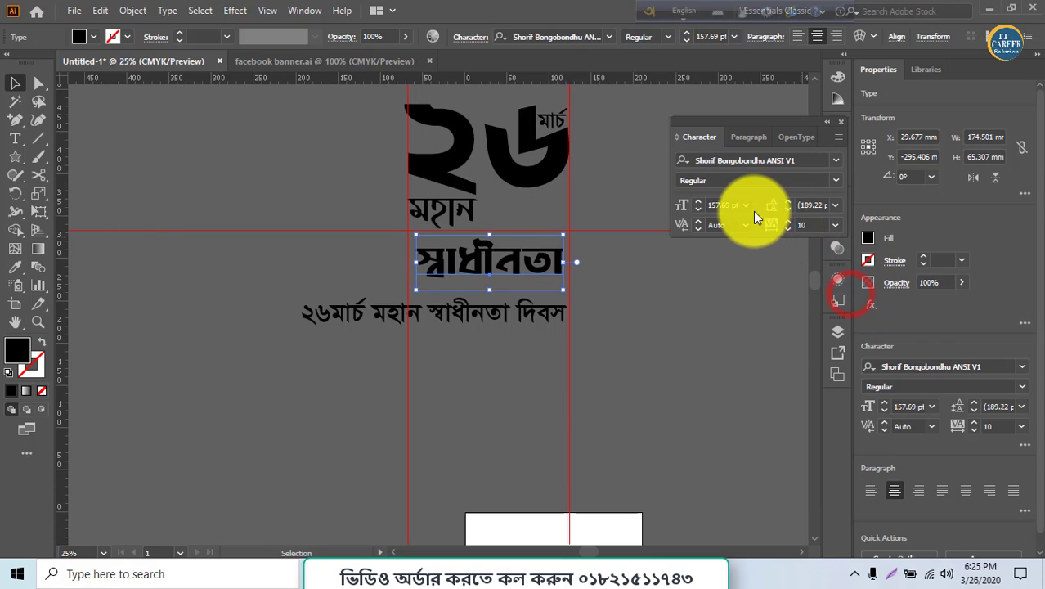
- Set the font size of স্বাধীনতা to 174 pt and align it between the vertical guides
left_click(696, 202)
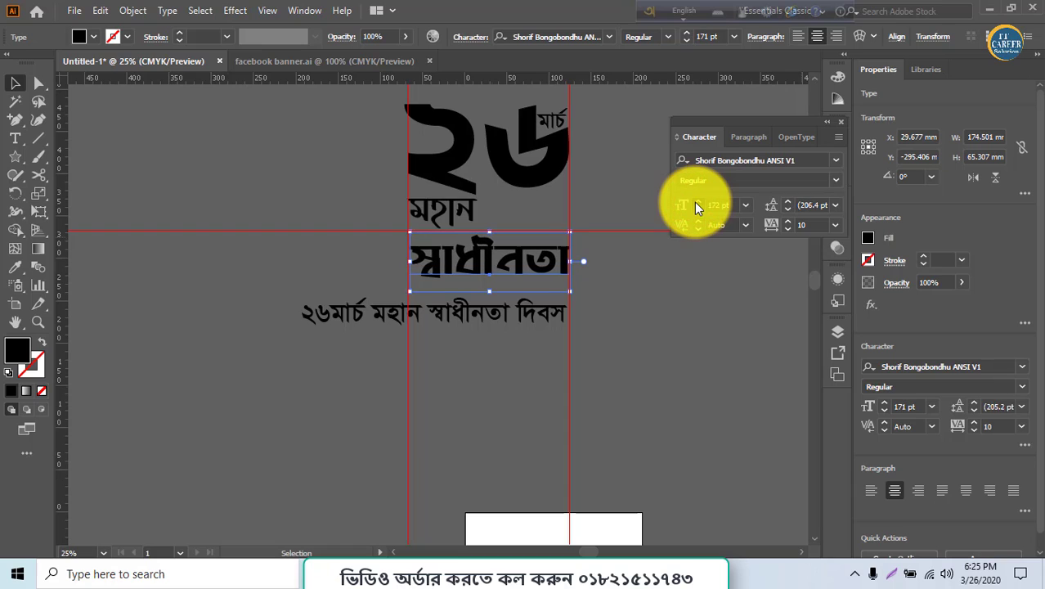
left_click(696, 210)
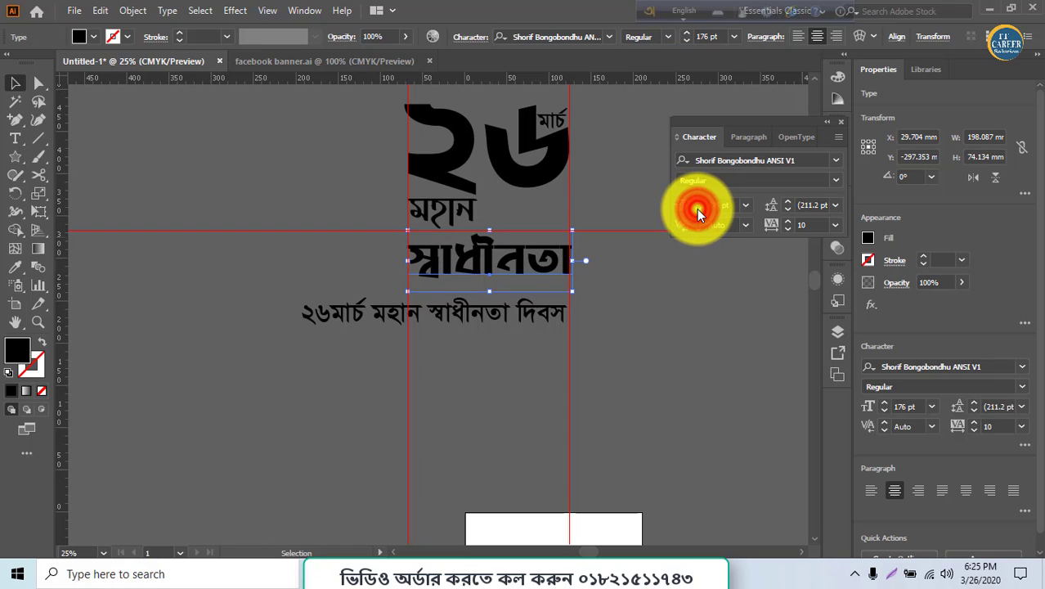
left_click(698, 209)
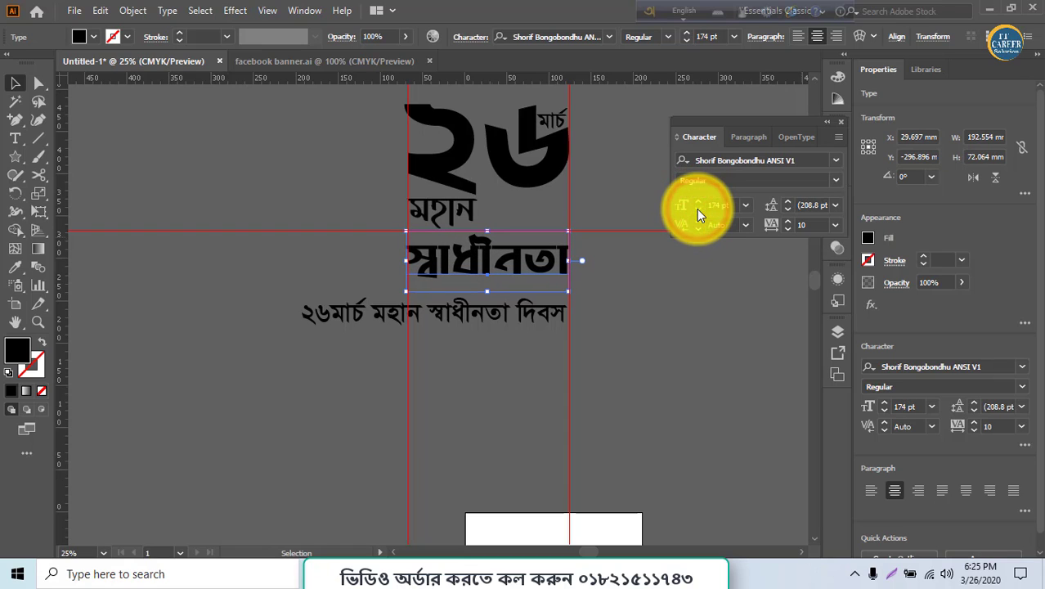
left_click(515, 392)
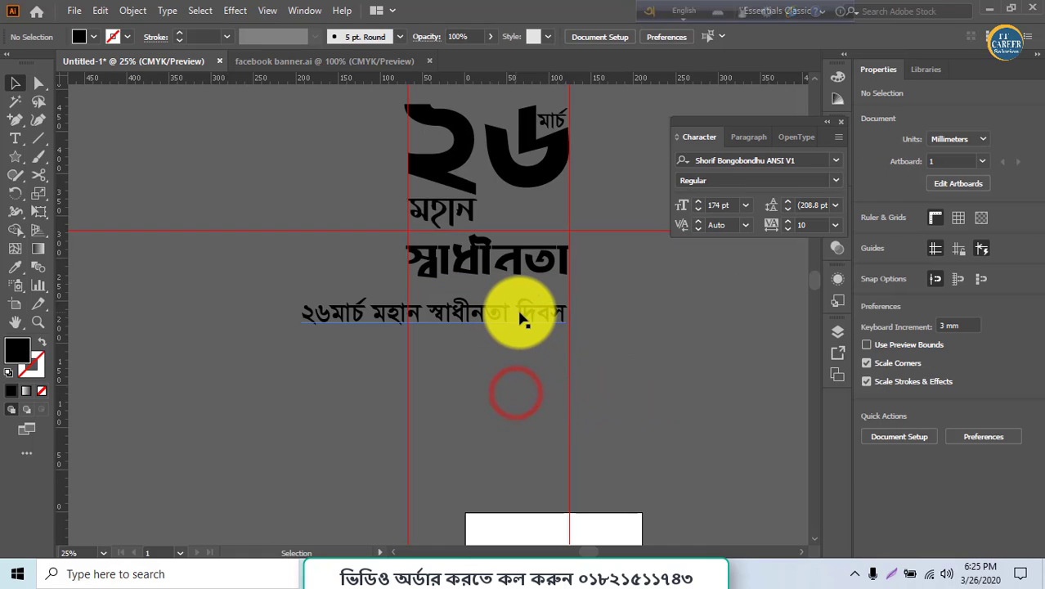
- Remove the word দিবস from the full headline text line and delete the rest of that line
double_click(529, 316)
left_click_drag(518, 313, 574, 313)
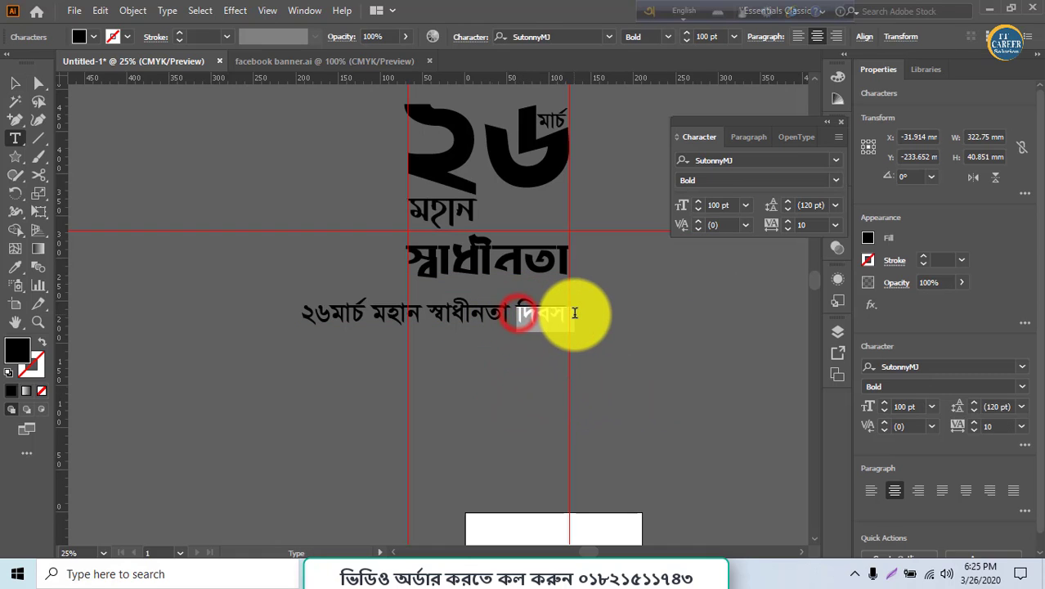
key("BackSpace")
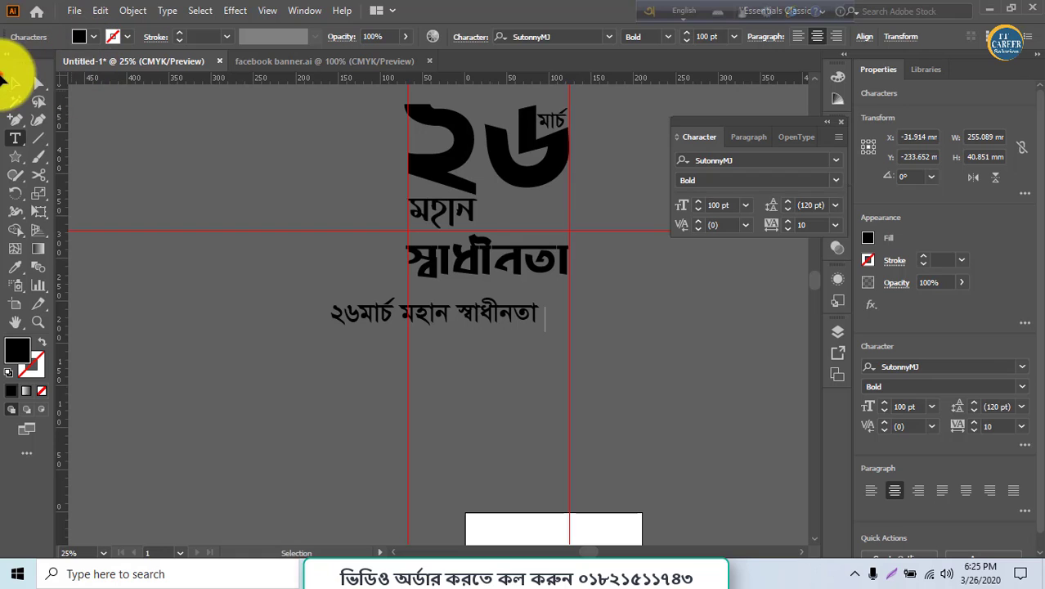
left_click(14, 83)
left_click_drag(352, 312, 172, 327)
key("Delete")
- Add a separate text object reading দিবস in the empty area below স্বাধীনতা
left_click(15, 138)
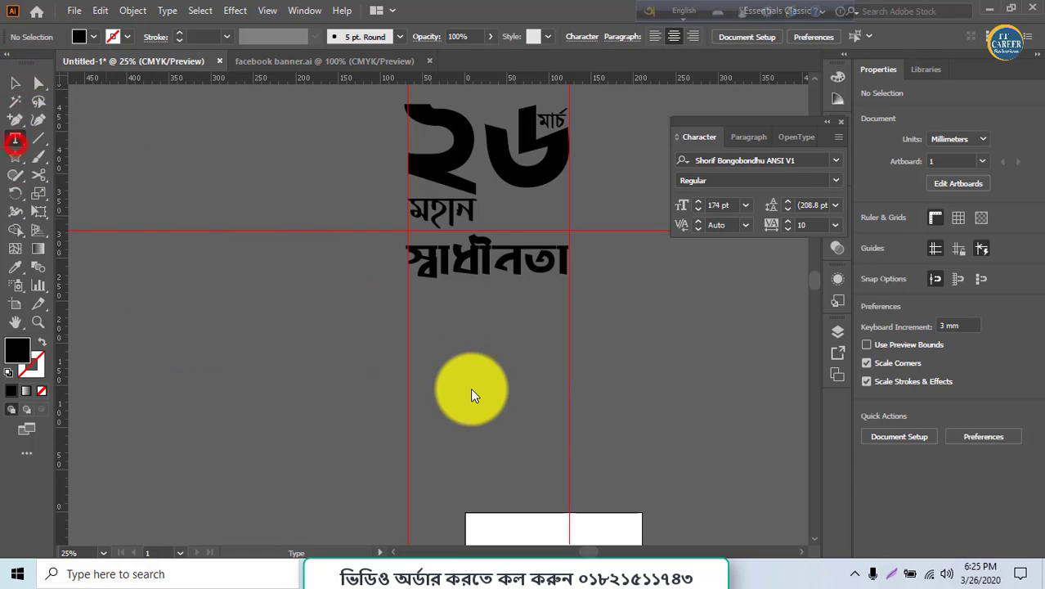
left_click(461, 374)
type("w`em")
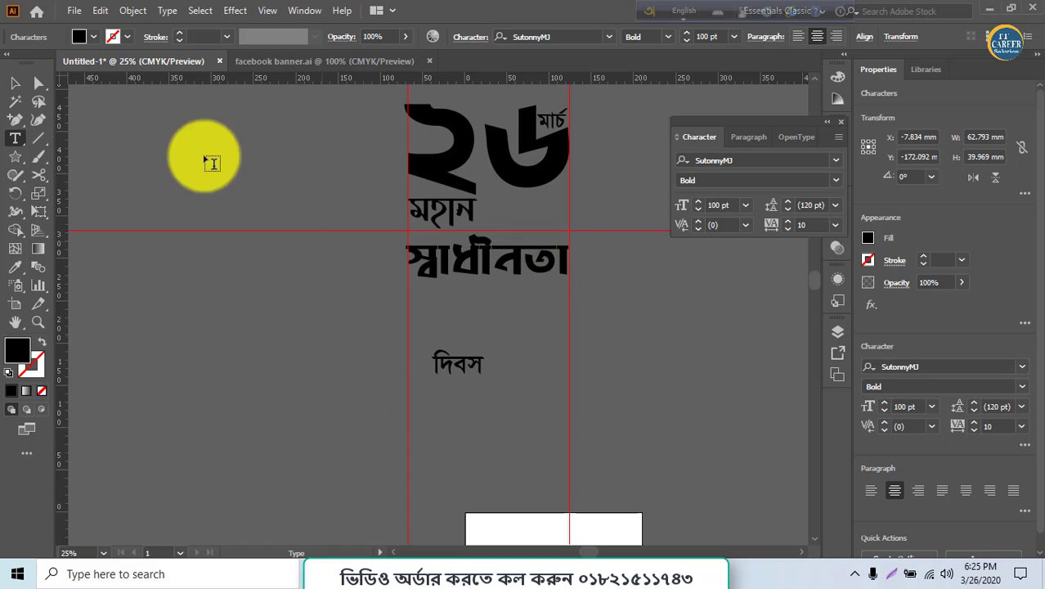
left_click(13, 81)
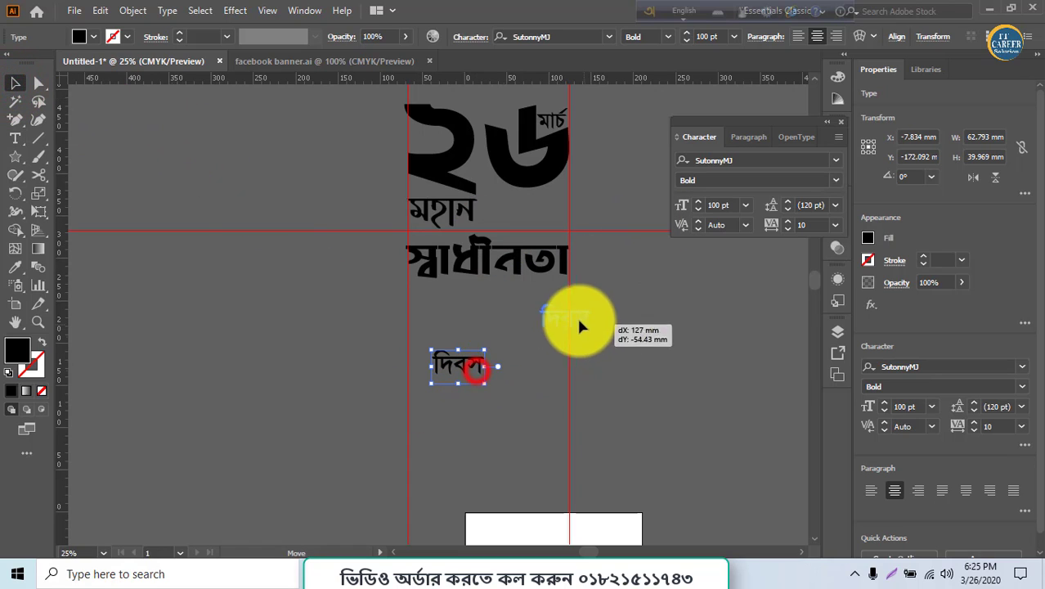
- Place দিবস below the end of স্বাধীনতা, enlarge it to 124 pt and align it with the right guide
left_click_drag(579, 326, 560, 302)
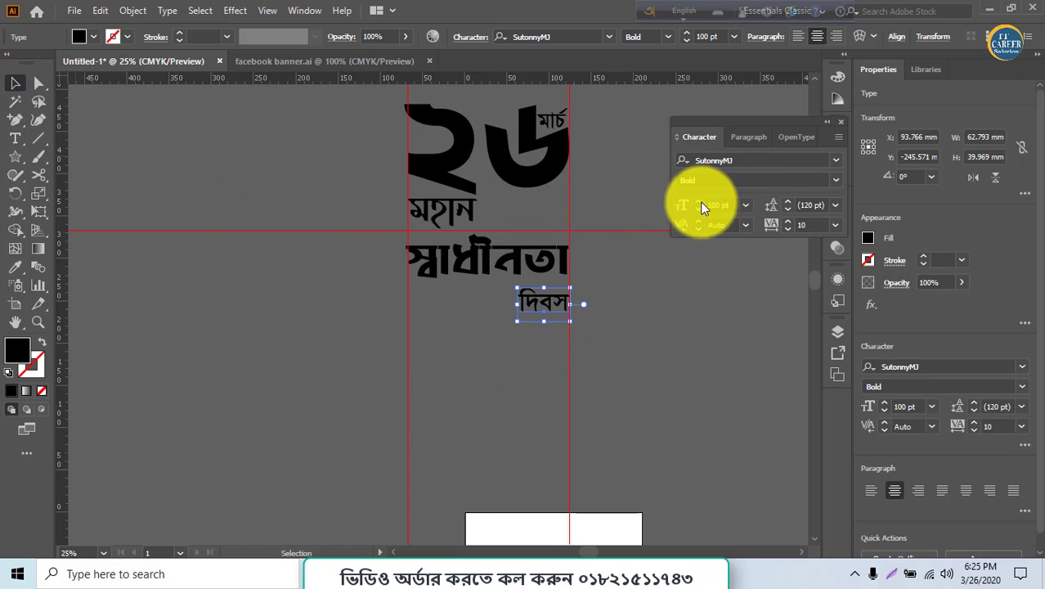
left_click(696, 203)
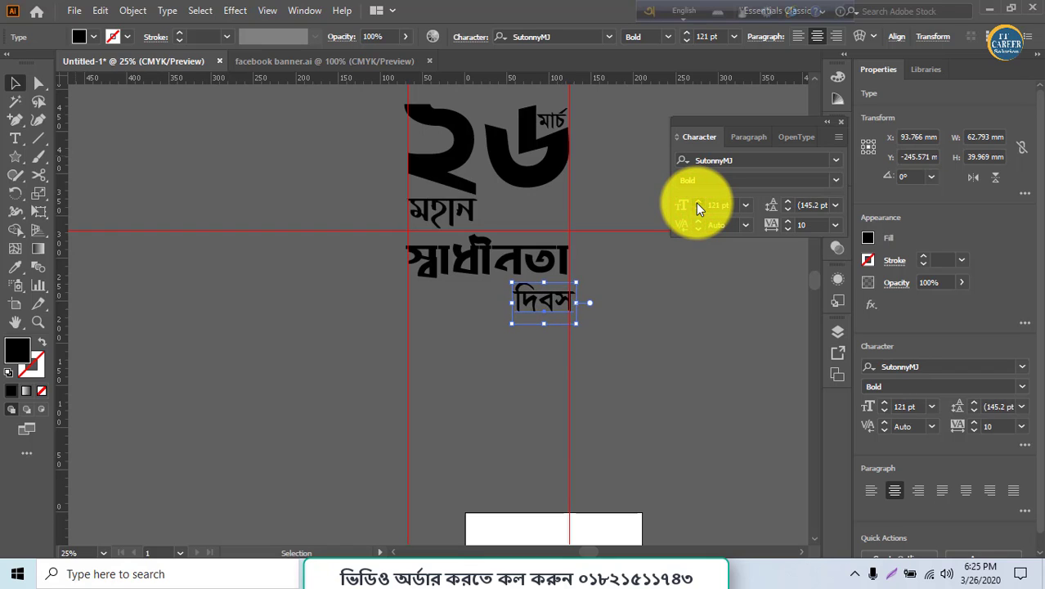
left_click(696, 203)
left_click_drag(544, 304, 534, 309)
left_click(546, 369)
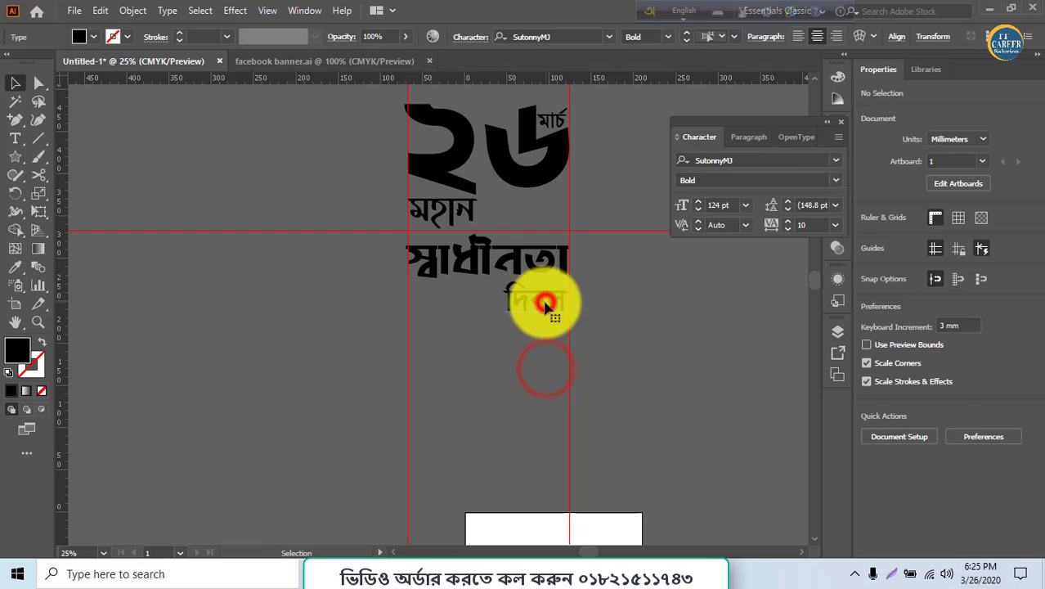
- Nudge দিবস up by 3 mm so it sits closer beneath স্বাধীনতা
left_click(547, 305)
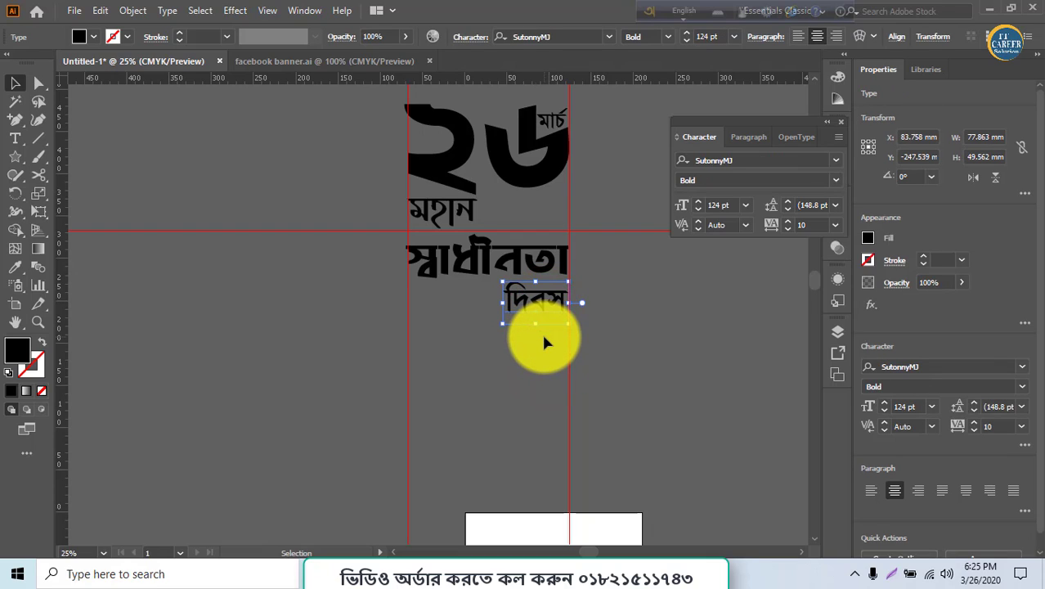
key("shift+Up")
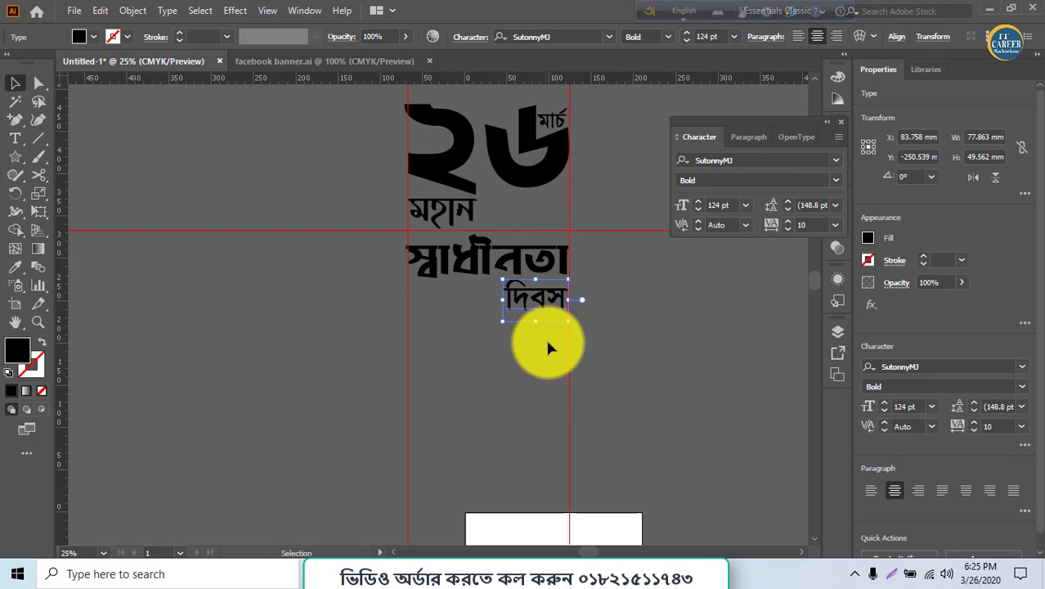
scroll(545, 336, "up", 3)
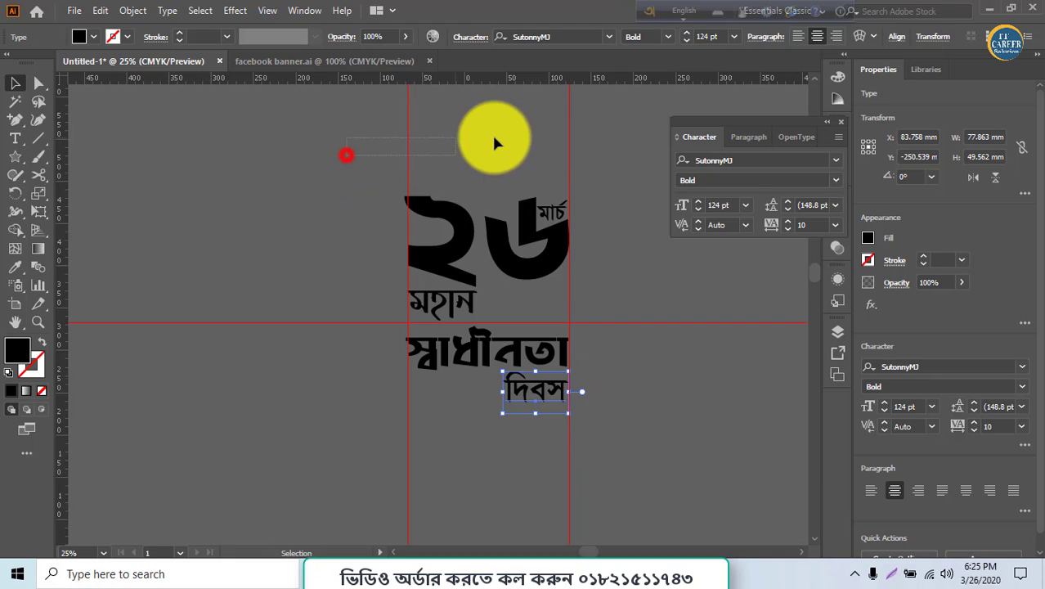
left_click_drag(494, 143, 610, 145)
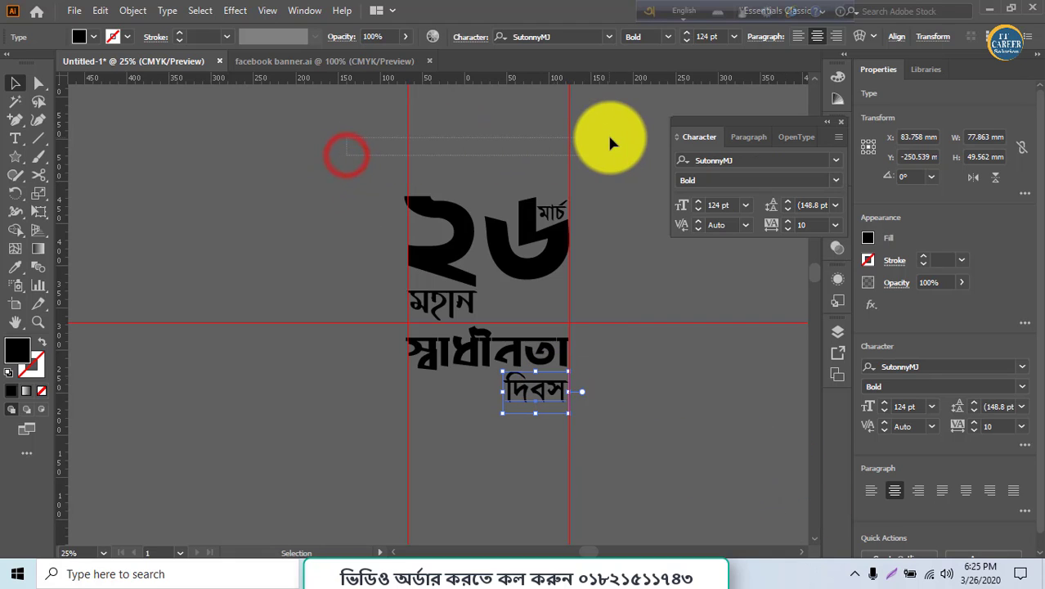
left_click(601, 364)
left_click(543, 382)
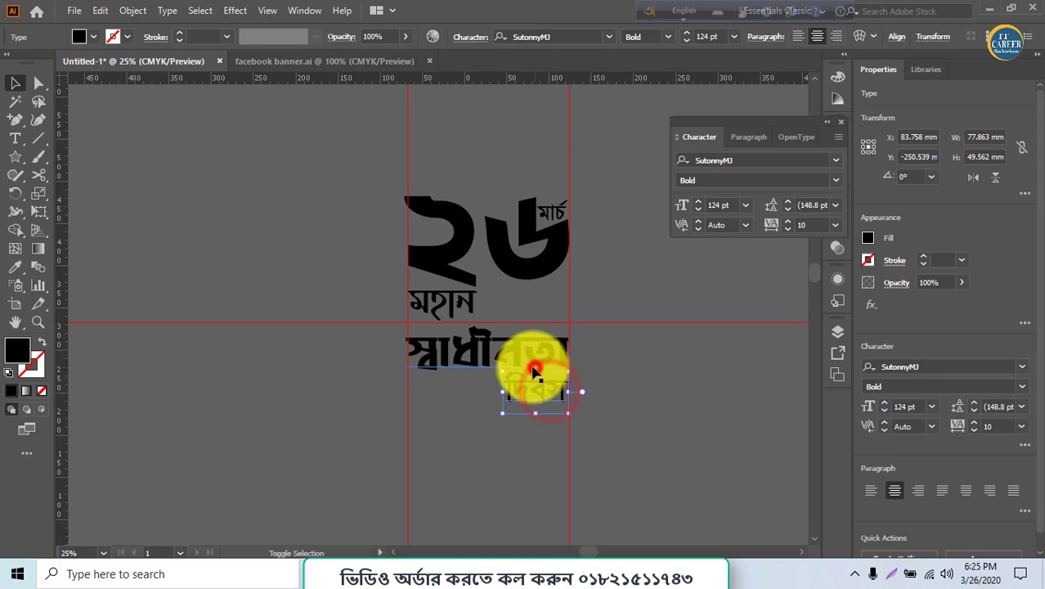
- Delete the two vertical guides and the horizontal guide around the text design
left_click_drag(377, 452, 436, 479)
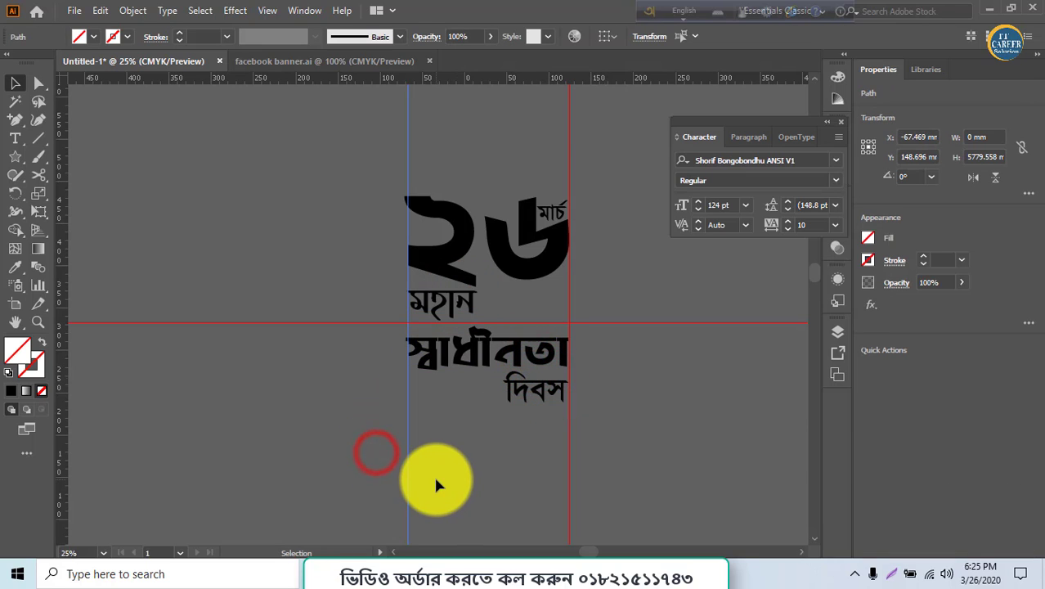
key("Delete")
left_click_drag(518, 523, 651, 470)
key("Delete")
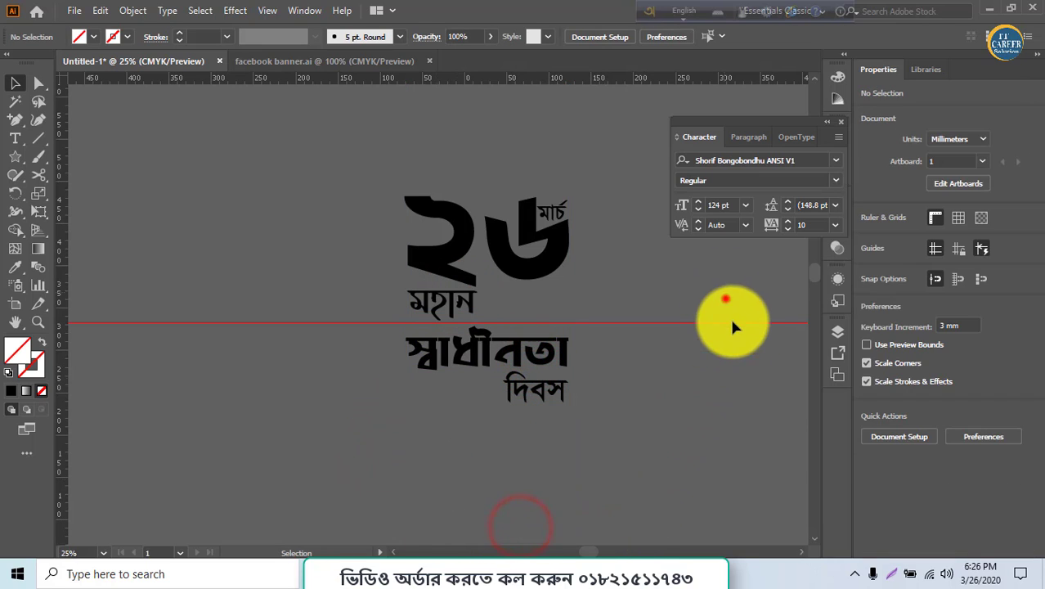
left_click_drag(732, 327, 404, 315)
key("Delete")
- Convert all the text objects to outlines and select the individual words to check them as shapes
right_click(466, 309)
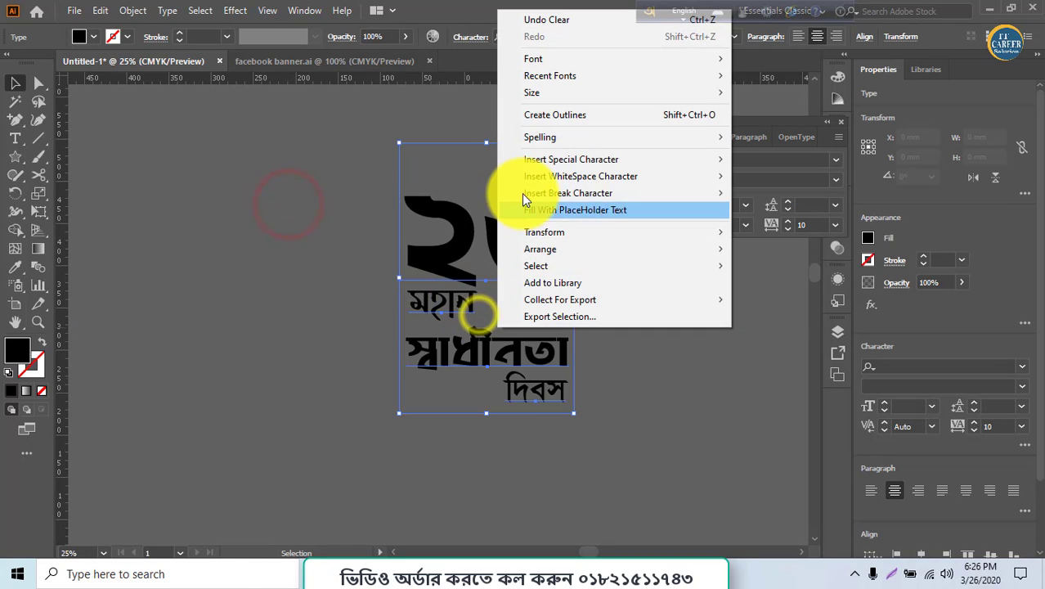
left_click(236, 268)
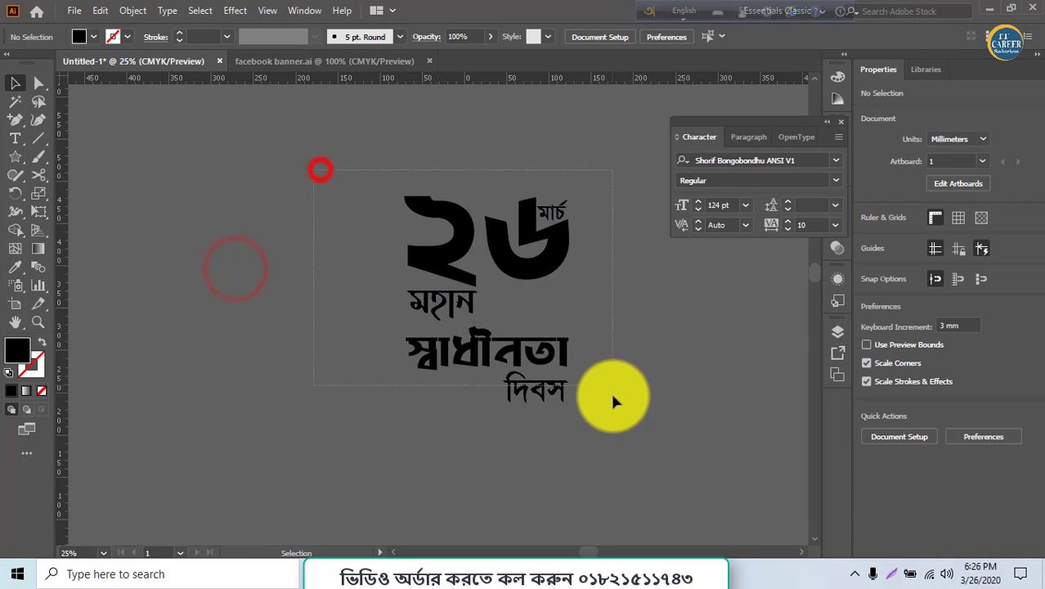
right_click(555, 351)
left_click(617, 136)
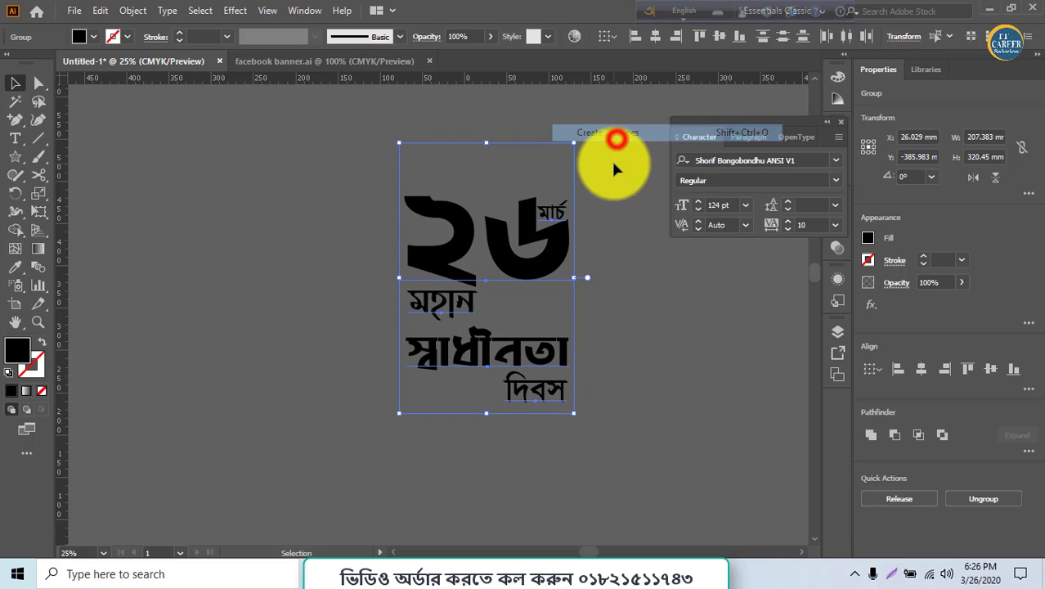
left_click(619, 302)
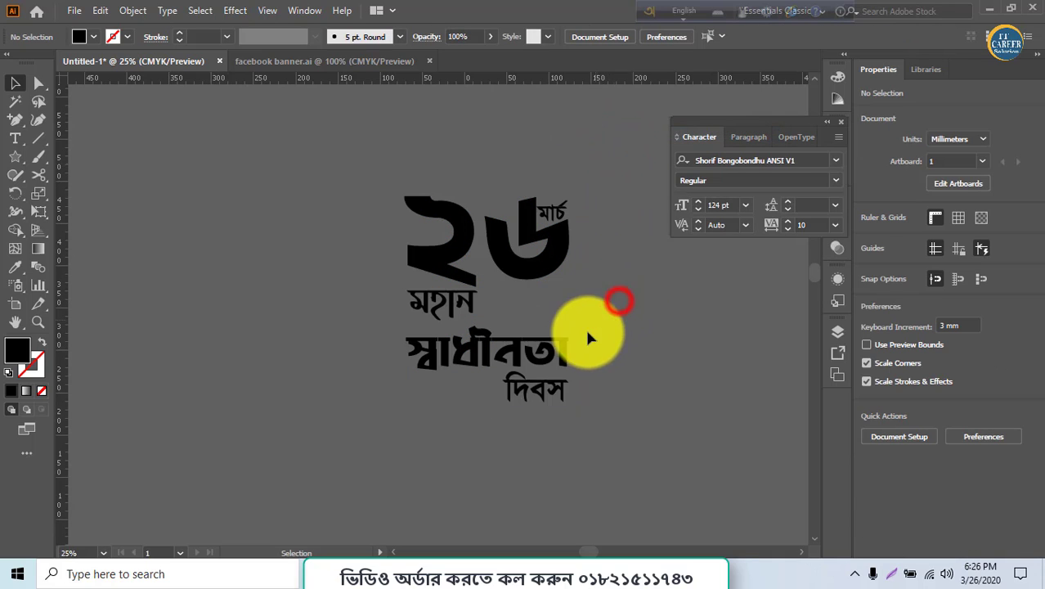
left_click(540, 359)
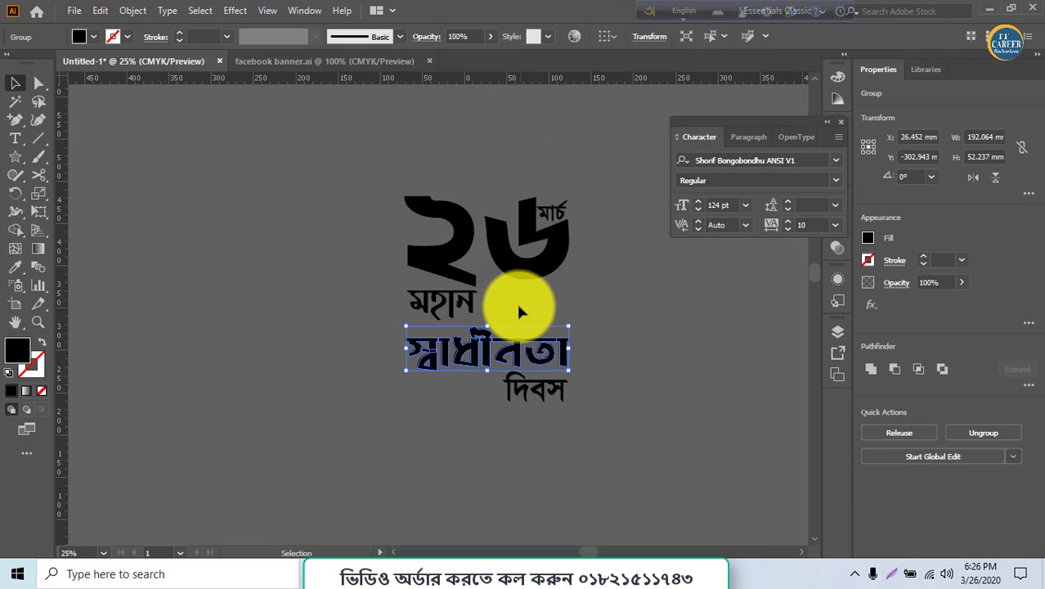
left_click(460, 314)
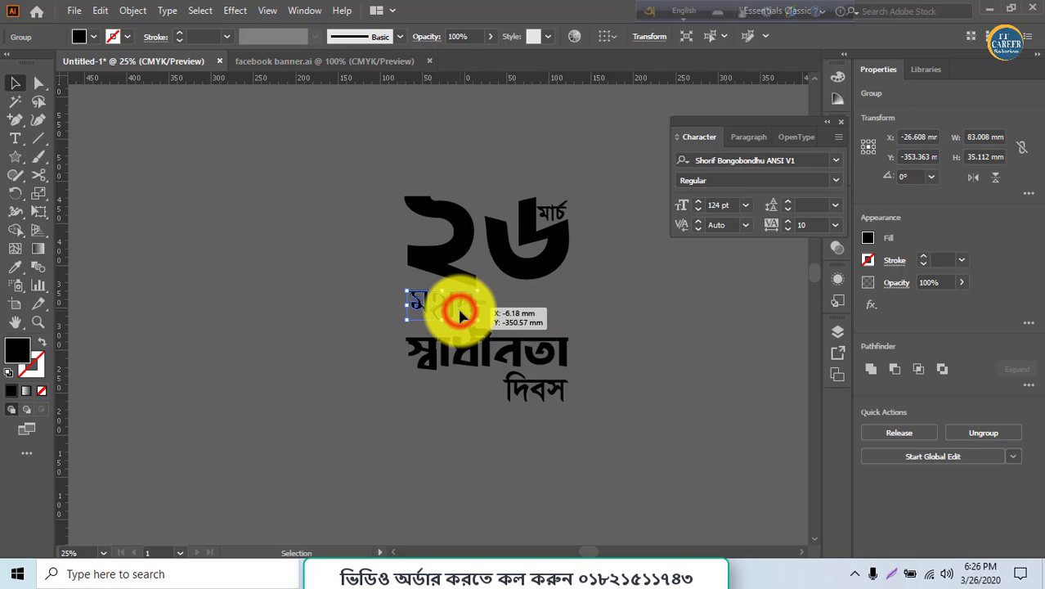
left_click(515, 364)
left_click(619, 439)
left_click_drag(619, 435, 336, 182)
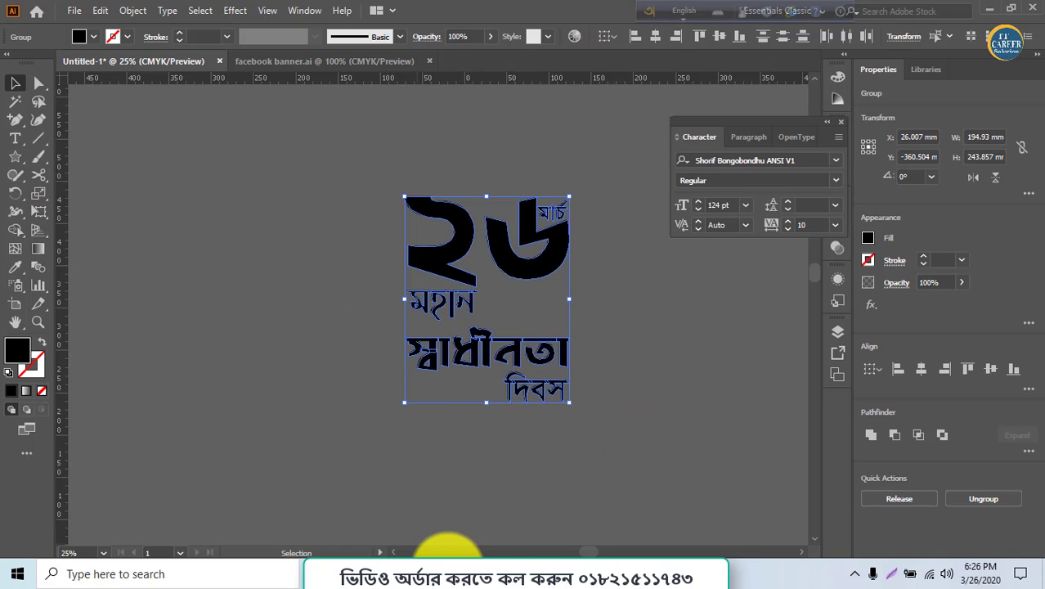
- Switch to the browser and examine the 26 March banner image results as colour and layout references
left_click(470, 572)
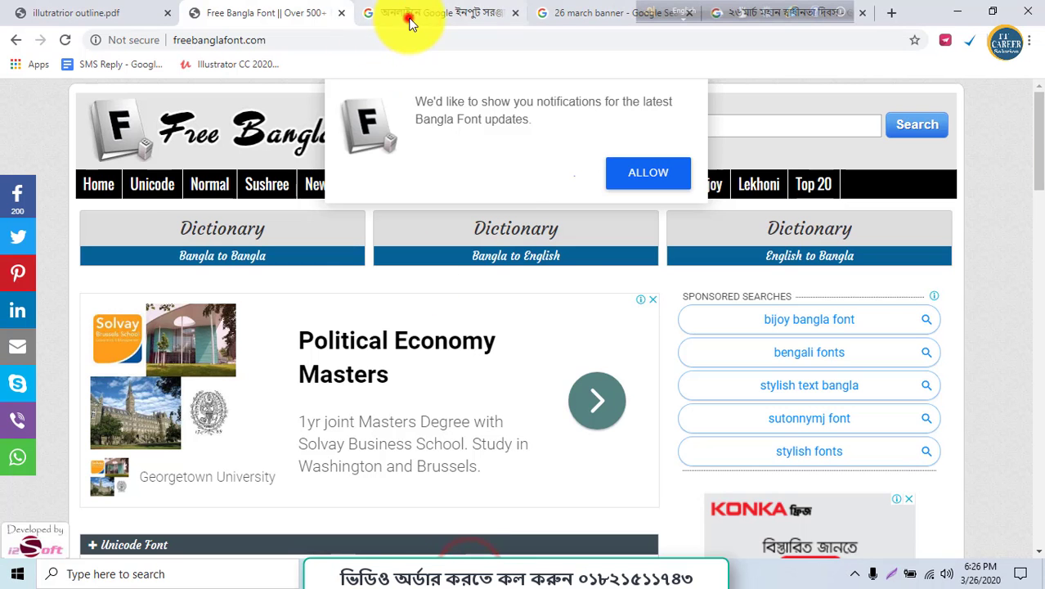
left_click(563, 12)
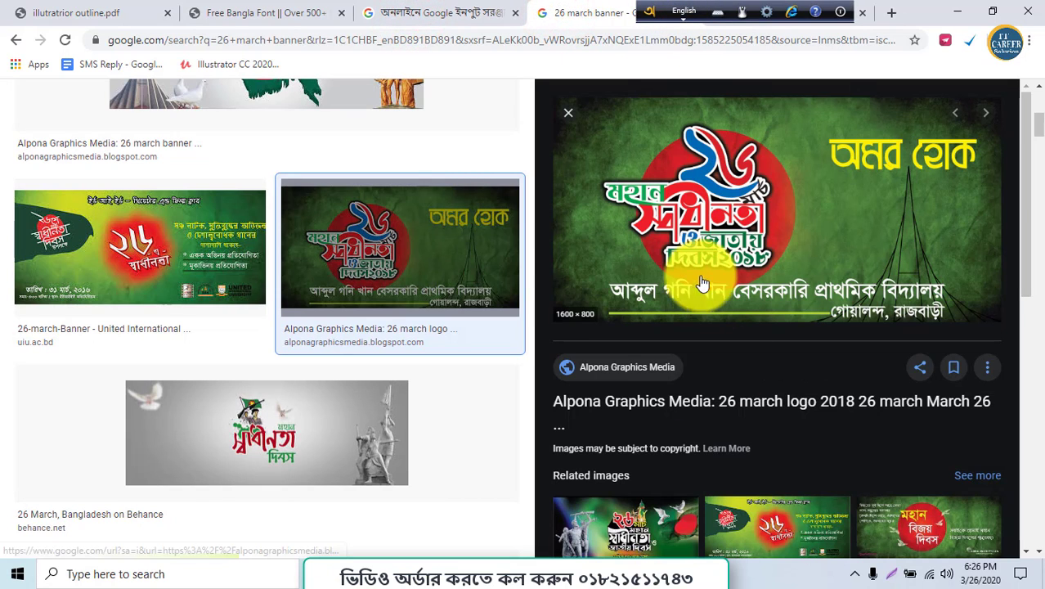
left_click(566, 373)
scroll(455, 310, "up", 2)
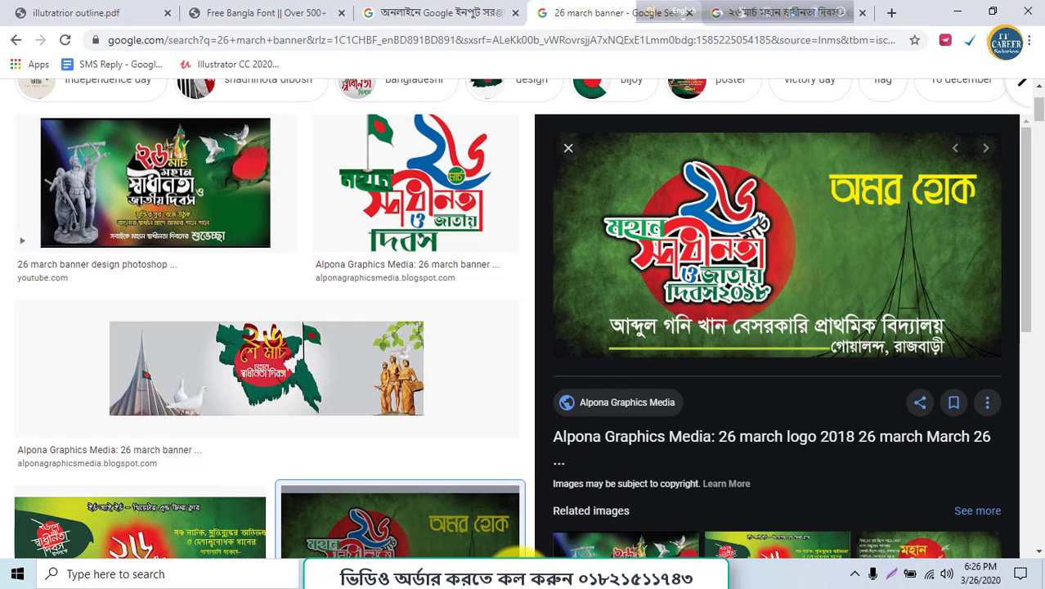
left_click(521, 571)
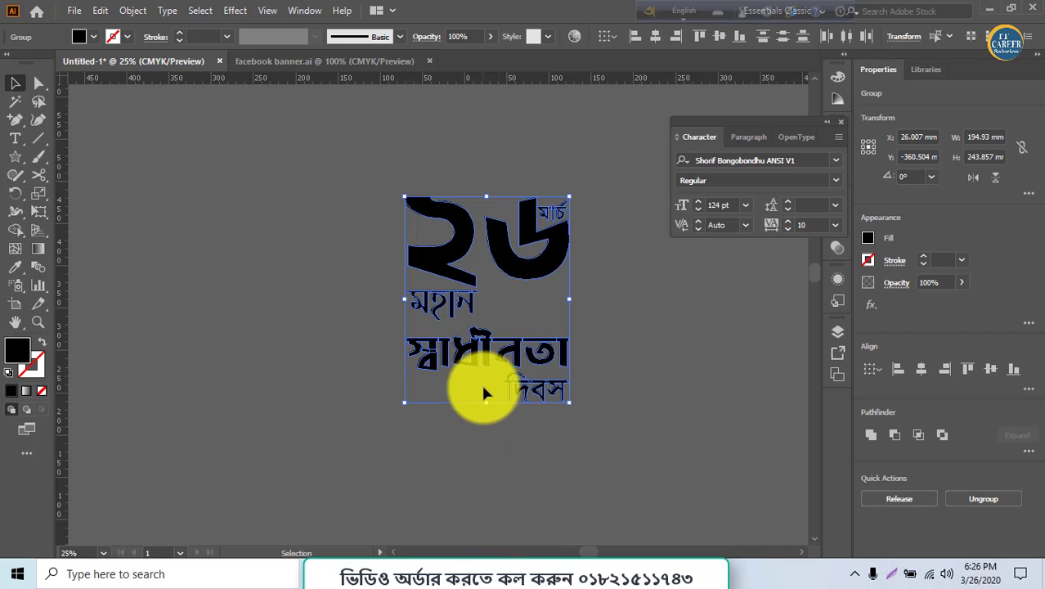
- Fill the outlined ২৬ with a bright crimson red
left_click(342, 411)
left_click(449, 263)
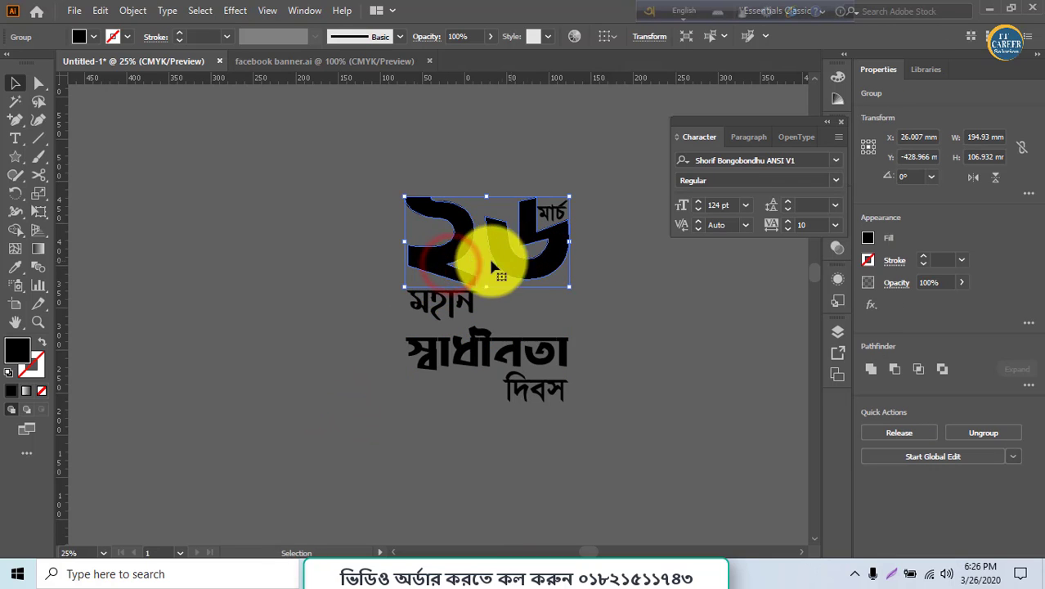
left_click(17, 350)
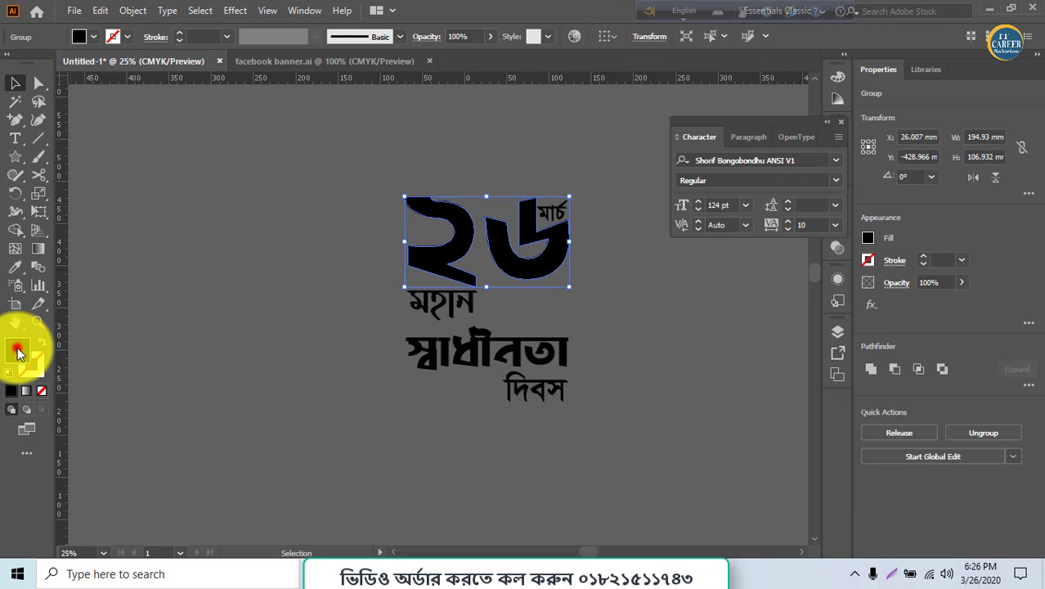
left_click(18, 350)
left_click_drag(445, 284, 531, 175)
left_click(679, 188)
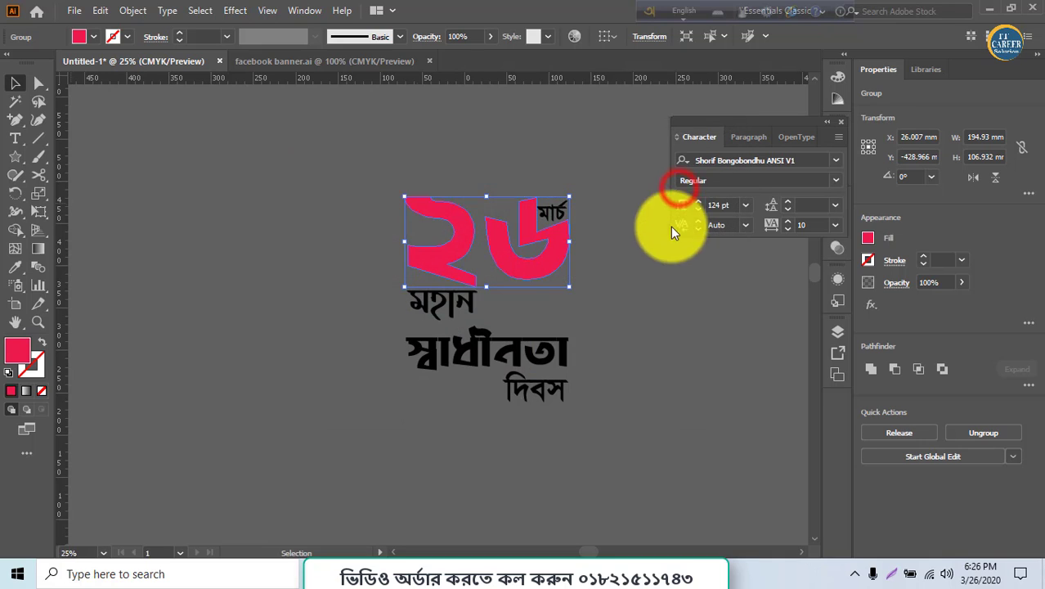
left_click(618, 366)
- Fill the outlined মহান, স্বাধীনতা and দিবস with white (FFFFFF)
left_click(444, 305)
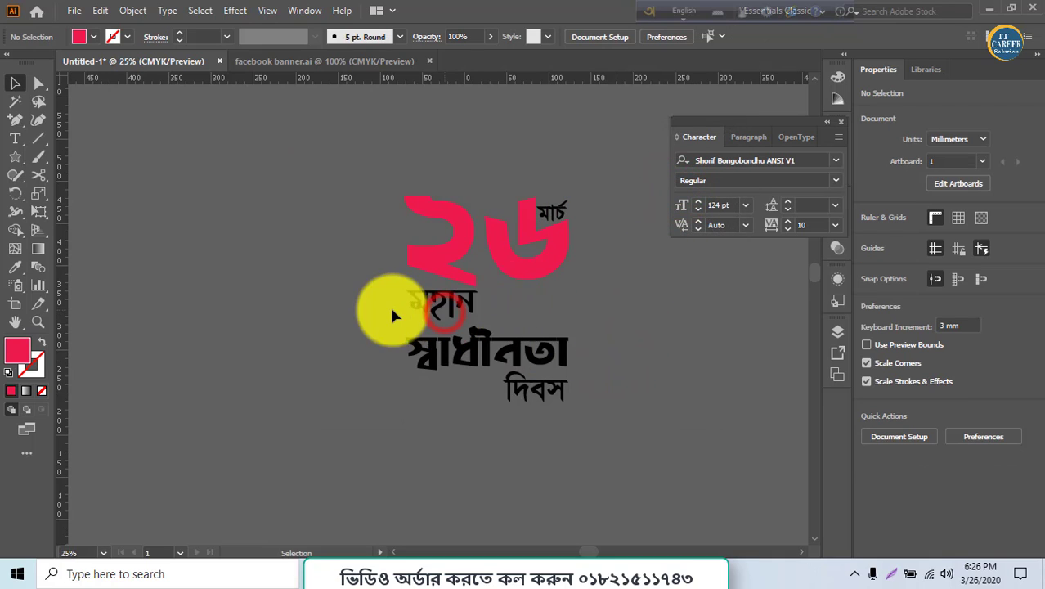
left_click_drag(514, 391, 570, 398)
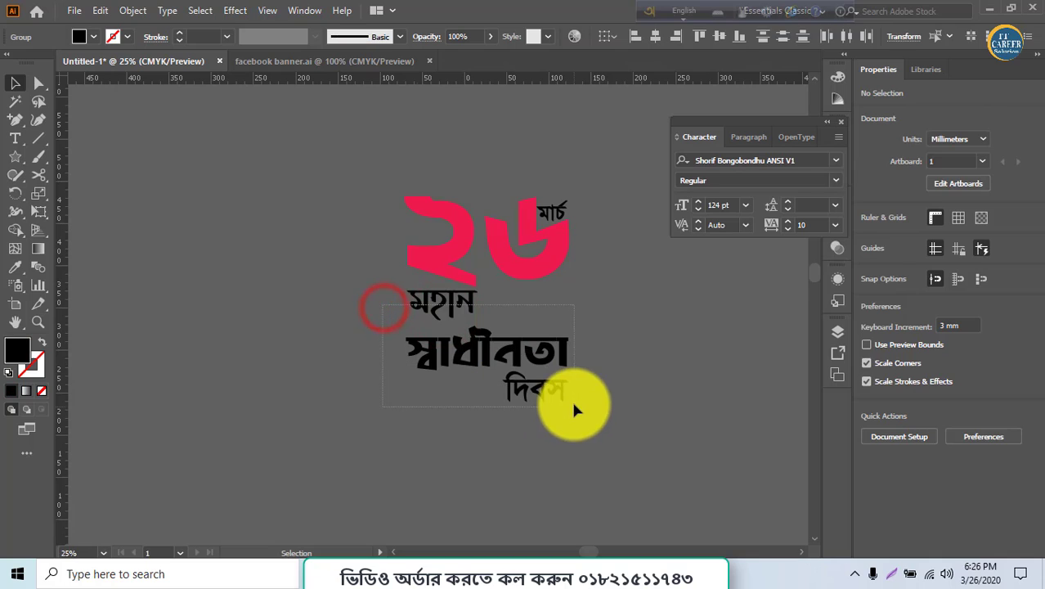
double_click(12, 353)
left_click_drag(351, 283, 317, 181)
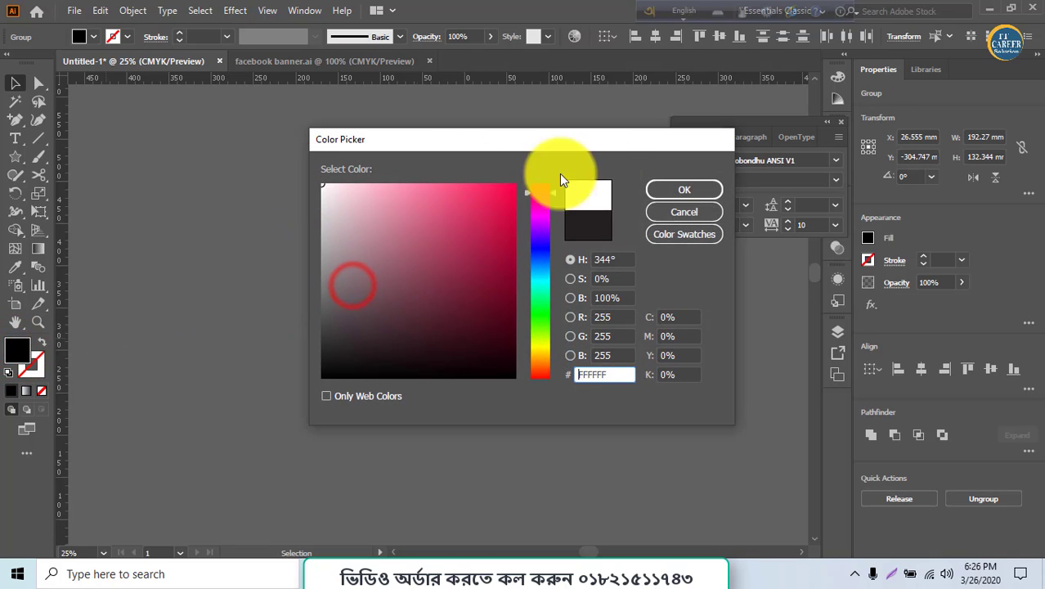
left_click(666, 189)
- Apply the white fill of স্বাধীনতা to মার্চ with the Eyedropper
left_click(549, 213)
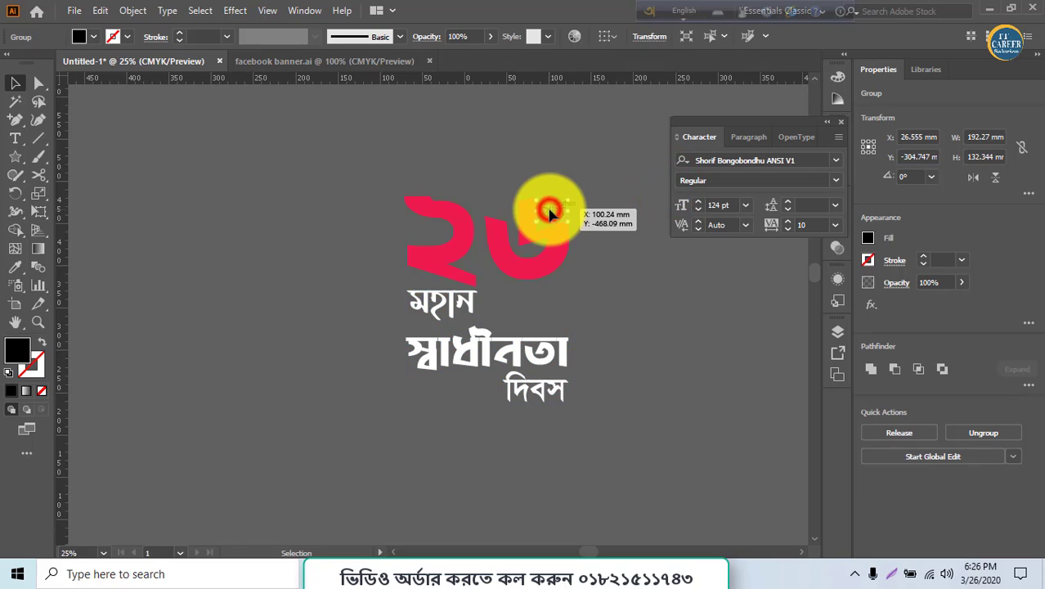
left_click(20, 268)
left_click(417, 349)
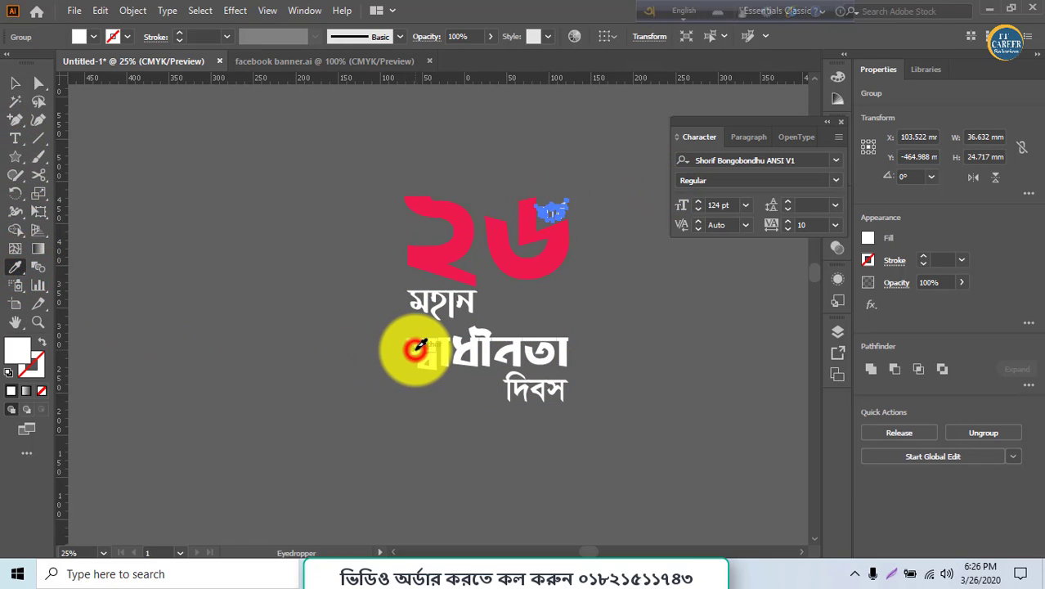
- Draw a white circle about 475 mm in diameter and move it over the text design
left_click(15, 157)
left_click(80, 193)
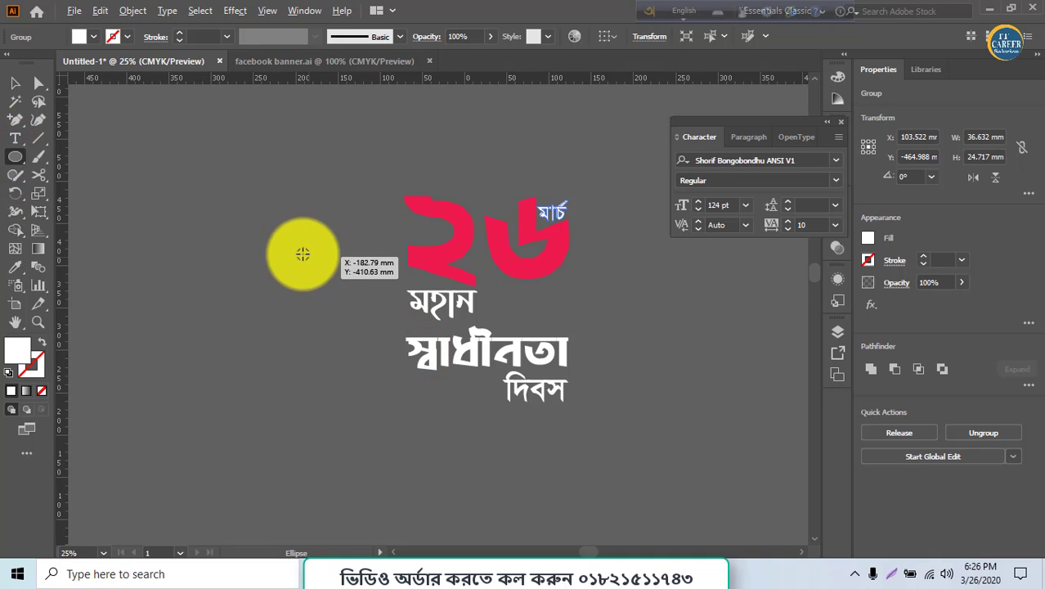
mouse_move(304, 252)
left_mouse_down()
mouse_move(443, 436)
mouse_move(505, 454)
left_mouse_up()
left_click(14, 83)
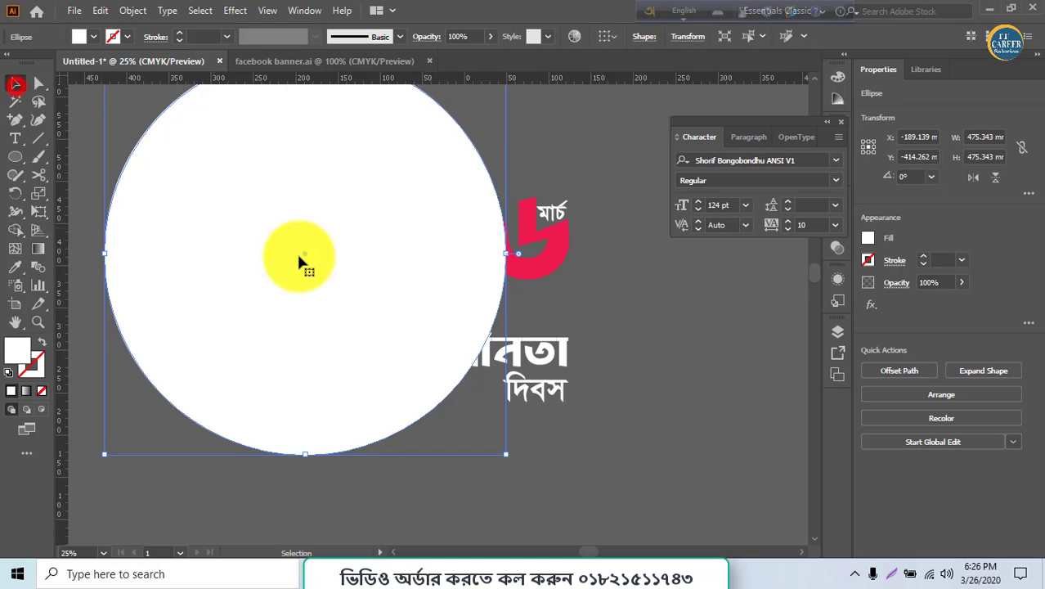
left_click_drag(296, 251, 458, 321)
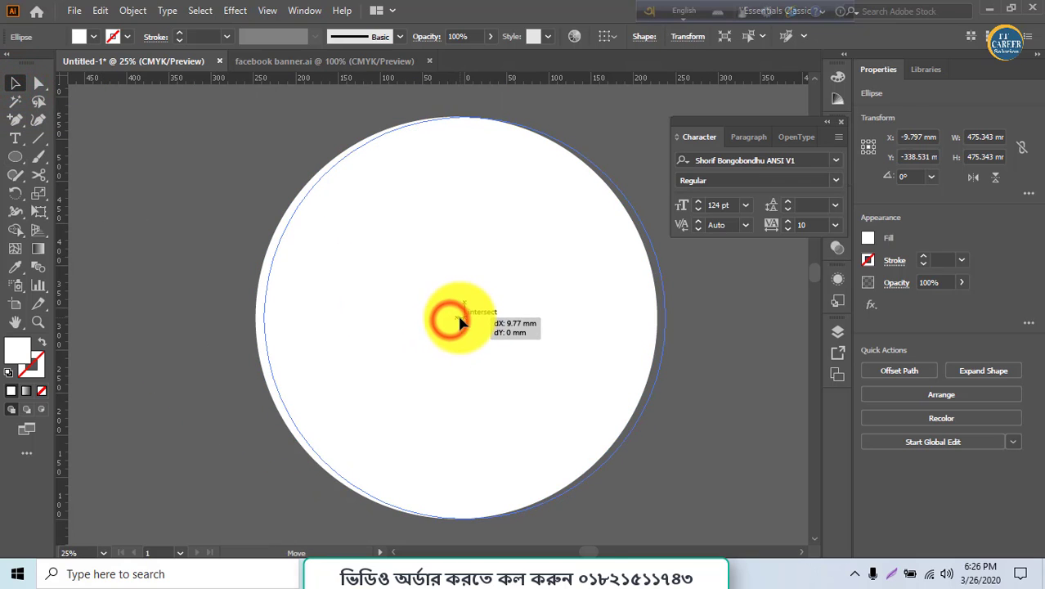
- Send the circle to the back behind the text and fill it with the crimson sampled from ২৬
right_click(456, 320)
mouse_move(509, 479)
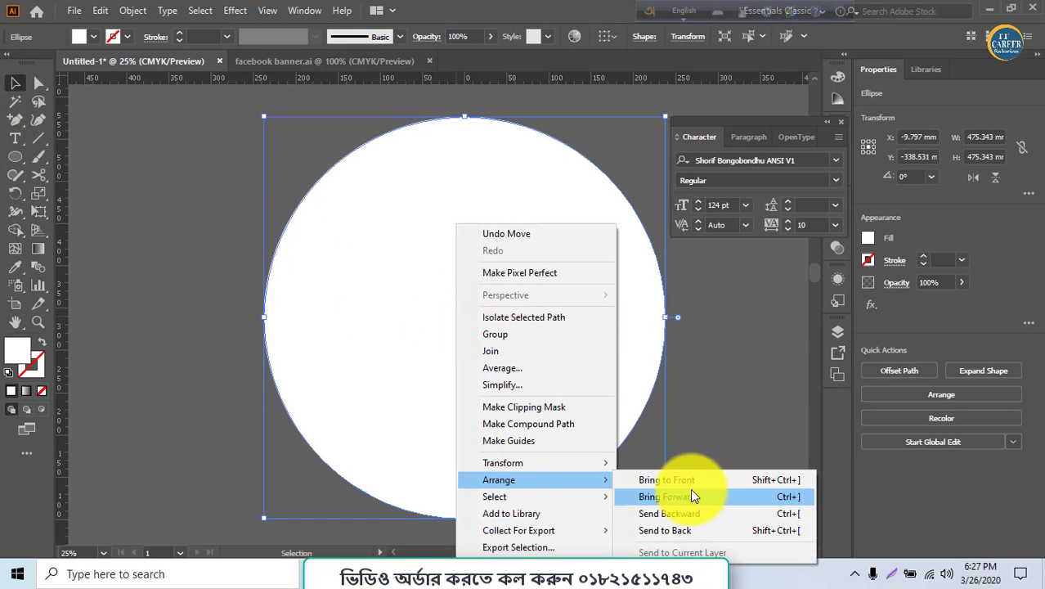
left_click(670, 527)
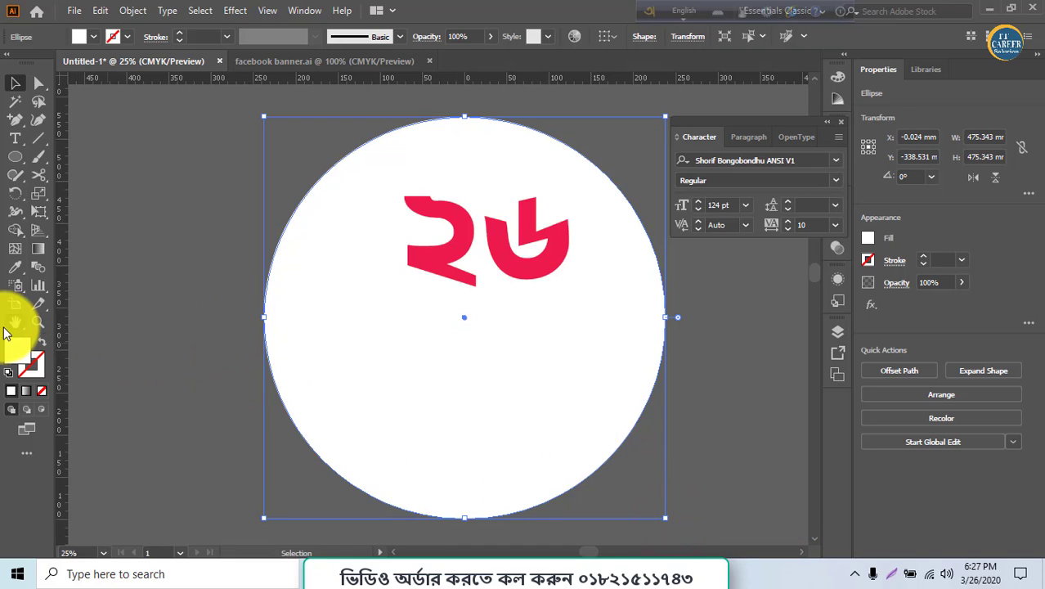
left_click(9, 270)
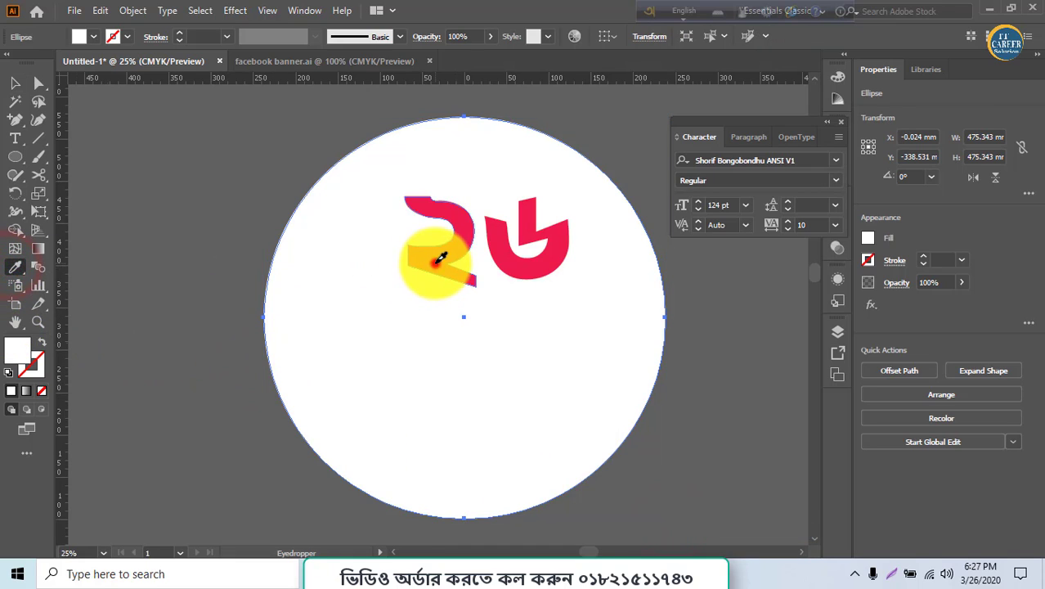
left_click(431, 255)
left_click(11, 82)
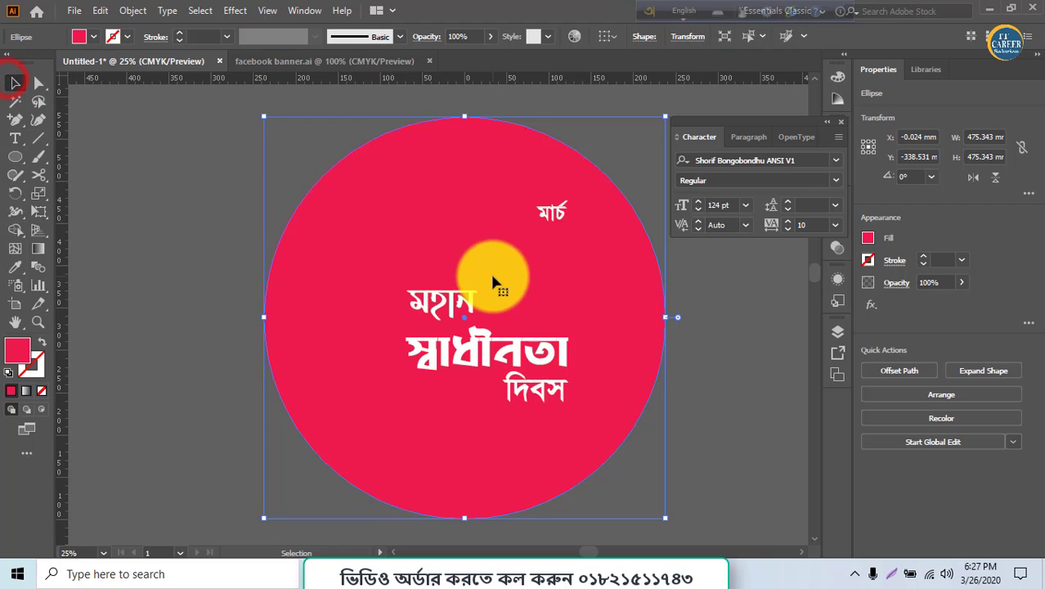
- Fill the ২৬ numerals with the white sampled from স্বাধীনতা using the Eyedropper
left_click(460, 269)
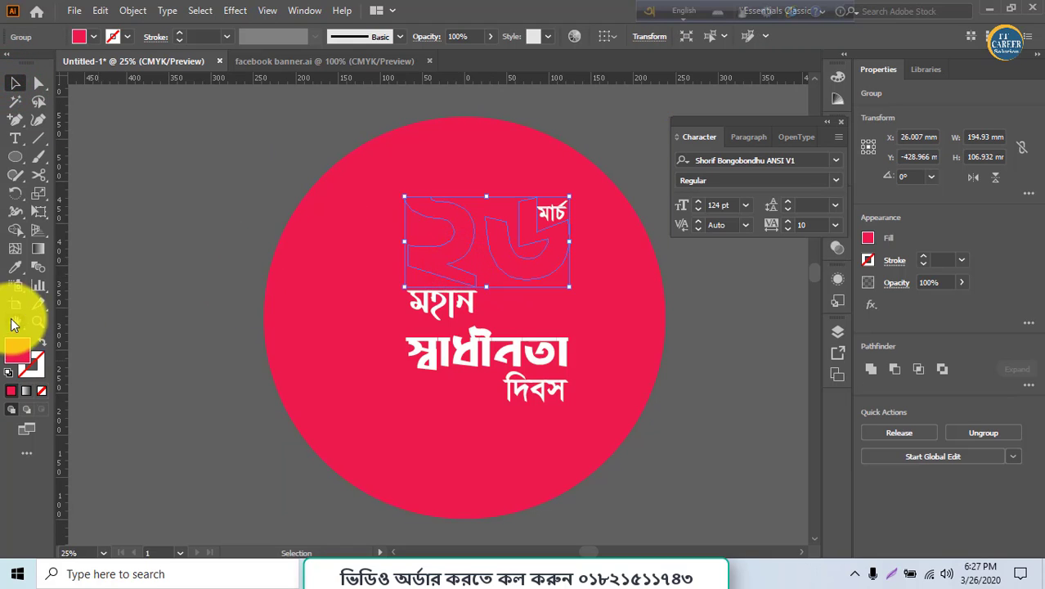
left_click(14, 267)
left_click(396, 436)
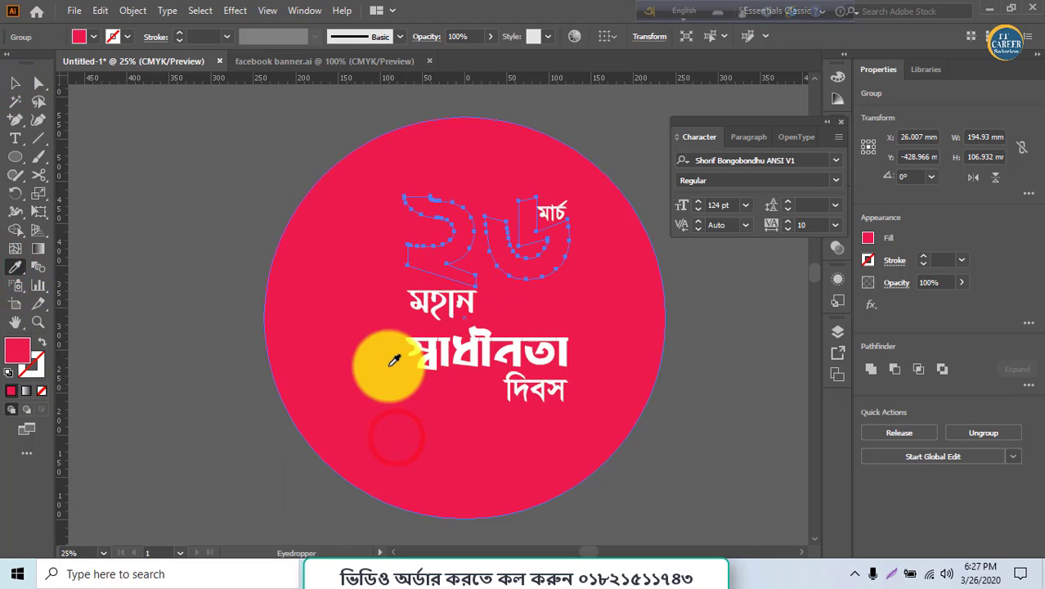
left_click(130, 328)
left_click(422, 342)
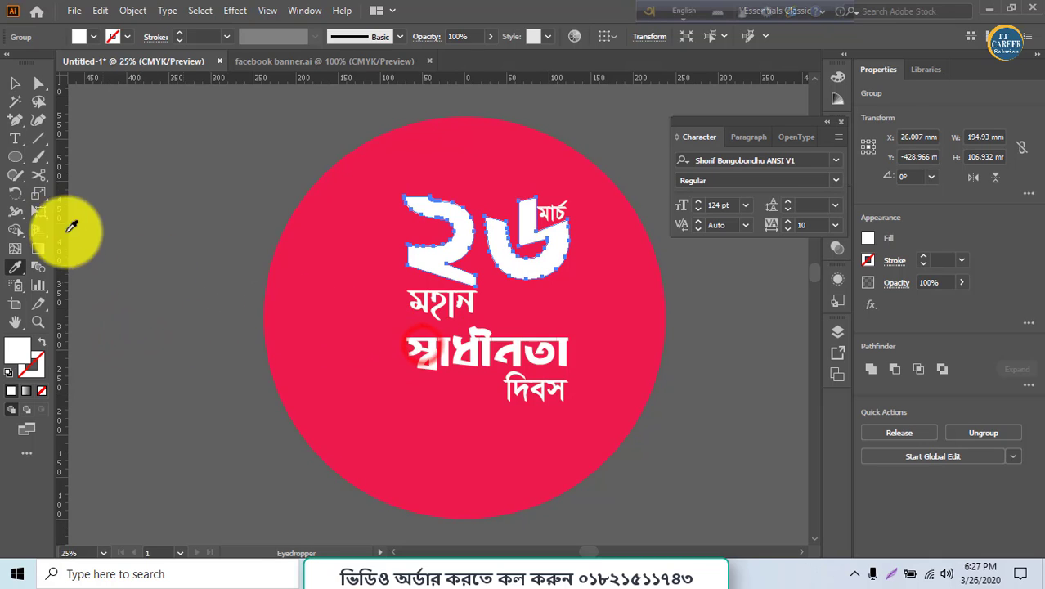
left_click(23, 84)
left_click(23, 83)
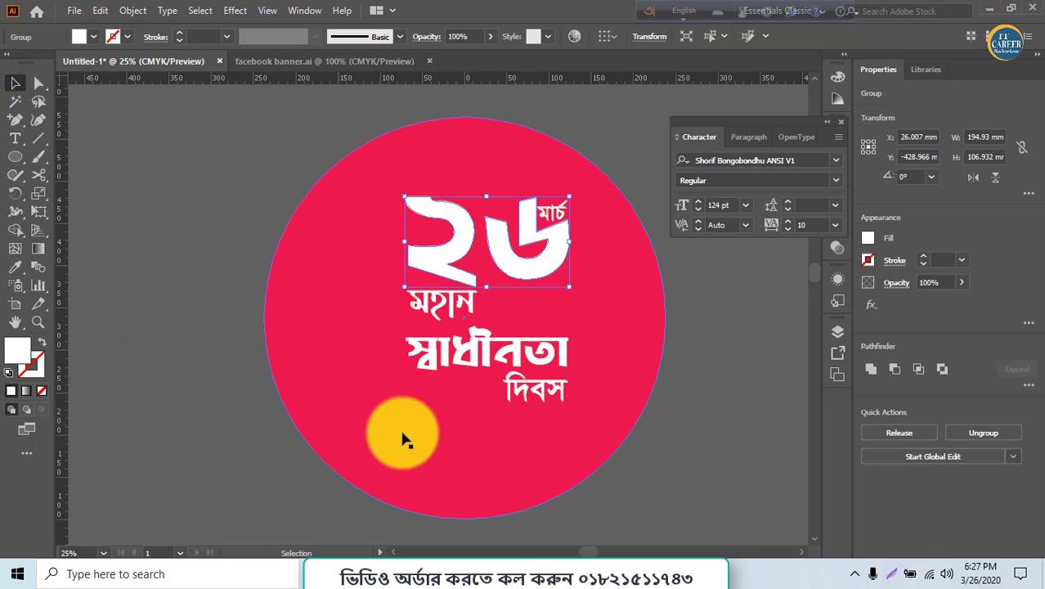
- Switch to Chrome and search Google for "bangladesh national flag vector" in the Free Bangla Font page's browser tab
left_click(475, 565)
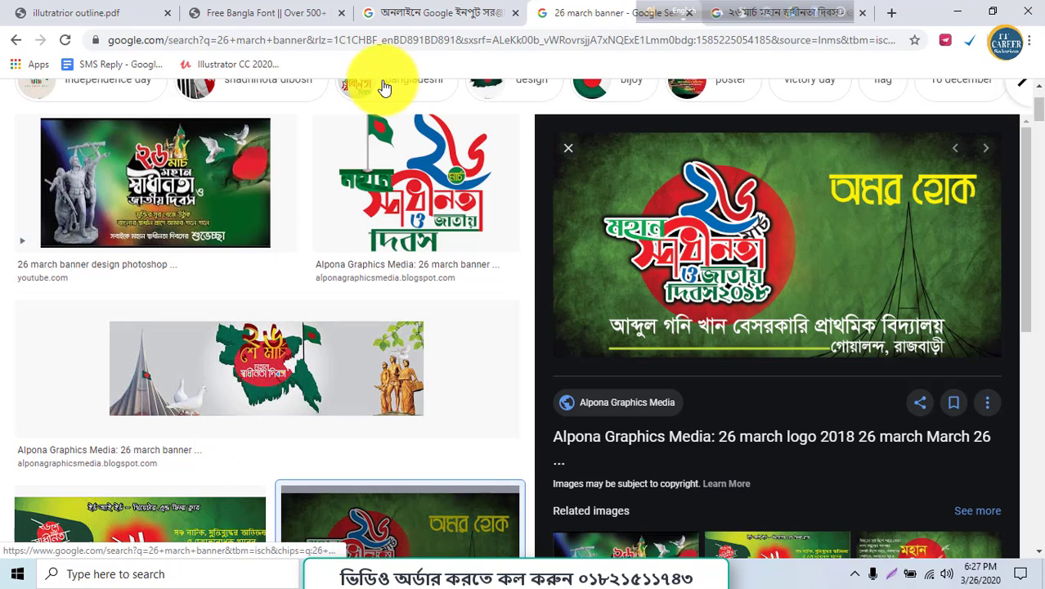
left_click(299, 25)
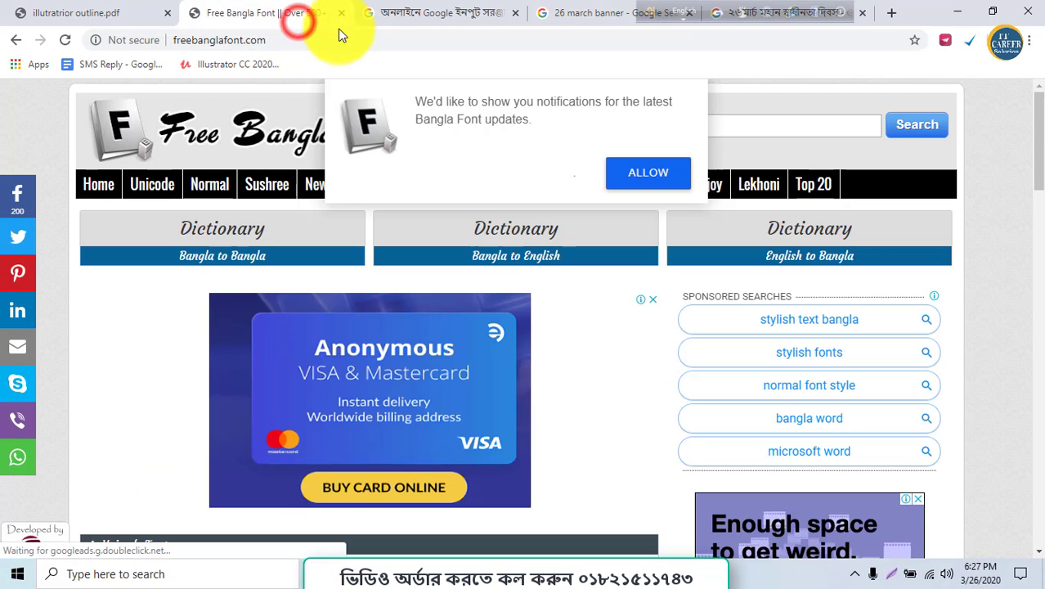
left_click(333, 38)
type("ss")
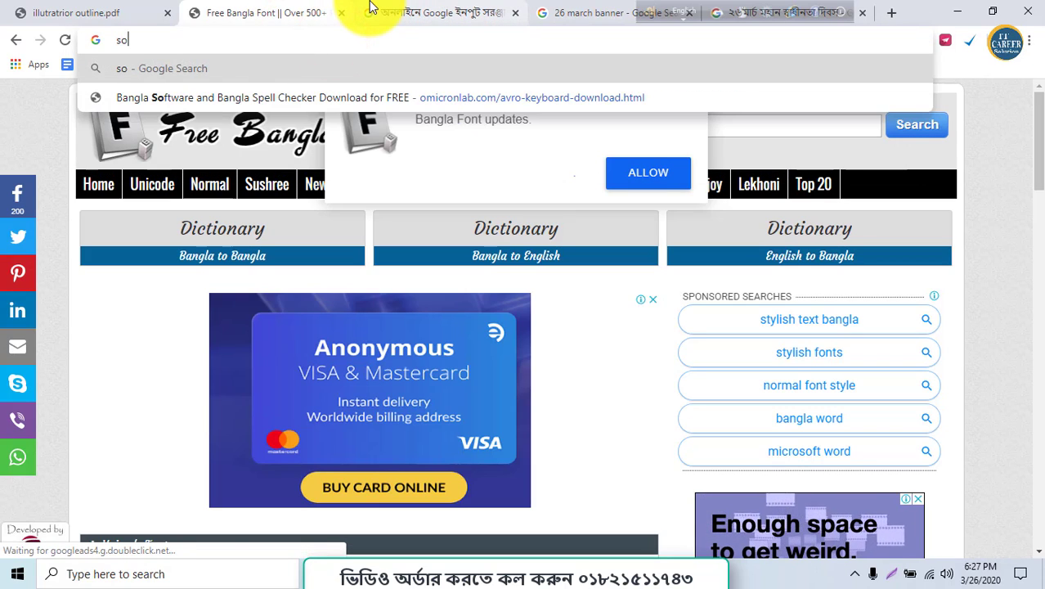
key("BackSpace")
key("BackSpace")
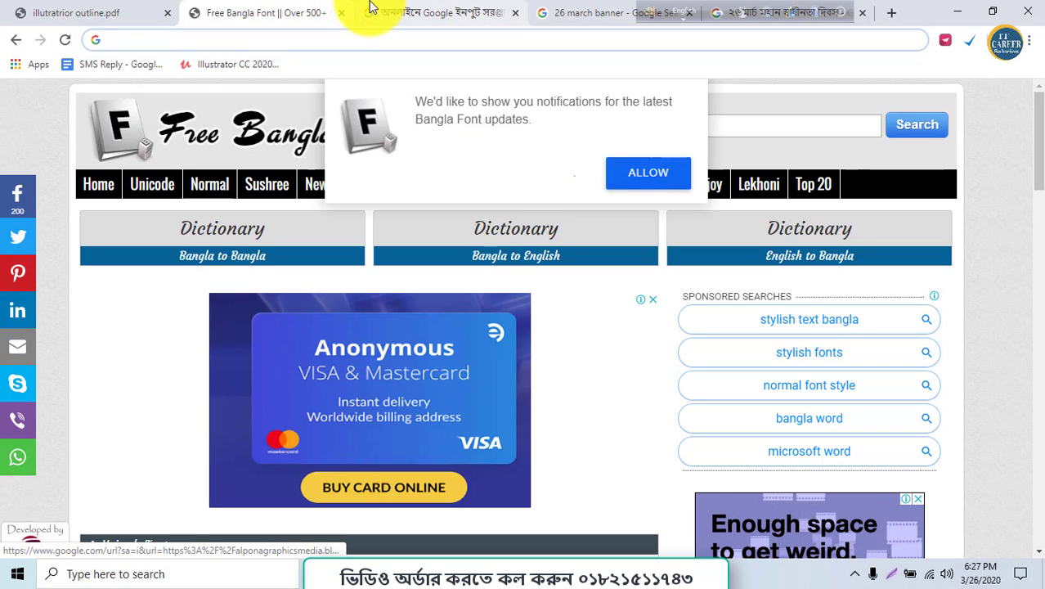
type("n")
key("BackSpace")
key("BackSpace")
type("bangaldesh")
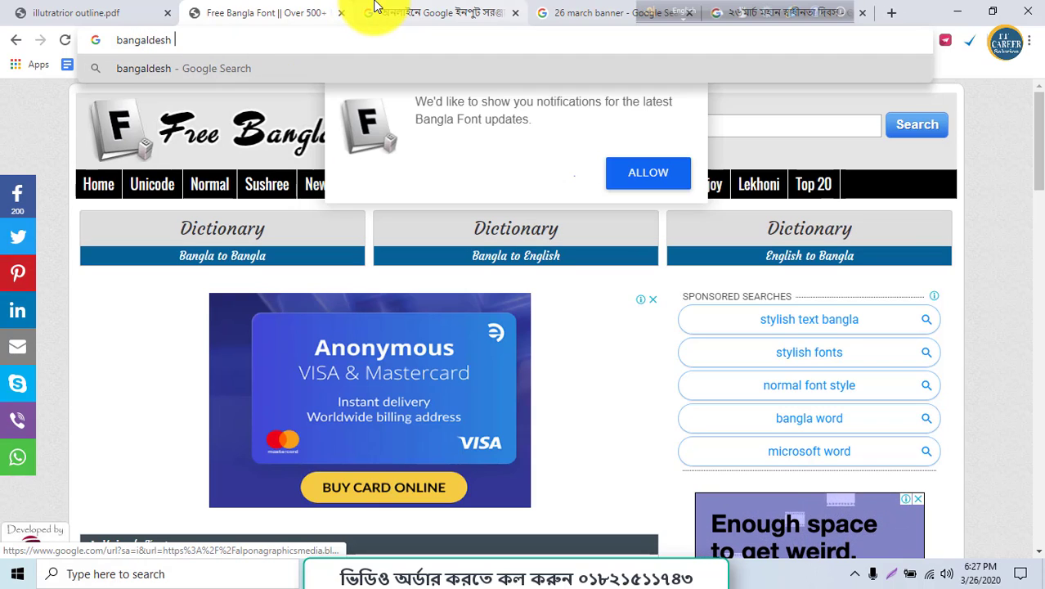
type(" nation al")
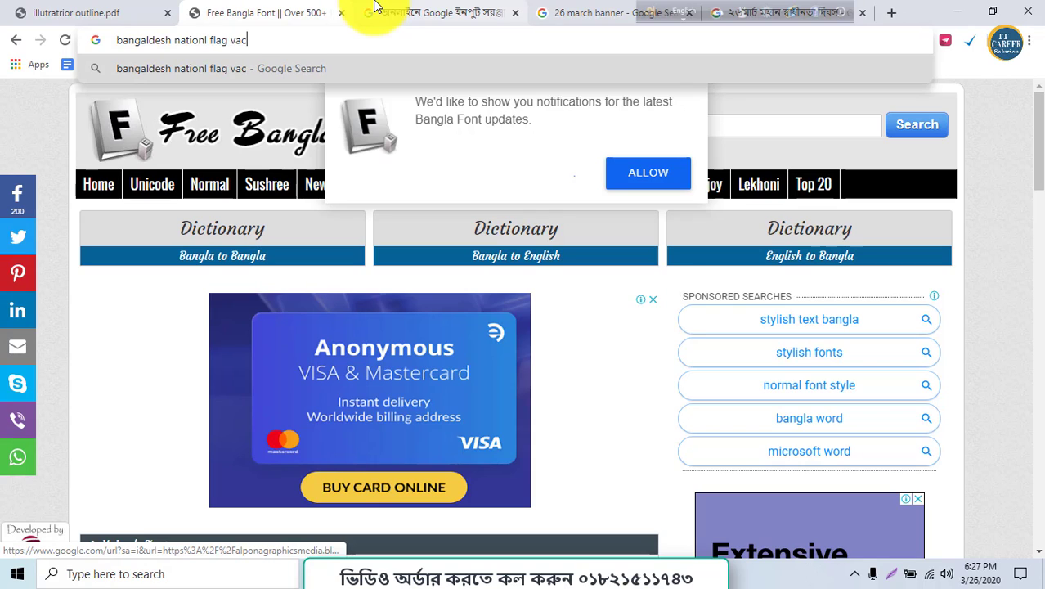
type(" flag vactor")
key("Return")
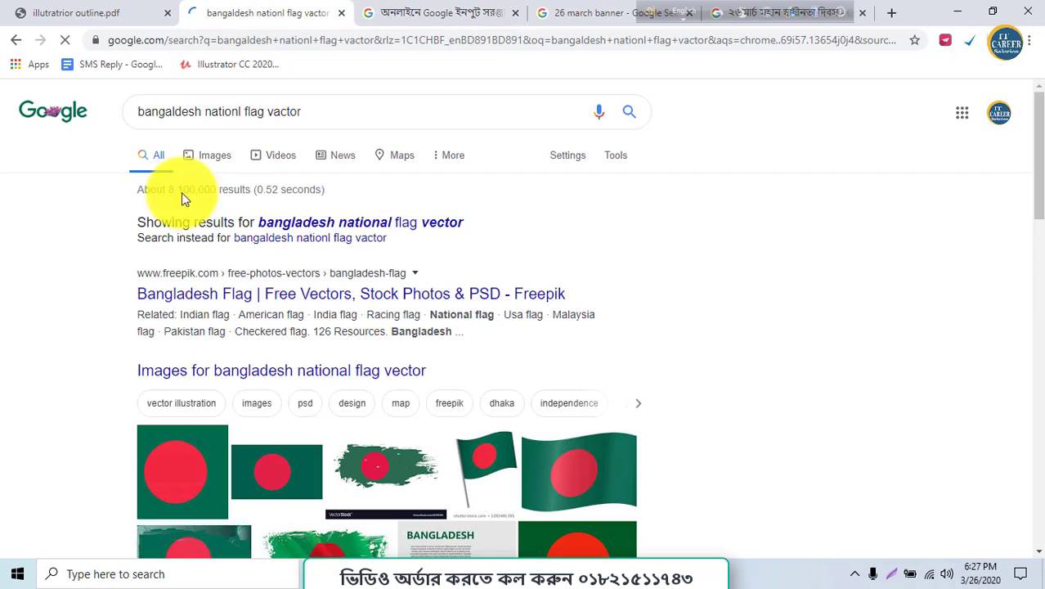
left_click(328, 230)
- Look through the flag search results and open Freepik's Bangladesh Flag result in a new browser tab
scroll(326, 245, "down", 2)
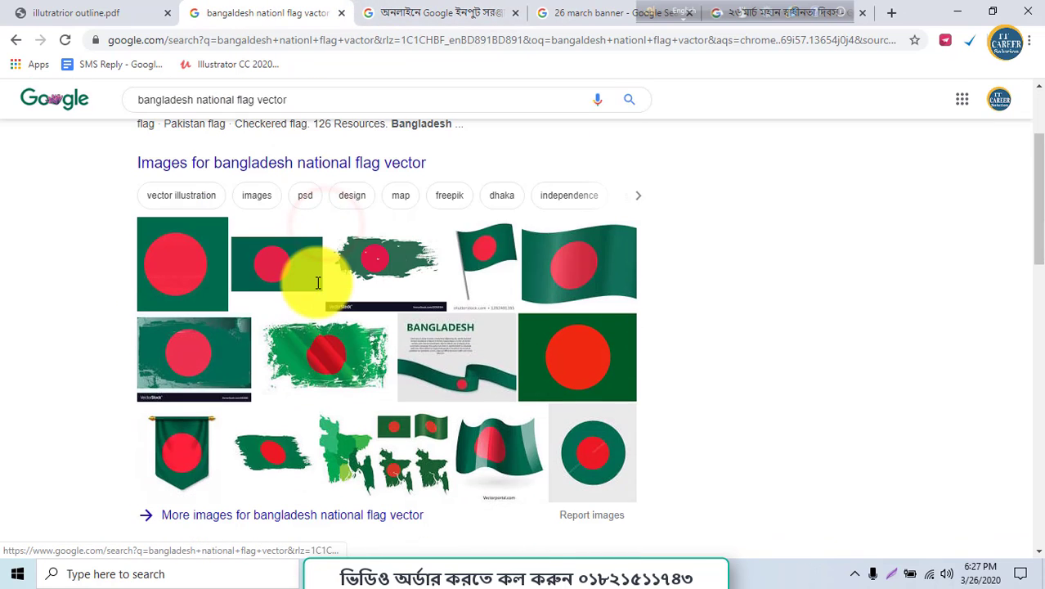
scroll(319, 287, "down", 3)
scroll(302, 270, "up", 5)
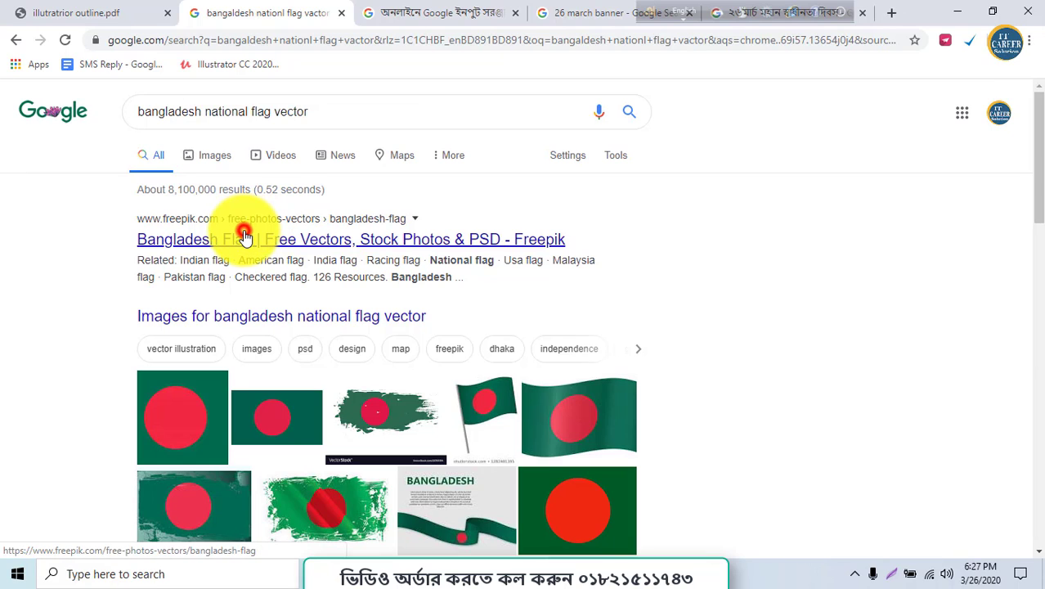
left_click(244, 237, "ctrl")
- Search Google for "shahid minar vector" in place of the flag query
triple_click(219, 111)
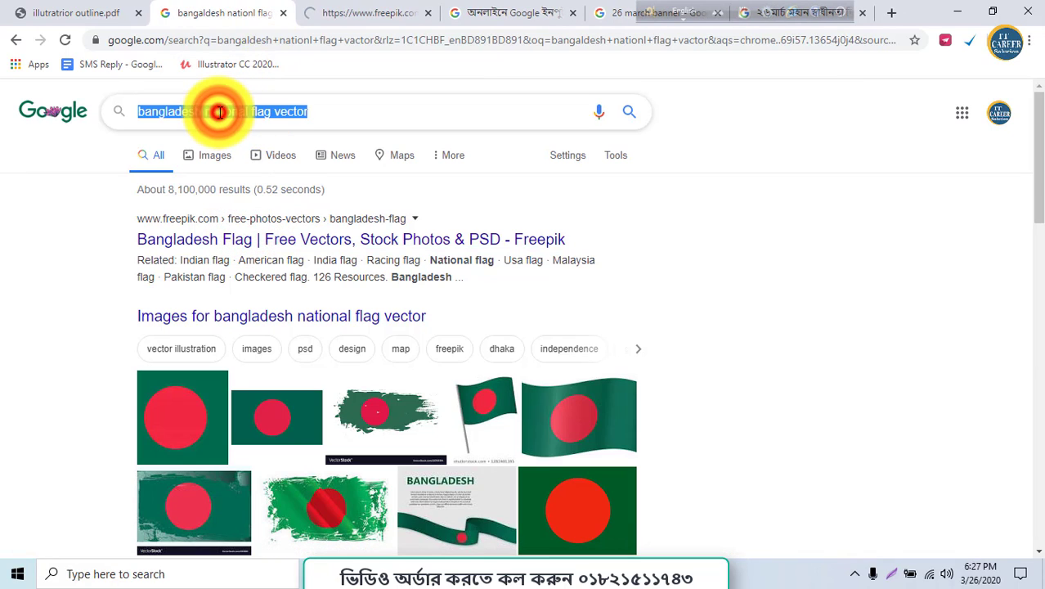
type("shid minar va")
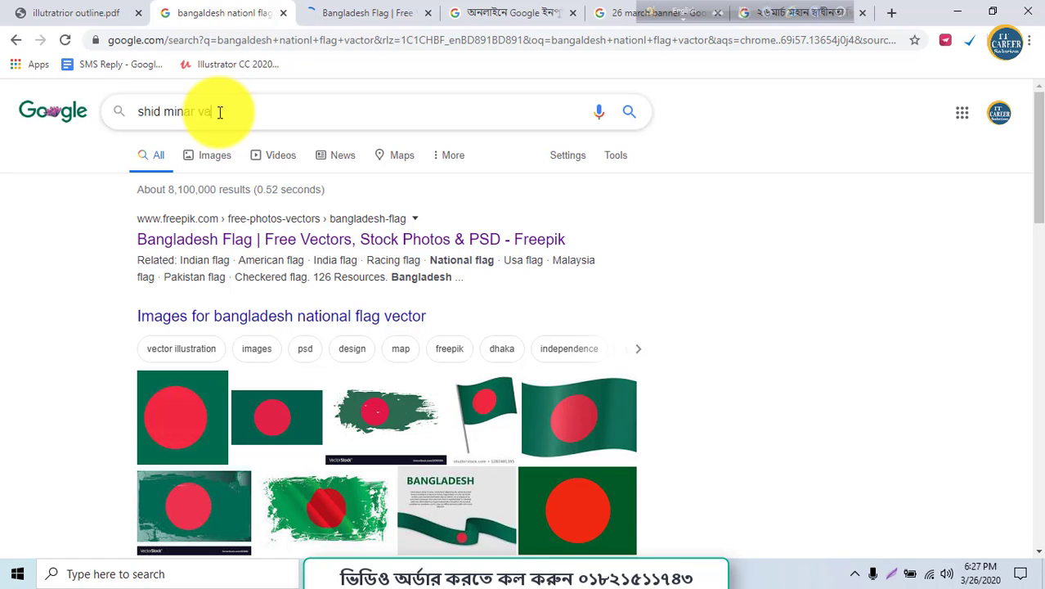
type("ctor")
key("Return")
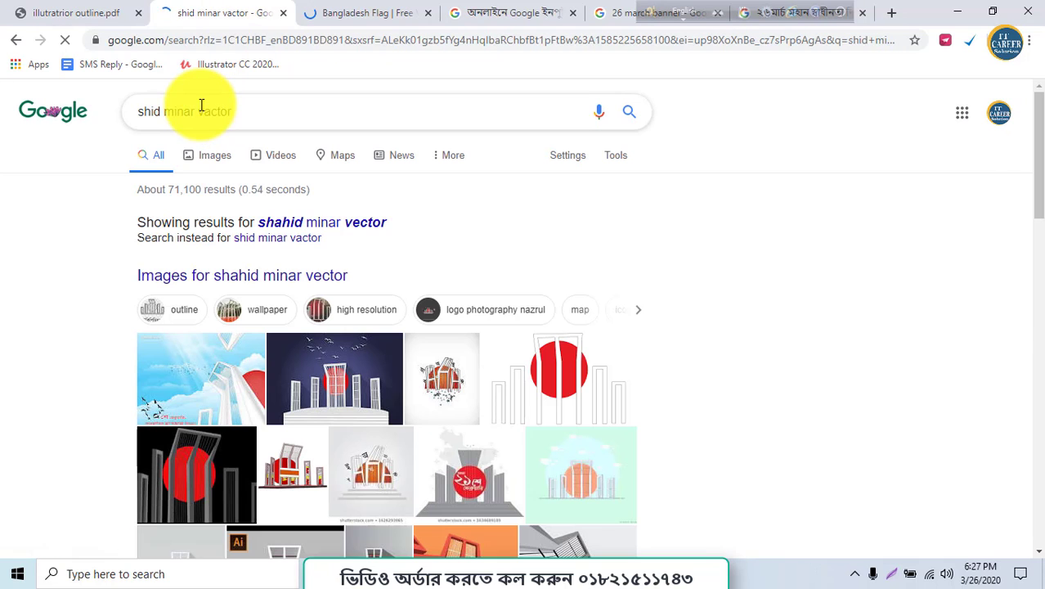
left_click(290, 231)
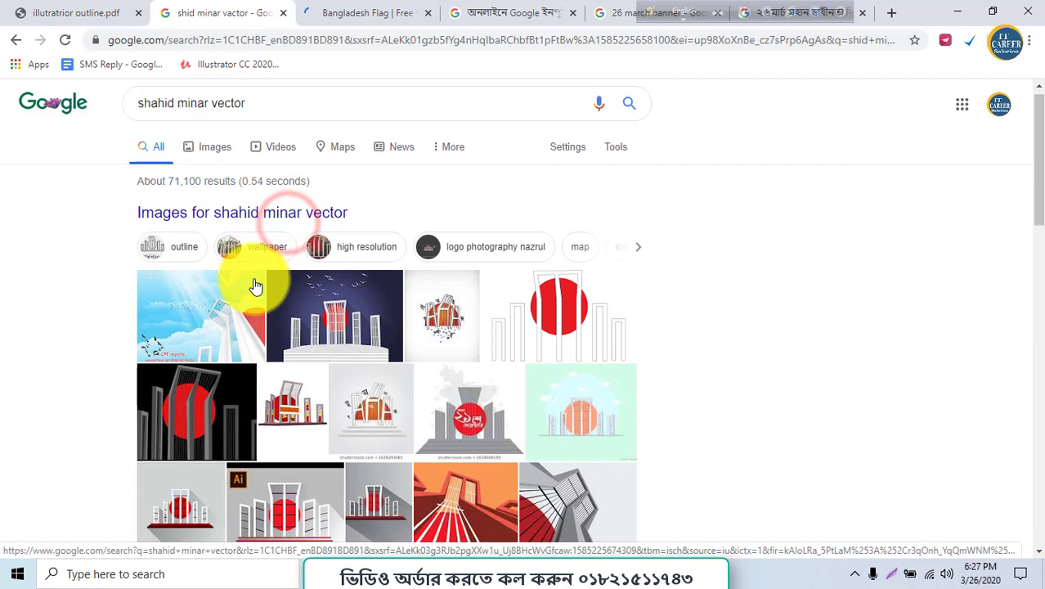
- Open the All-free-download result for Bangladesh shohid minar vectors in a new browser tab
scroll(252, 284, "down", 4)
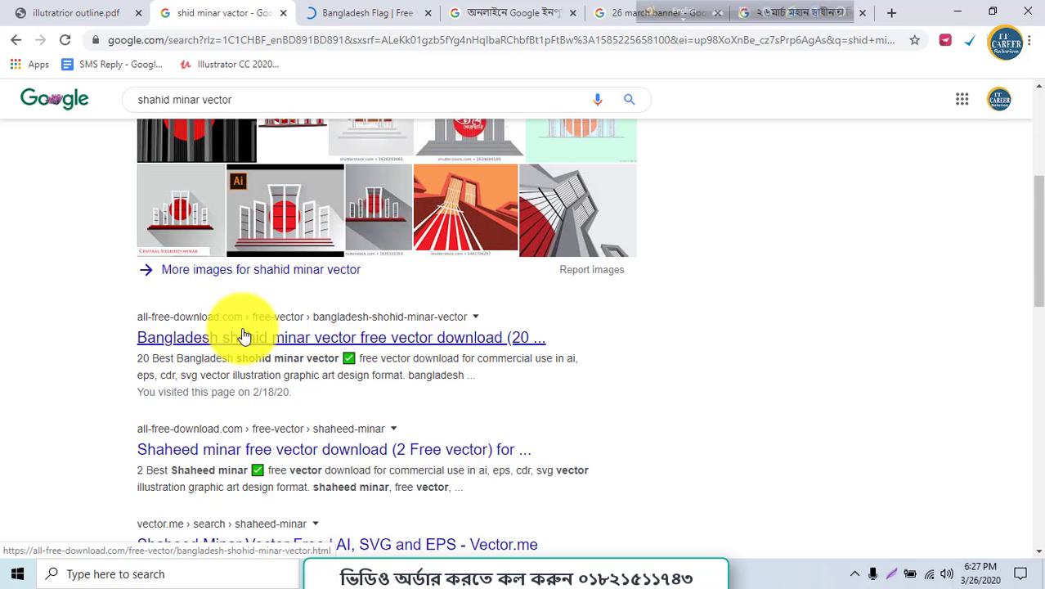
right_click(244, 335)
left_click(309, 345)
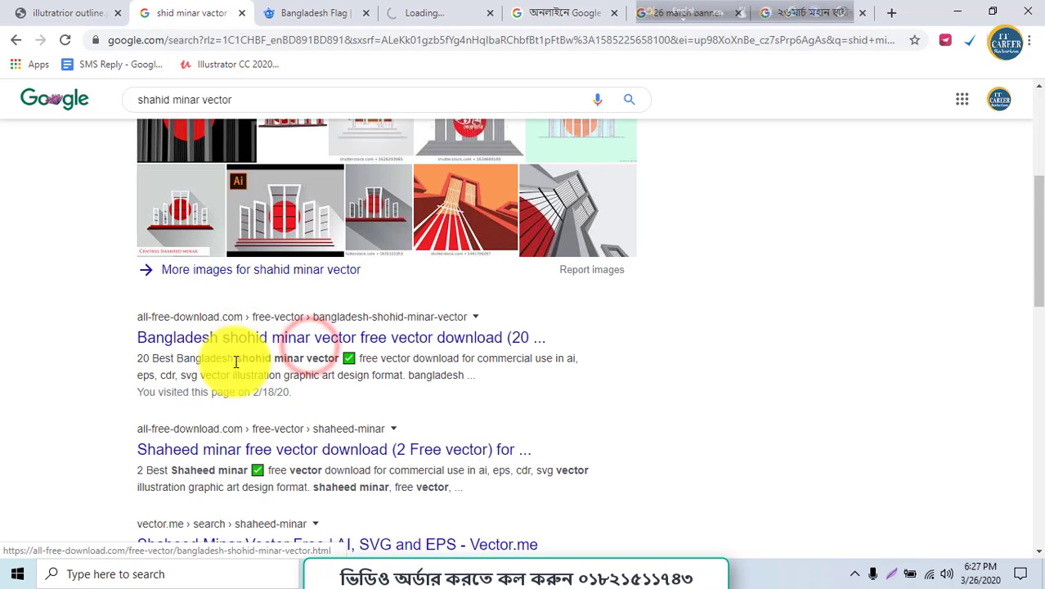
- Browse the Bangladesh flag resources on the Freepik page for usable artwork
left_click(370, 7)
scroll(373, 245, "down", 4)
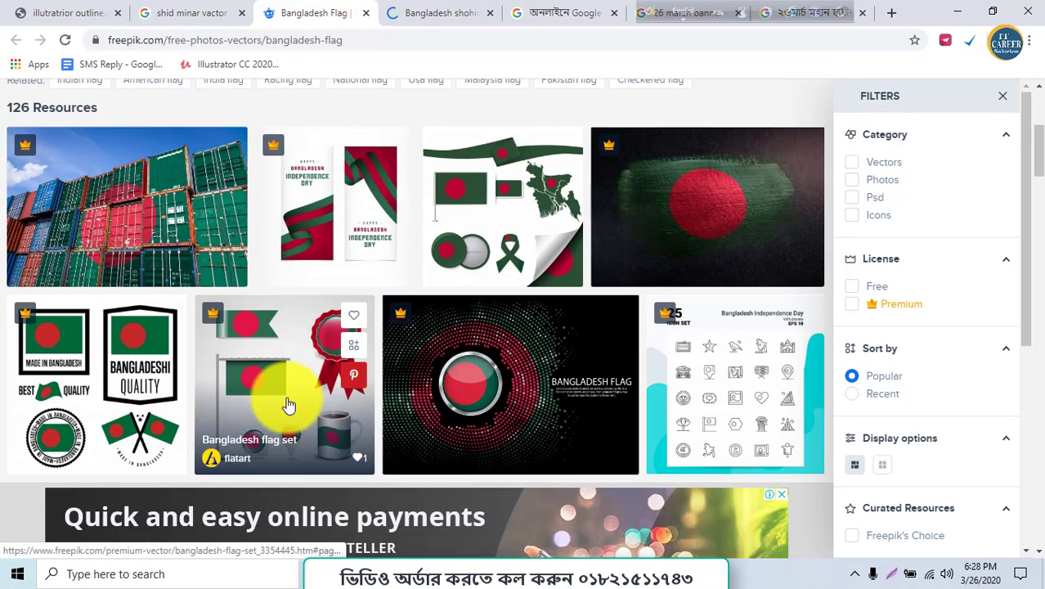
scroll(288, 404, "down", 6)
scroll(288, 404, "up", 5)
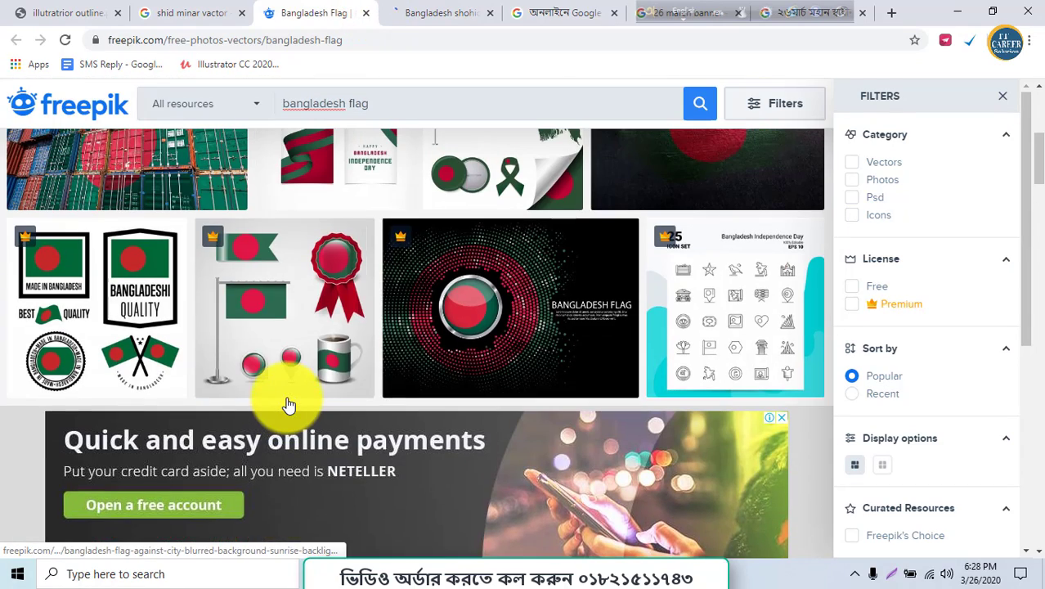
mouse_move(287, 405)
- Browse the All-free-download shohid minar results, download the Bangladesh flag free vector, and close the Shutterstock pop-up window
left_click(417, 12)
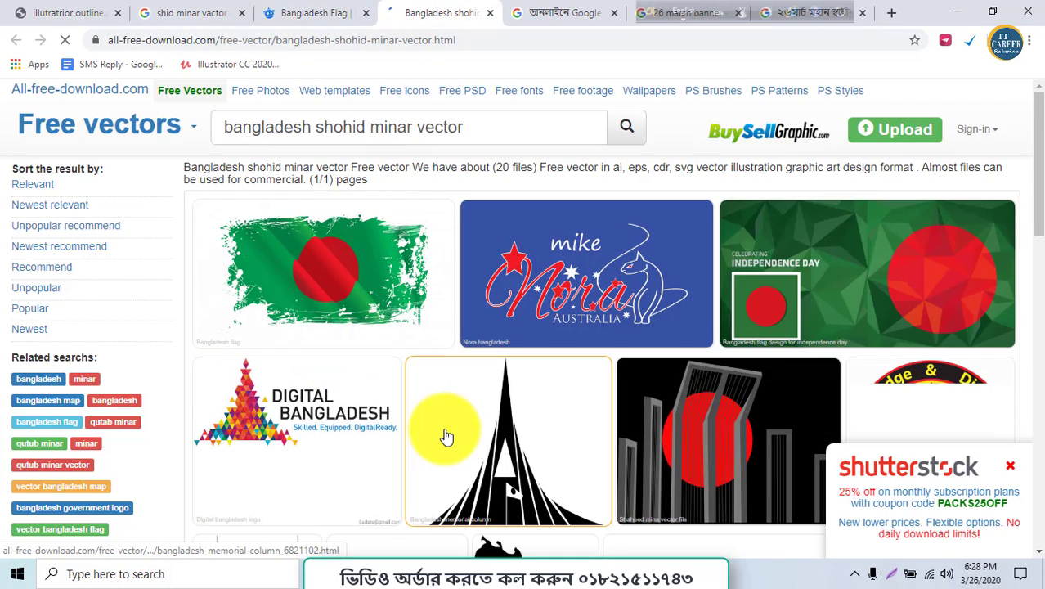
scroll(443, 434, "down", 2)
scroll(446, 437, "down", 1)
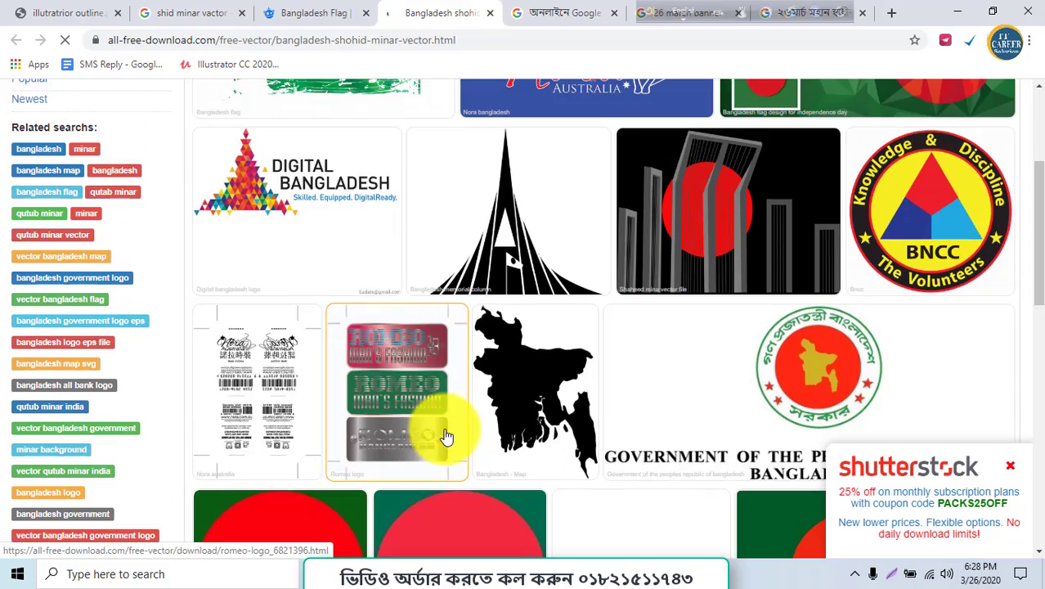
scroll(447, 437, "down", 3)
scroll(447, 436, "down", 5)
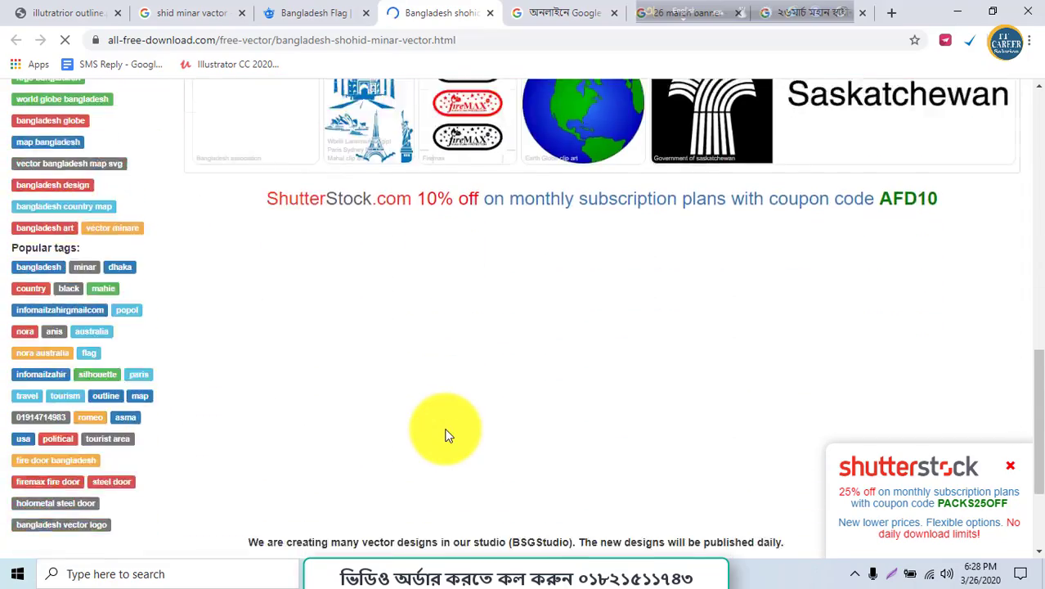
scroll(446, 437, "up", 9)
scroll(447, 437, "up", 2)
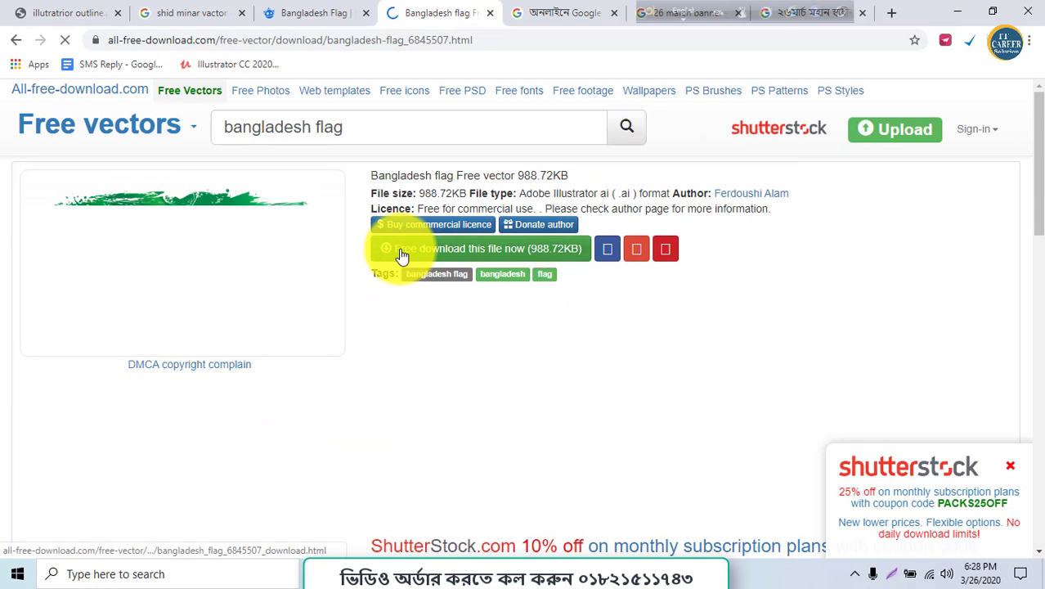
left_click(401, 253)
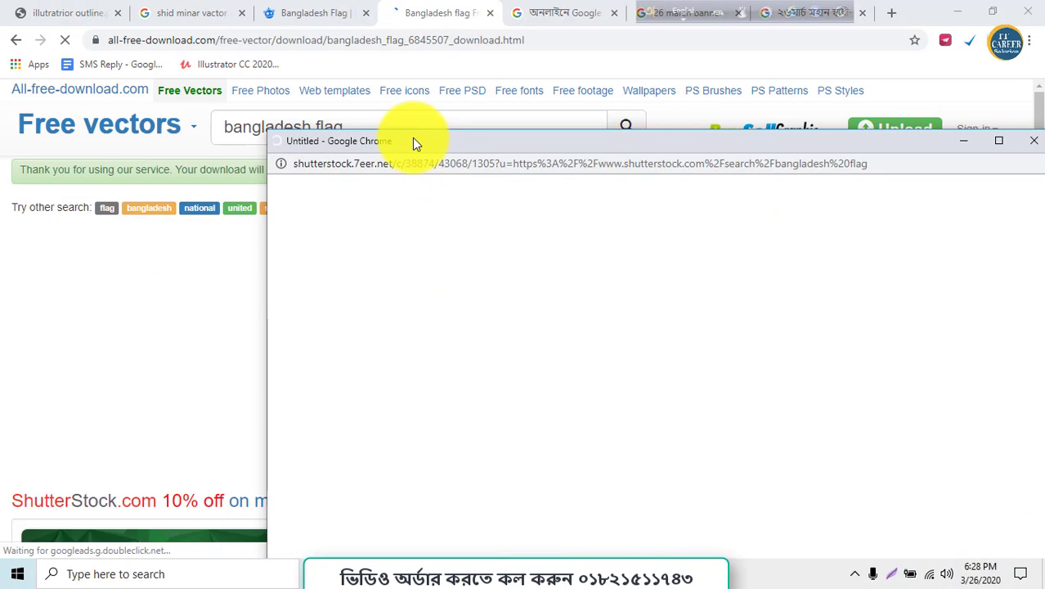
left_click_drag(412, 137, 239, 153)
left_click(892, 156)
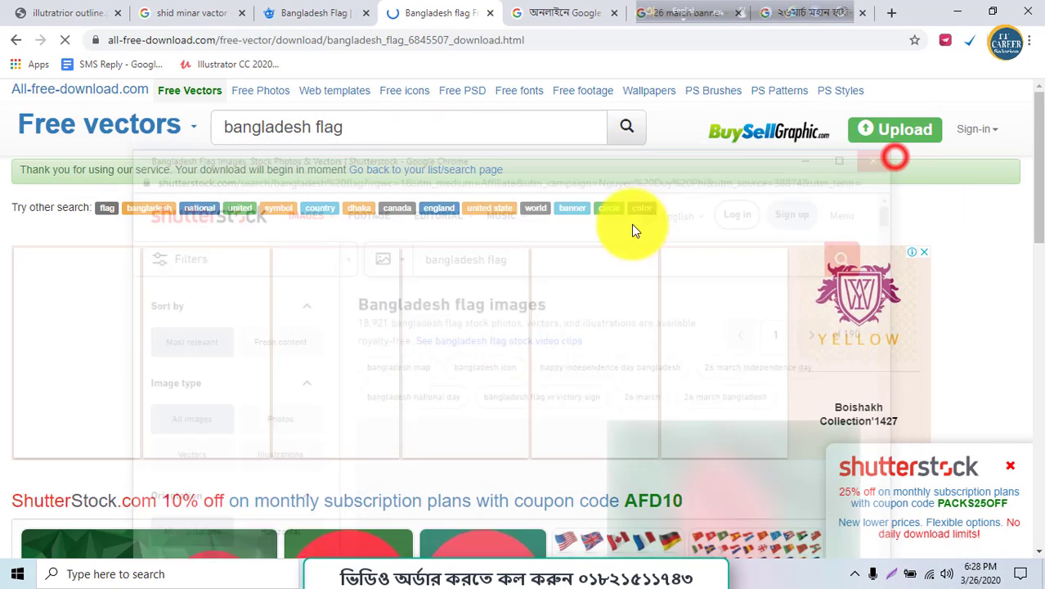
- Open the related Bangladesh flag design for independence day vector and start its free download
scroll(299, 490, "down", 2)
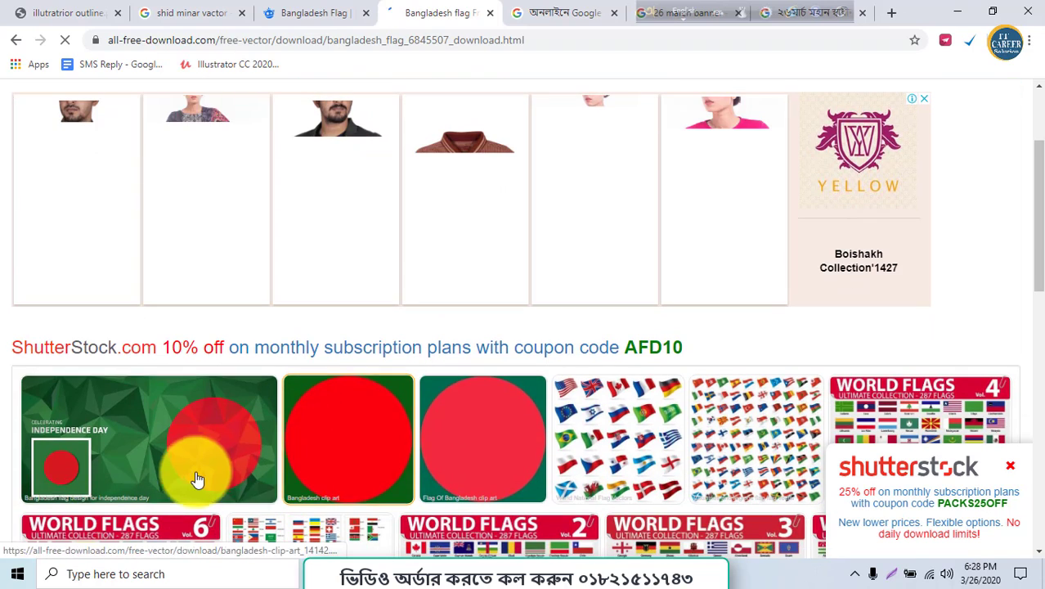
scroll(194, 479, "down", 1)
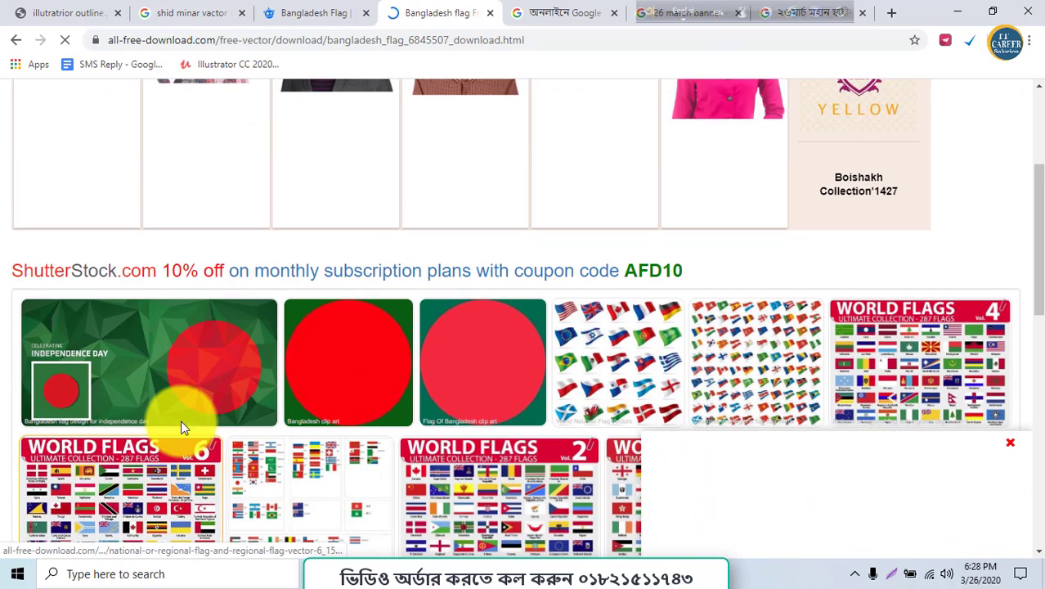
scroll(185, 422, "up", 2)
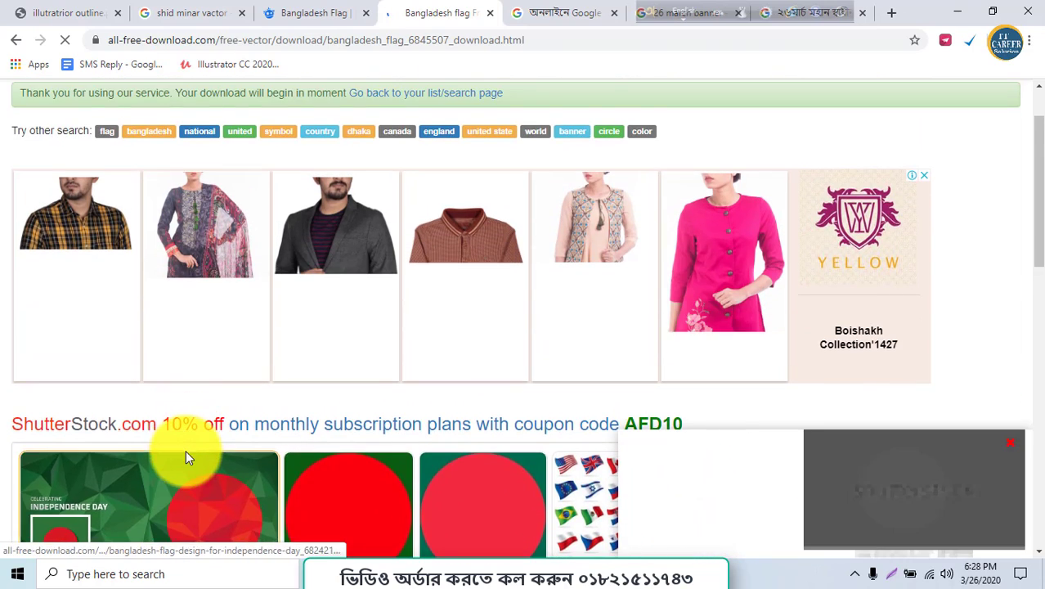
scroll(186, 456, "down", 1)
left_click(185, 459)
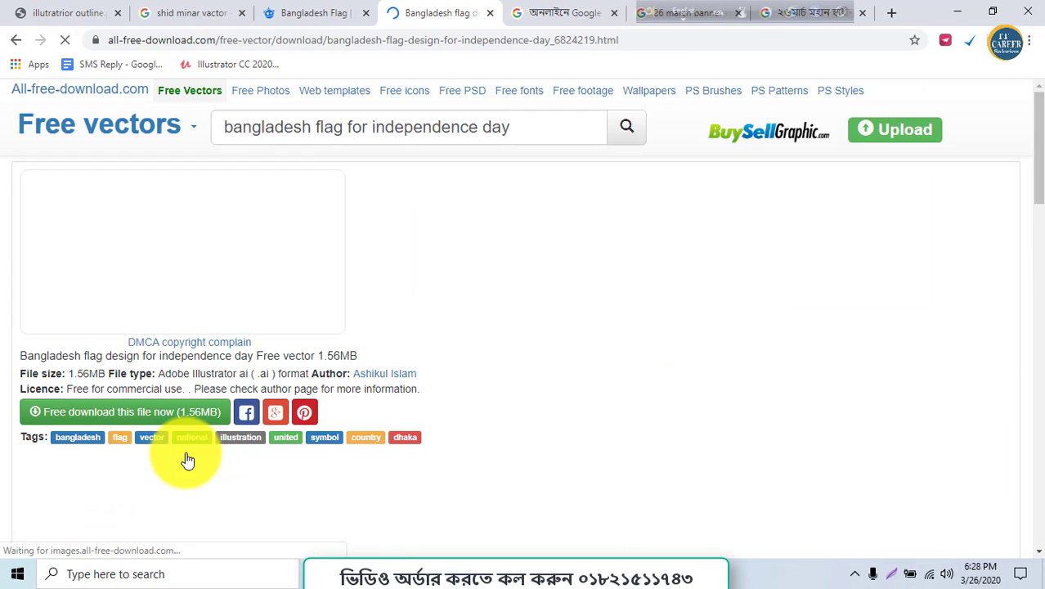
left_click(396, 234)
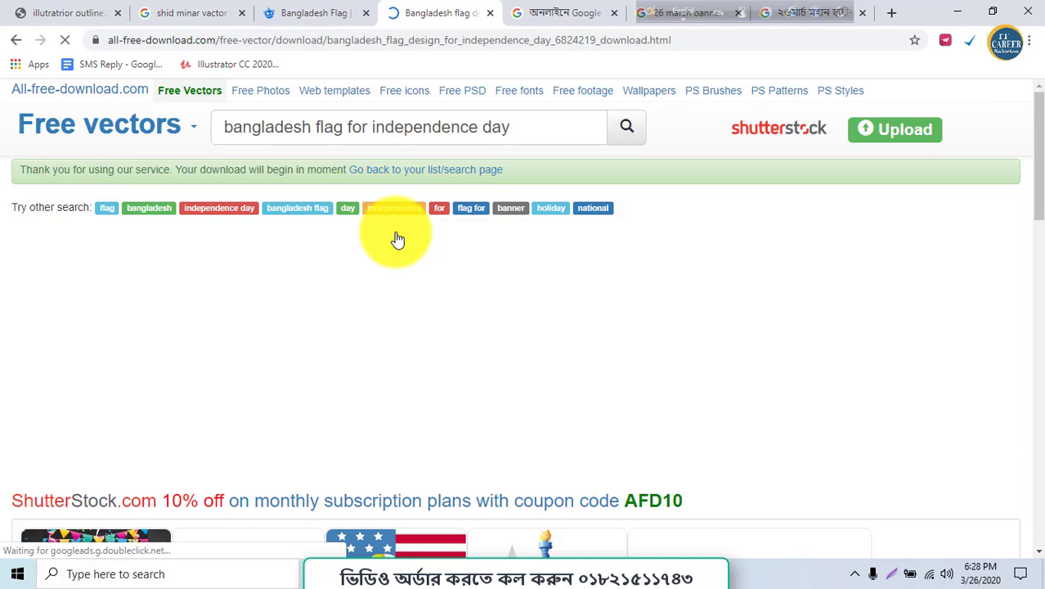
scroll(373, 304, "down", 1)
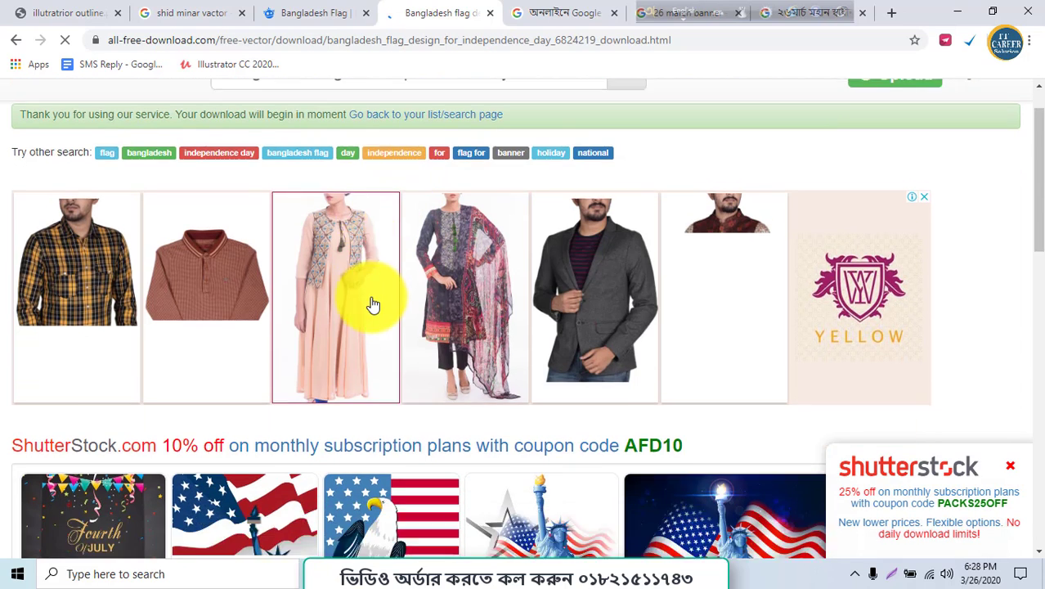
scroll(372, 304, "down", 10)
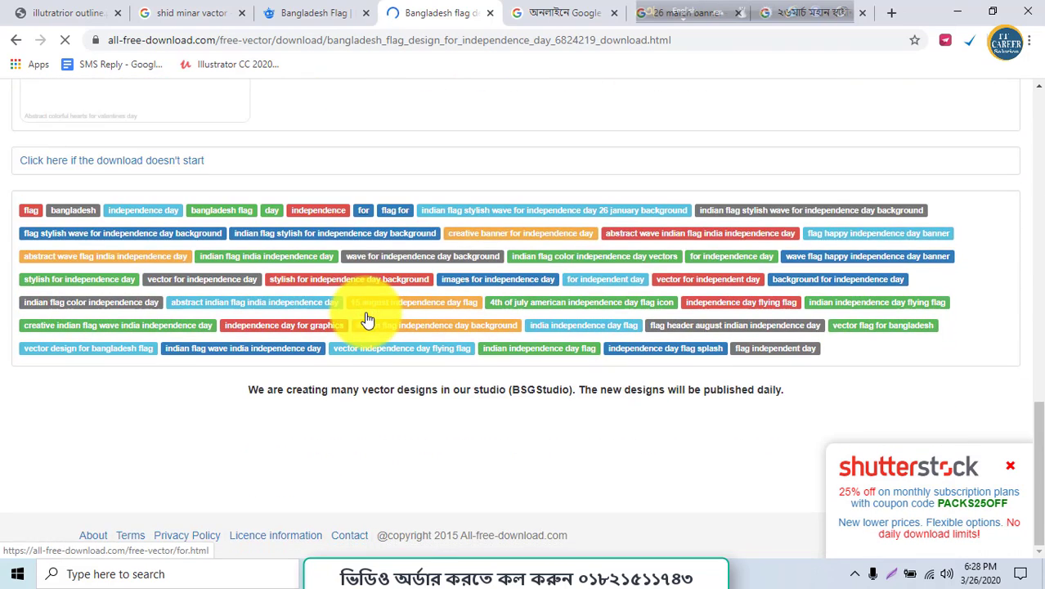
scroll(366, 319, "up", 11)
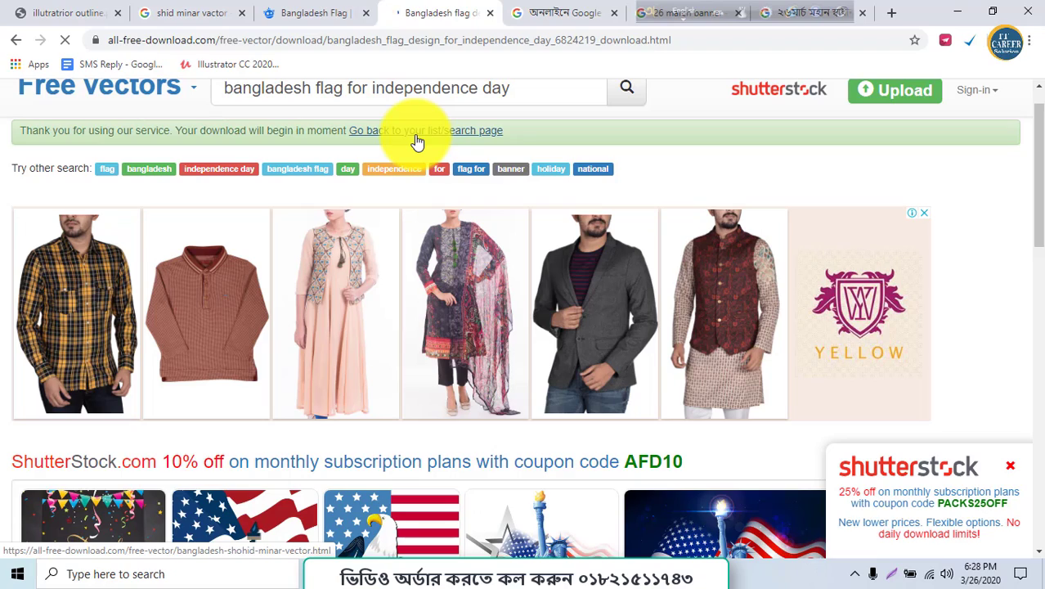
- Filter the Freepik search for bangladesh flag to free vectors and browse the filtered resources
left_click(327, 12)
scroll(238, 432, "down", 4)
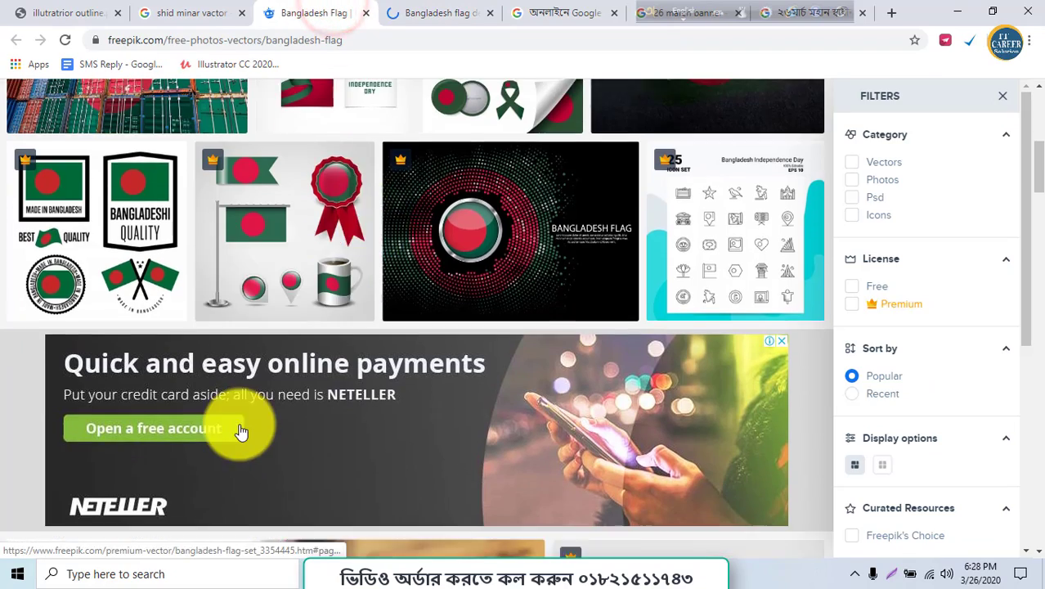
scroll(238, 432, "up", 5)
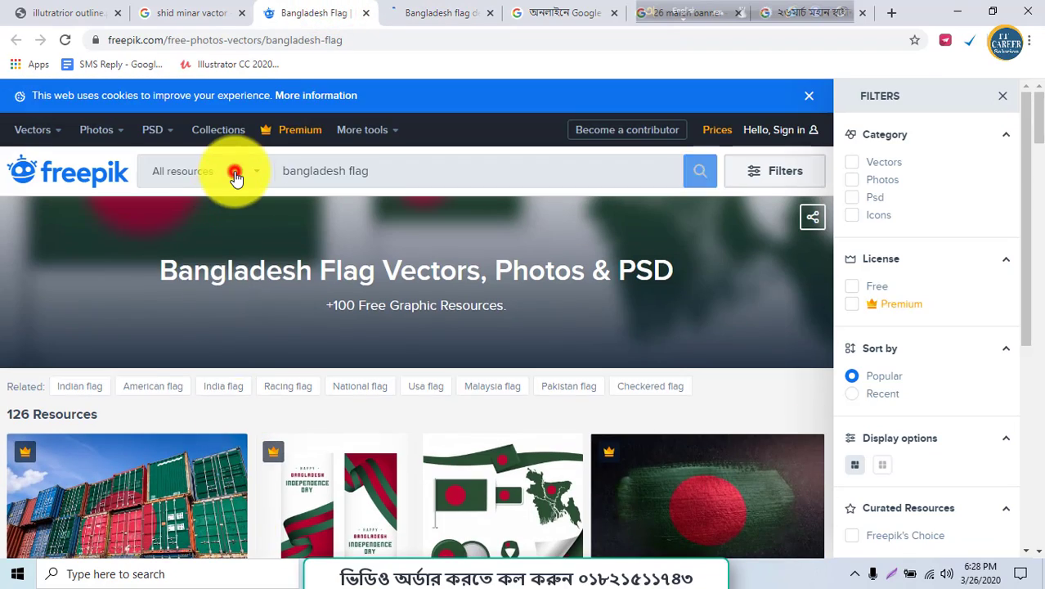
left_click(235, 173)
left_click(177, 264)
left_click(174, 318)
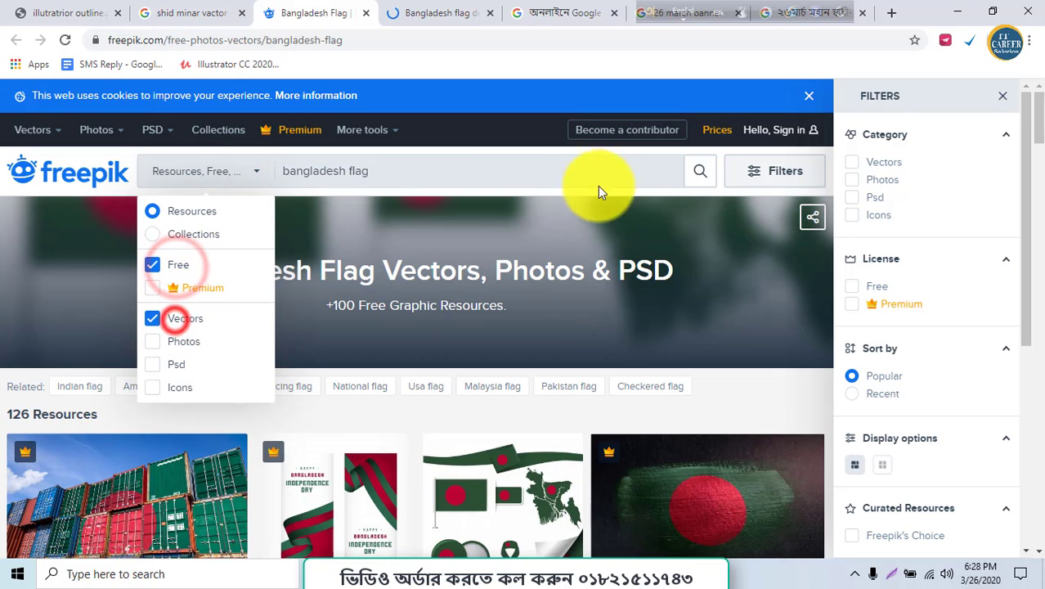
left_click(698, 173)
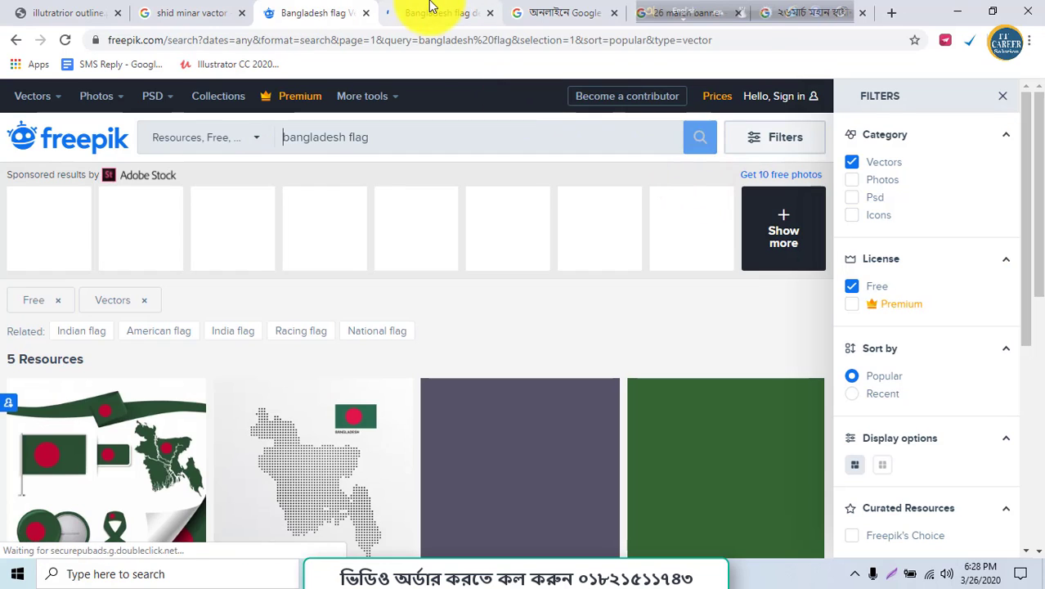
scroll(357, 286, "down", 3)
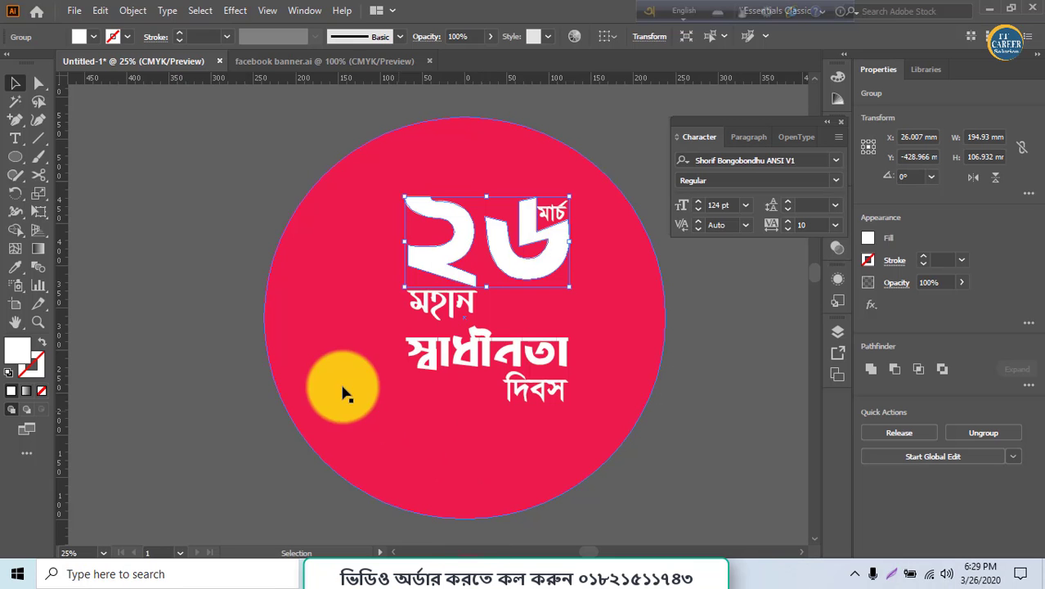
- Switch to Illustrator and delete the crimson circle behind the white Bangla lettering in the untitled document
left_click(328, 386)
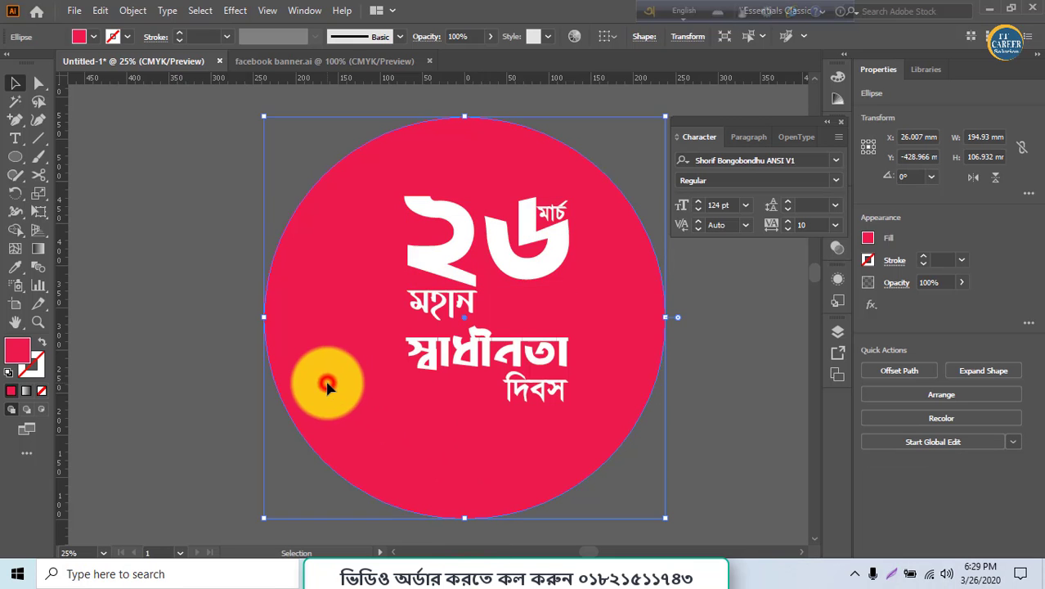
left_click_drag(304, 381, 225, 368)
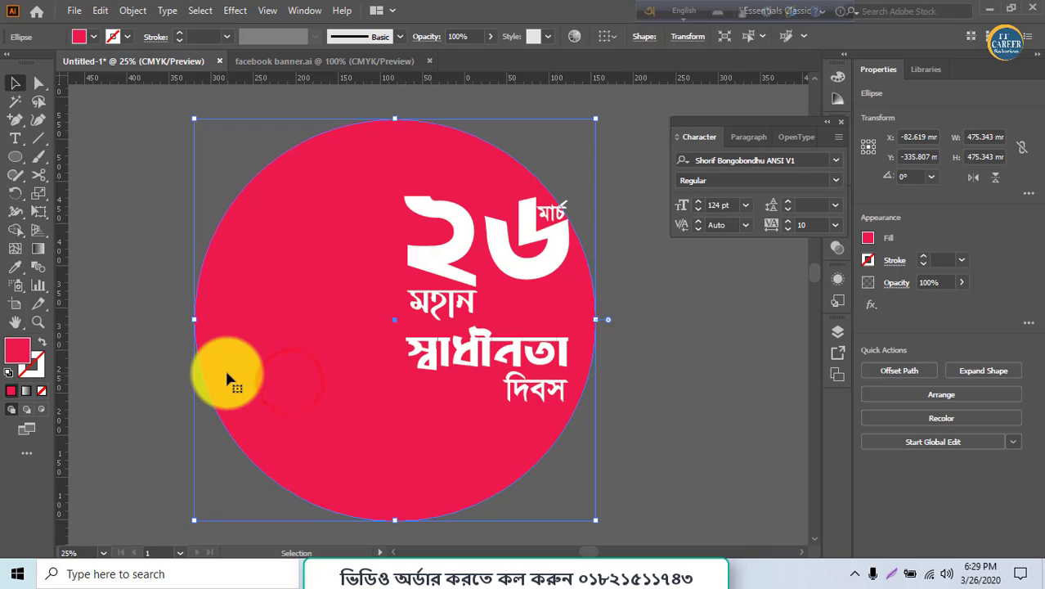
key("Delete")
- Switch to Chrome, open the downloaded Bangladesh flag independence day archive, and open its bd flag.ai in Illustrator
left_click(486, 573)
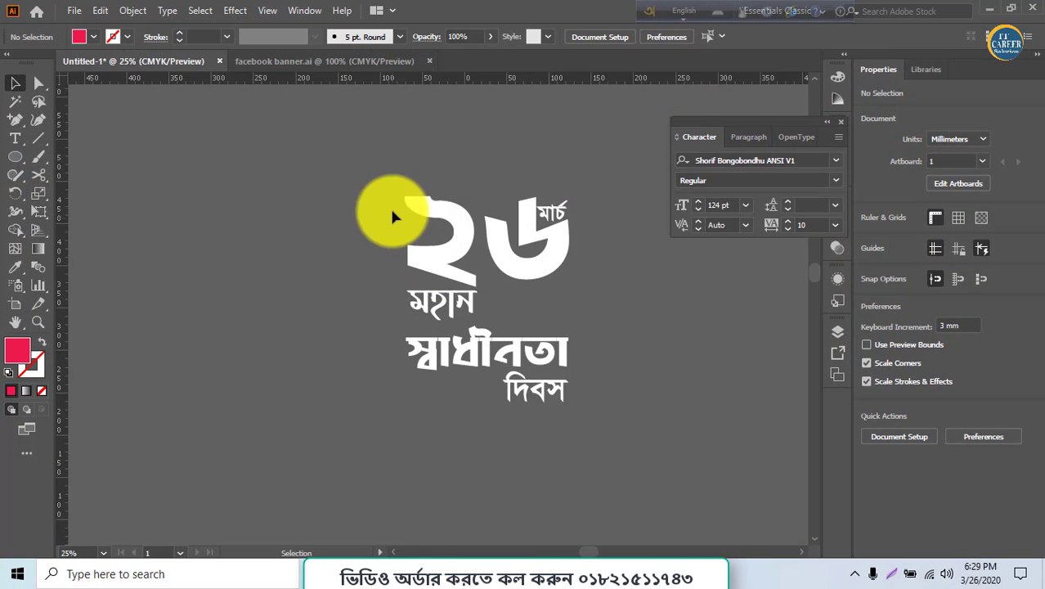
left_click(470, 563)
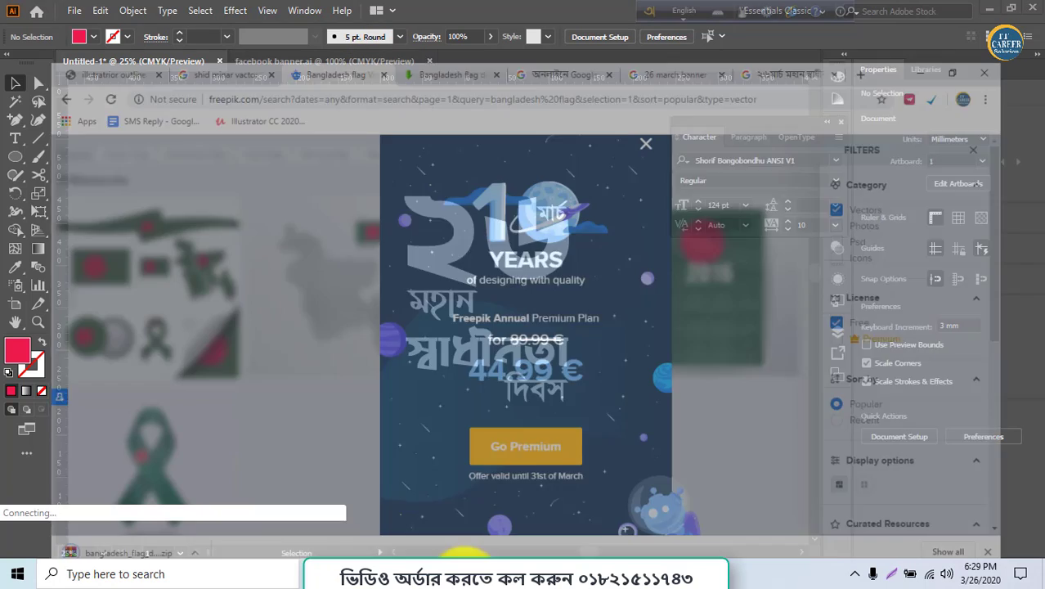
left_click(99, 546)
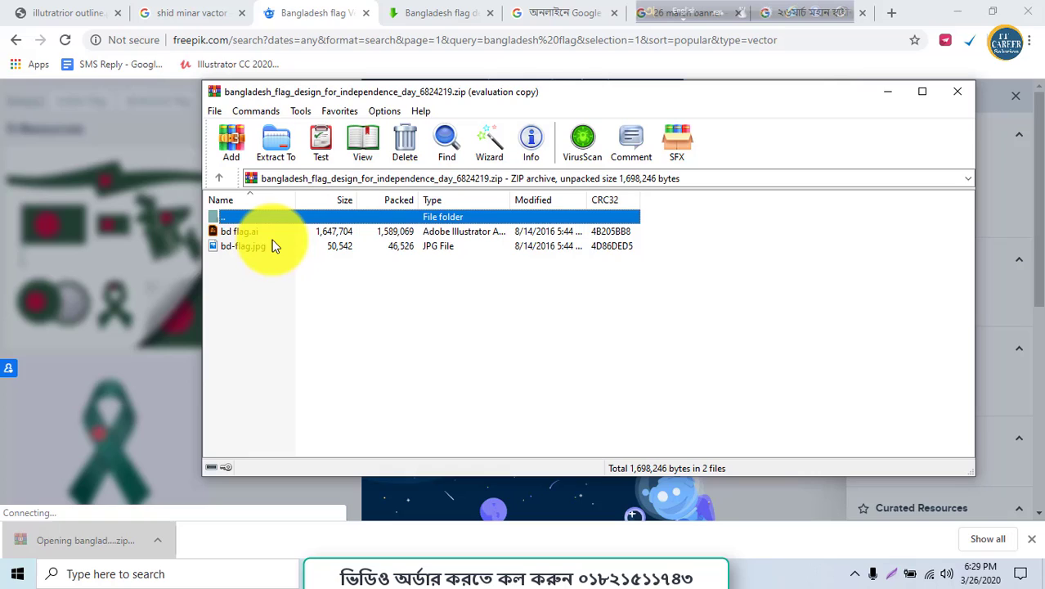
double_click(271, 233)
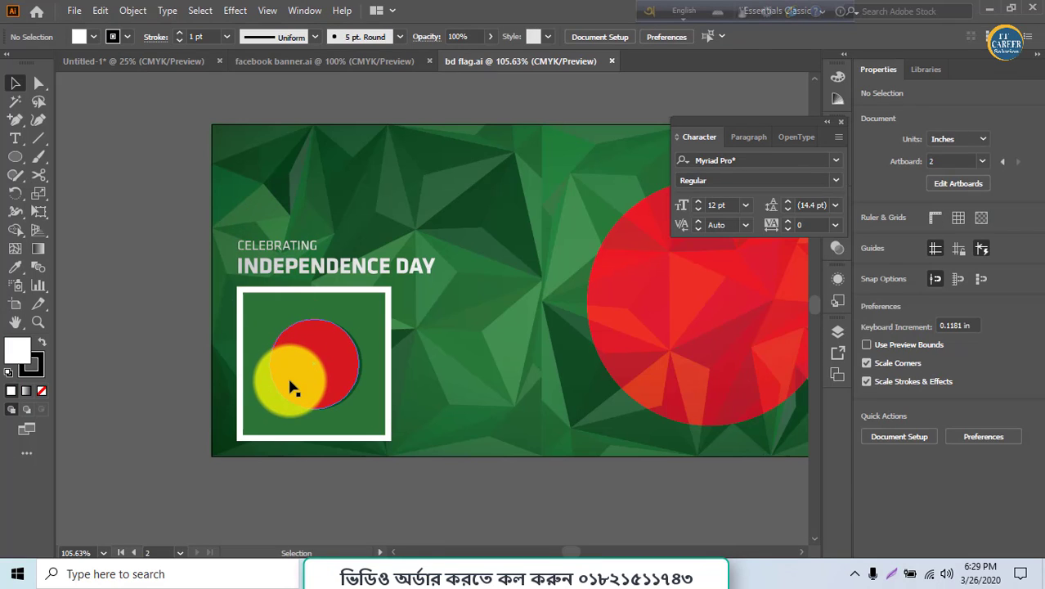
- Examine the flag template's framed emblem, Independence Day heading and gradient overlay at several magnifications
left_click(289, 383)
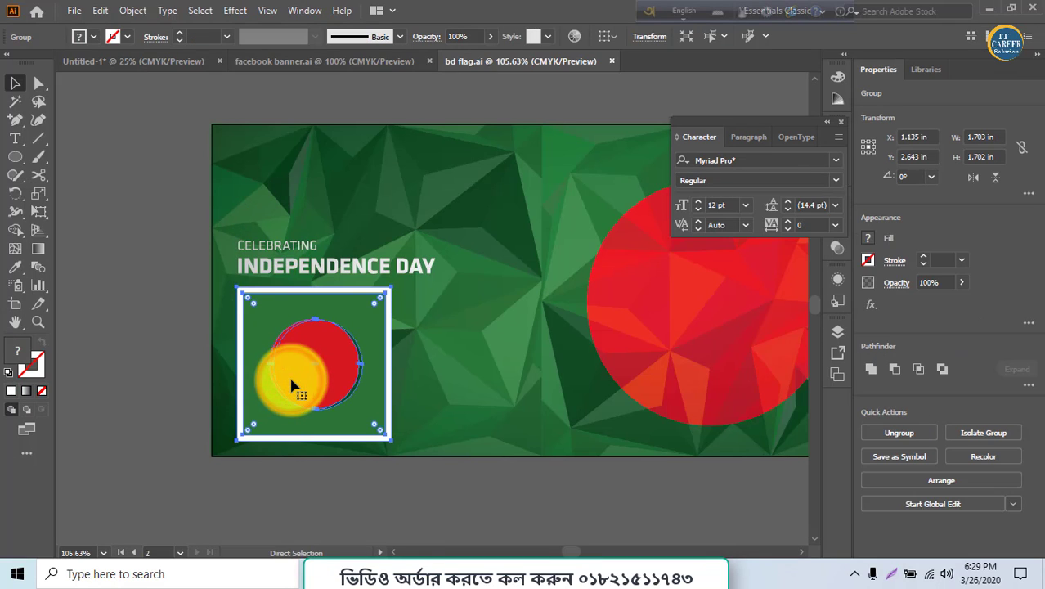
key("ctrl+equal")
key("ctrl+equal")
key("ctrl+minus")
key("ctrl+minus")
key("ctrl+minus")
key("ctrl+minus")
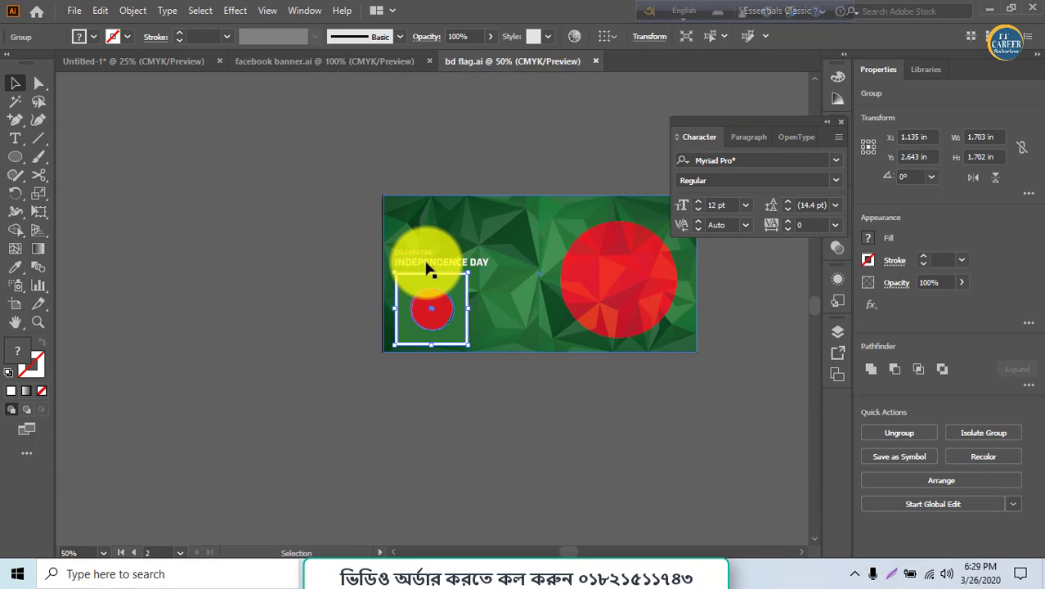
left_click(480, 263)
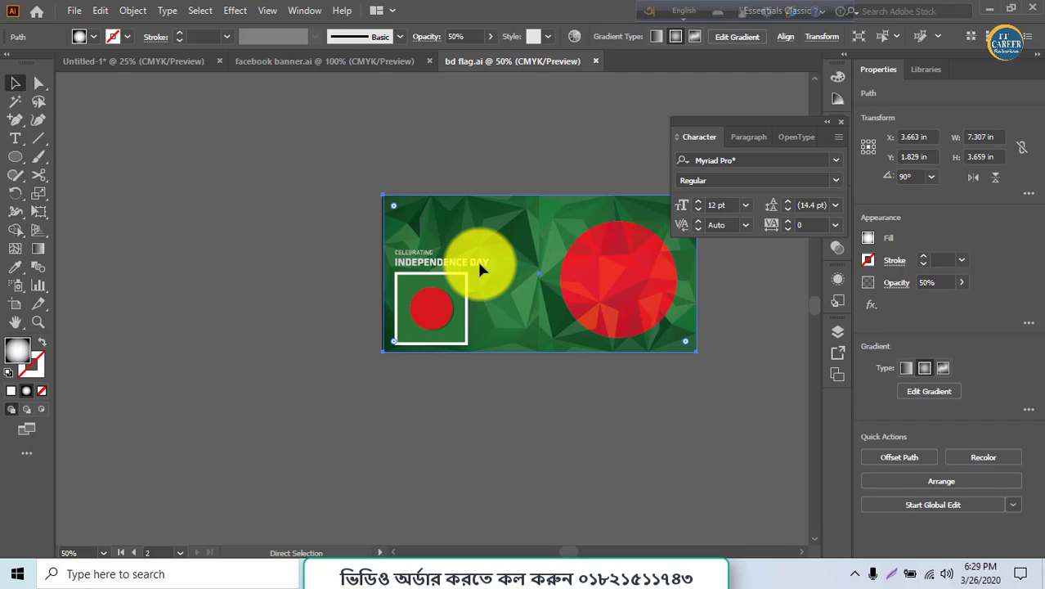
key("ctrl+equal")
key("ctrl+equal")
key("ctrl+equal")
key("ctrl+equal")
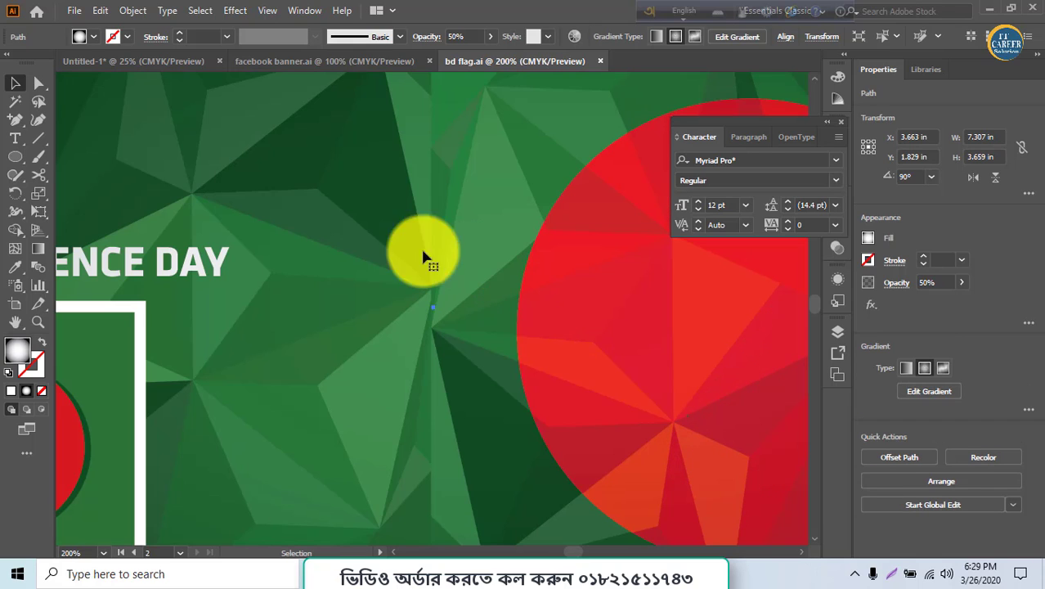
double_click(214, 270)
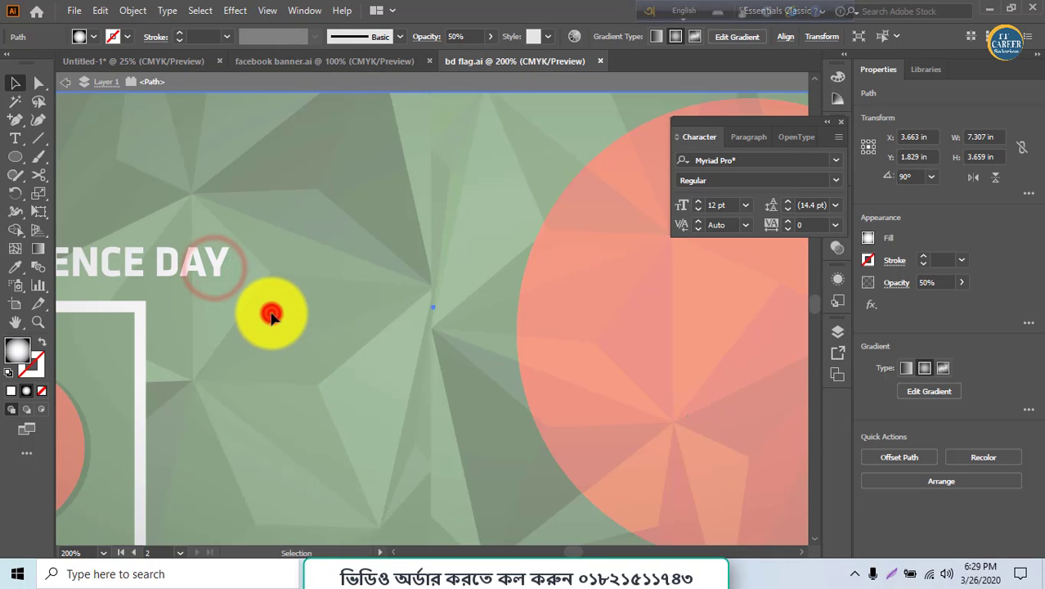
scroll(286, 352, "up", 3)
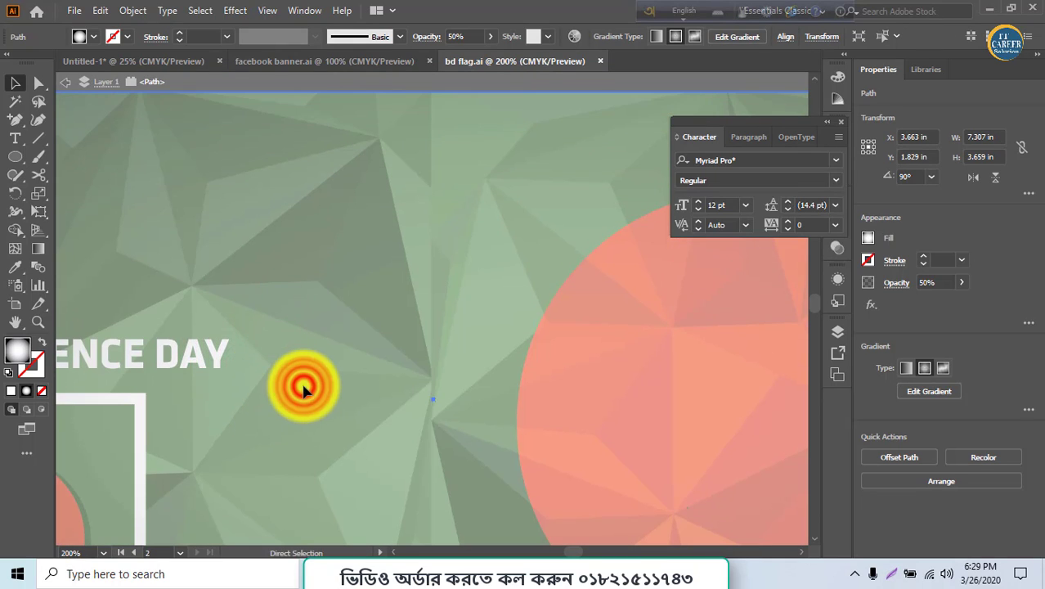
key("minus")
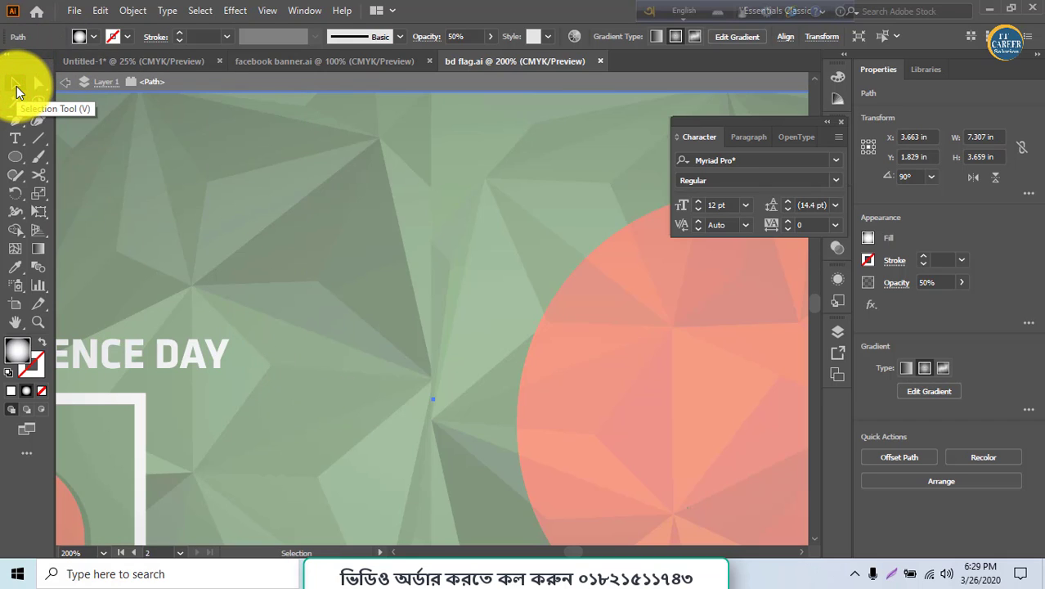
left_click(16, 86)
left_click(67, 84)
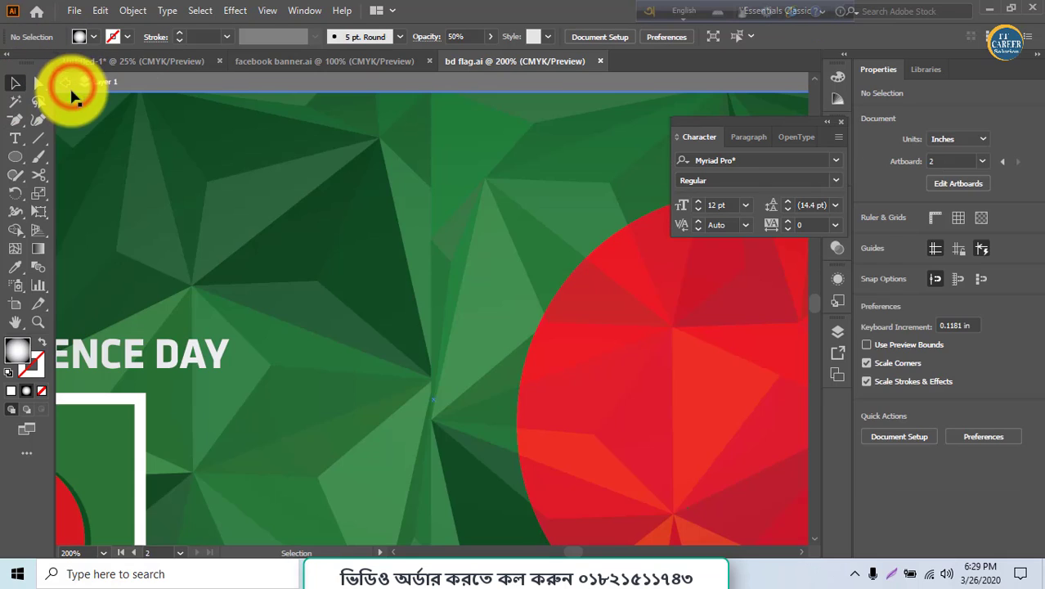
- Shift the gradient overlay aside and delete the Celebrating Independence Day heading from the flag template
left_click(166, 359)
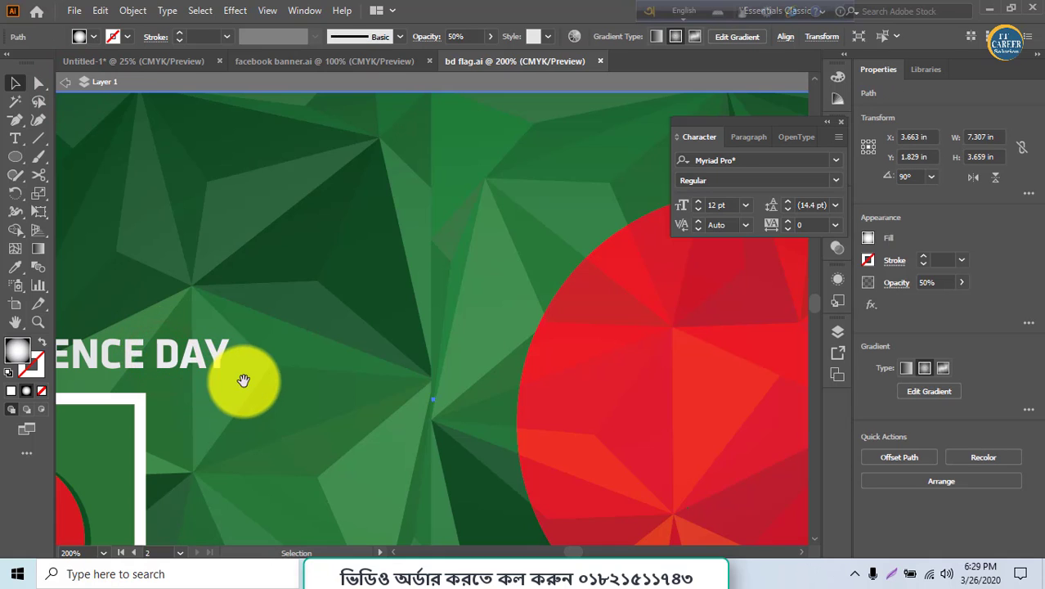
left_click_drag(243, 380, 443, 385)
left_click_drag(243, 354, 489, 400)
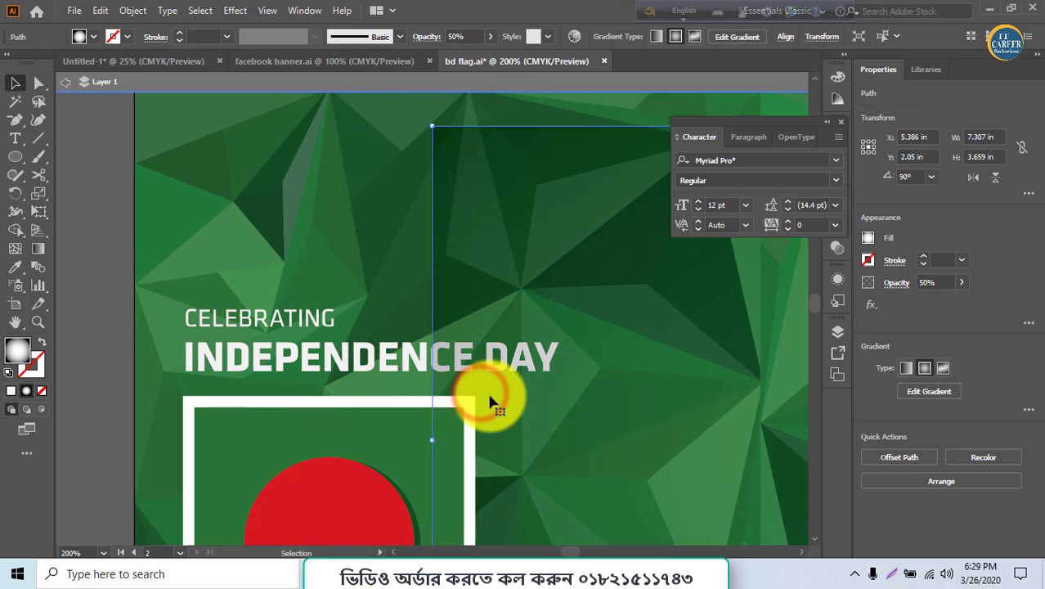
left_click(325, 360)
key("Delete")
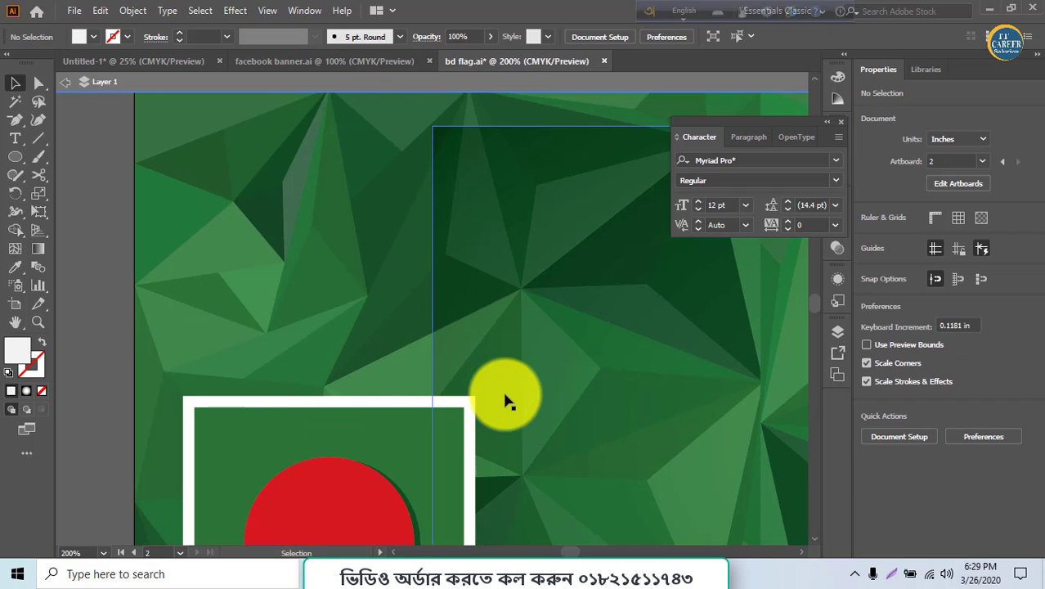
- Move the semi-transparent gradient overlay back into alignment with the green polygonal background and leave isolation mode
left_click_drag(560, 391, 305, 363)
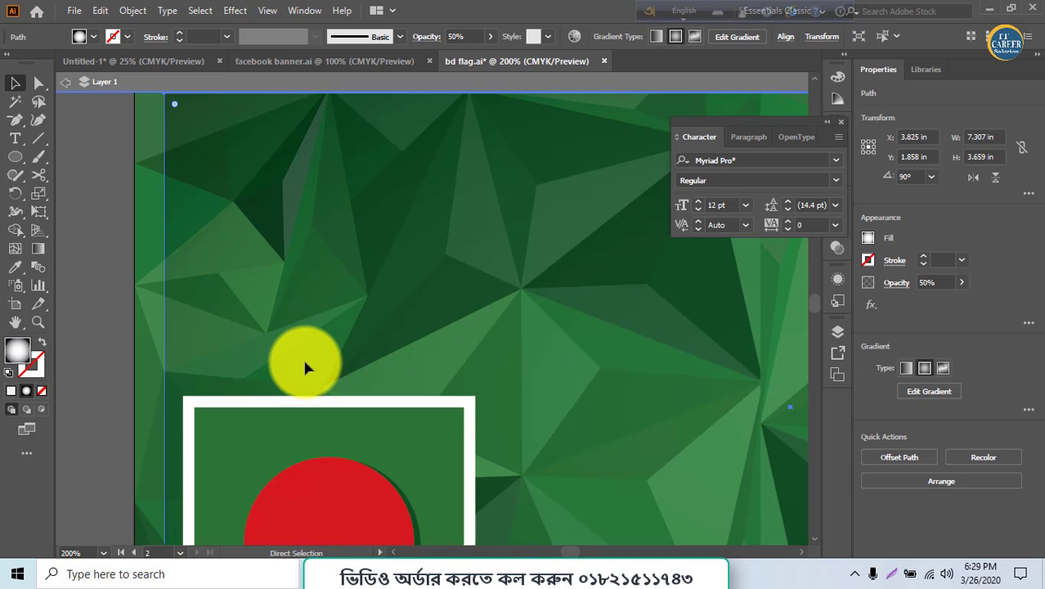
key("ctrl+1")
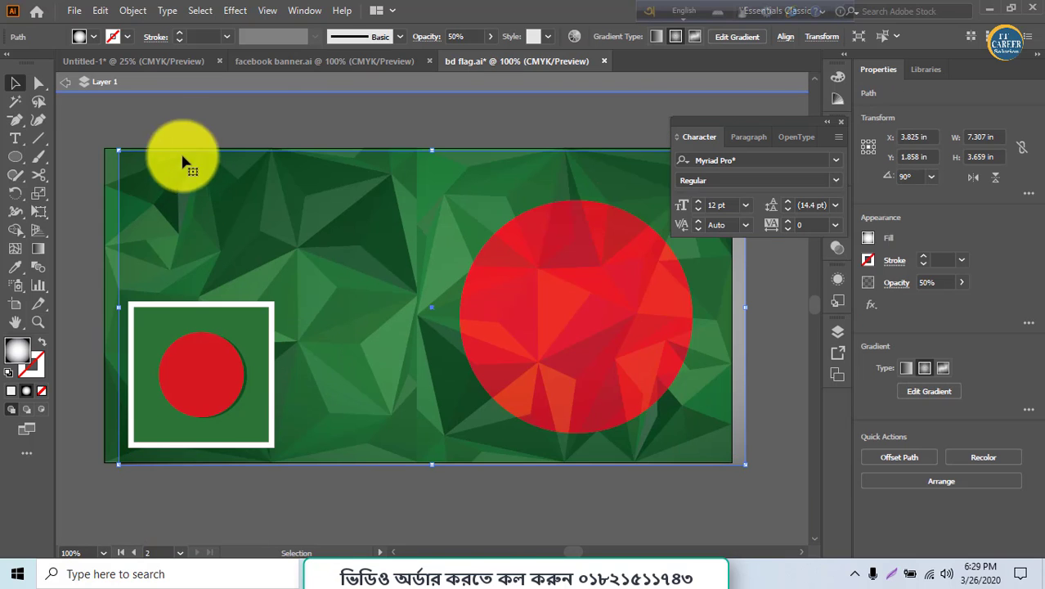
left_click(65, 82)
left_click_drag(260, 238, 244, 234)
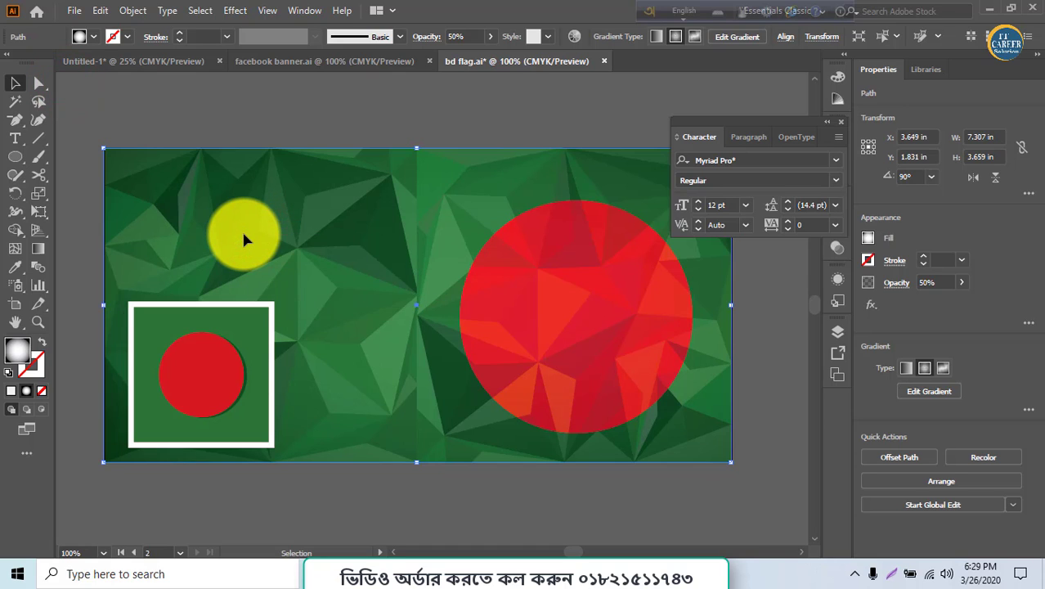
- Delete the white-framed flag emblem from the green background
left_click(372, 513)
left_click(251, 419)
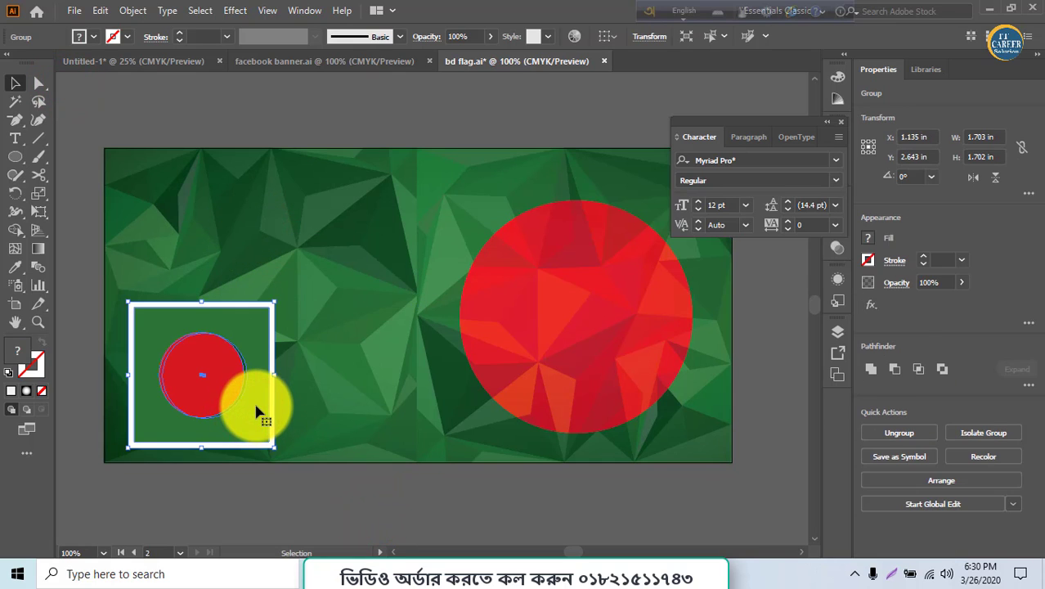
key("Delete")
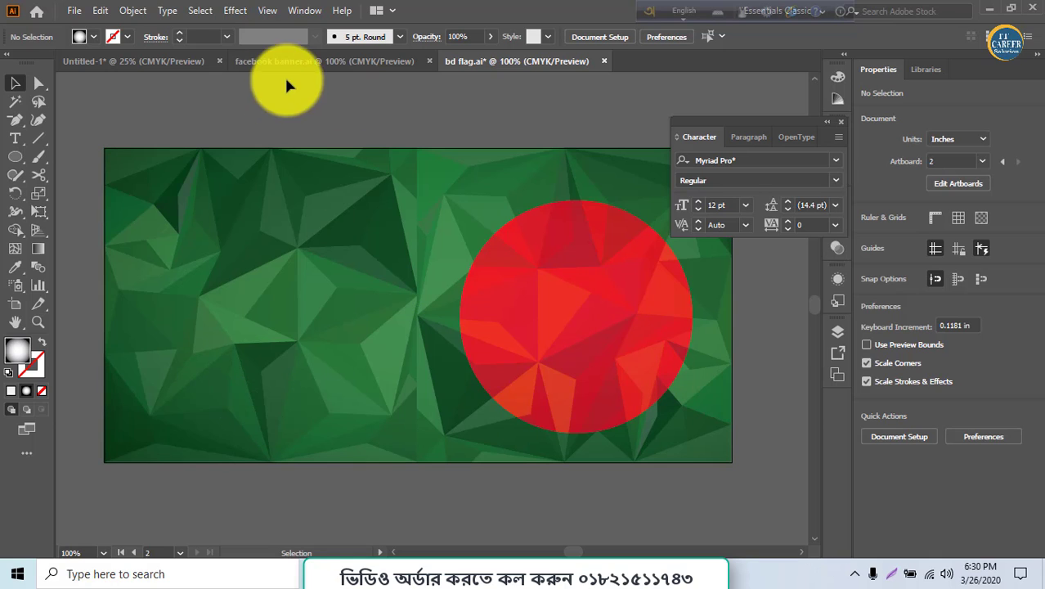
- Close the facebook banner document and bring the white Bangla lettering from the untitled document into bd flag.ai
left_click(348, 59)
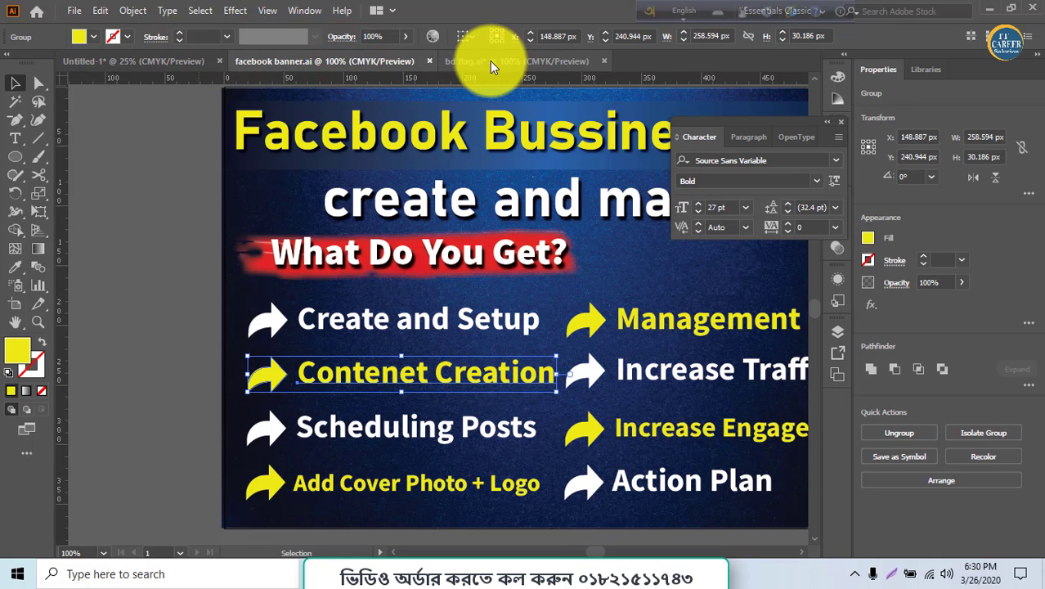
left_click(423, 62)
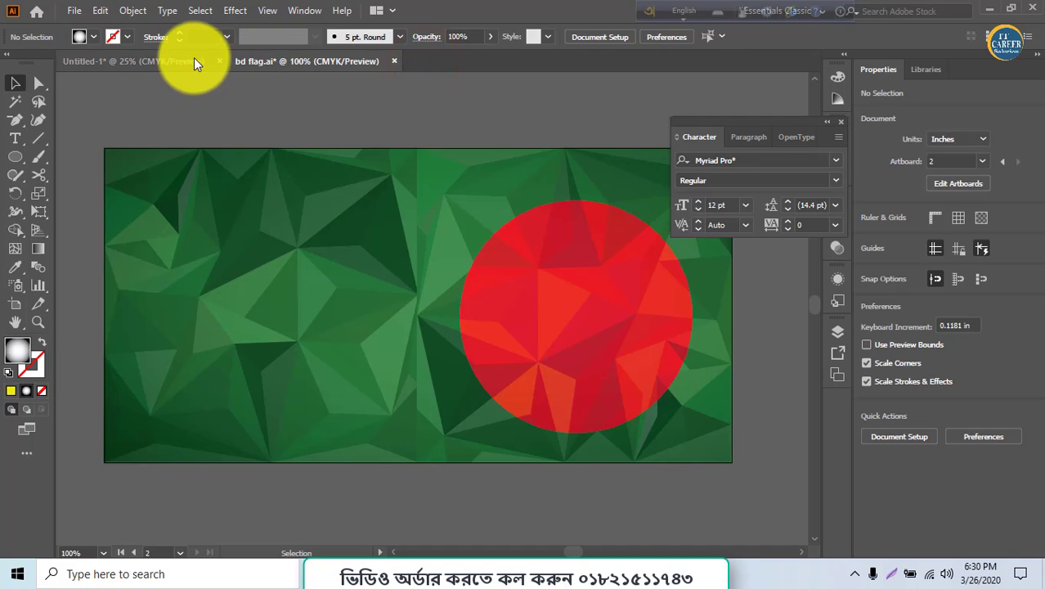
left_click(166, 59)
left_click_drag(533, 358, 300, 320)
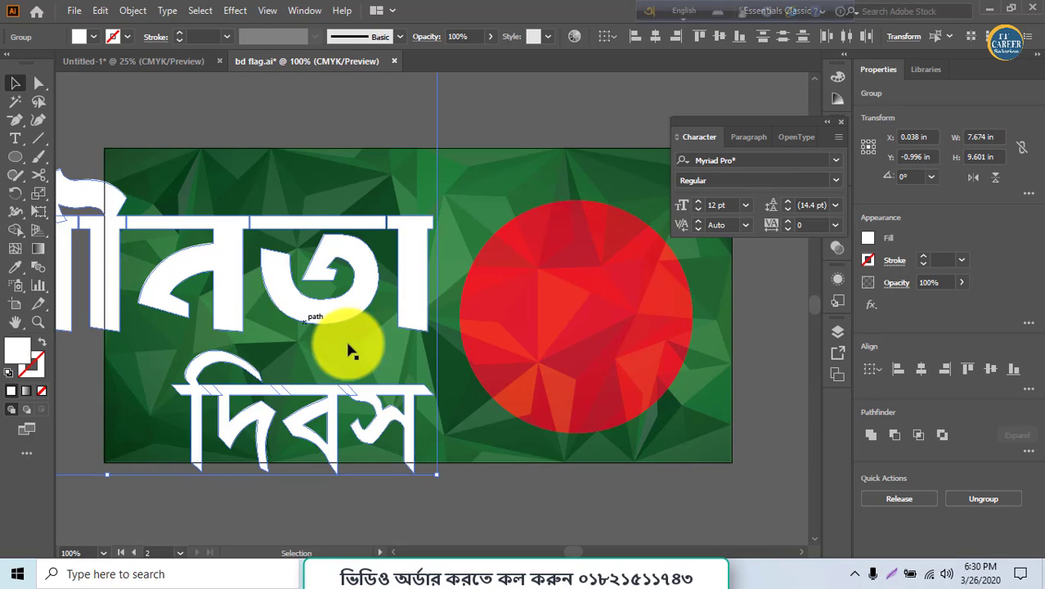
- Scale the Bangla lettering down to about 2.5 in wide and position it on the green area beside the red circle
left_click_drag(438, 476, 270, 266)
left_click_drag(217, 178, 441, 370)
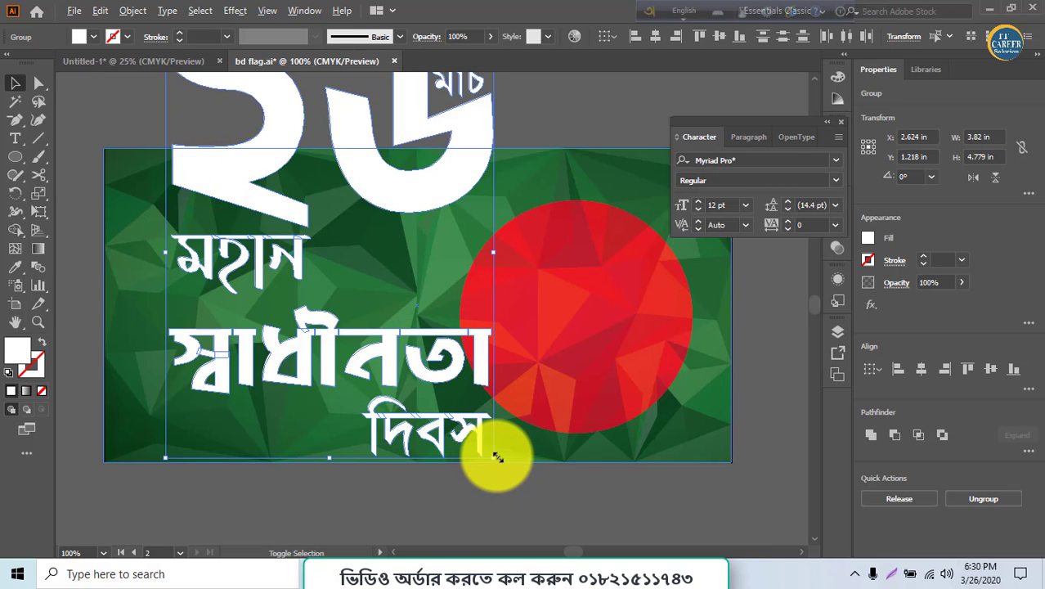
left_click_drag(497, 458, 423, 432)
left_click_drag(320, 388, 326, 378)
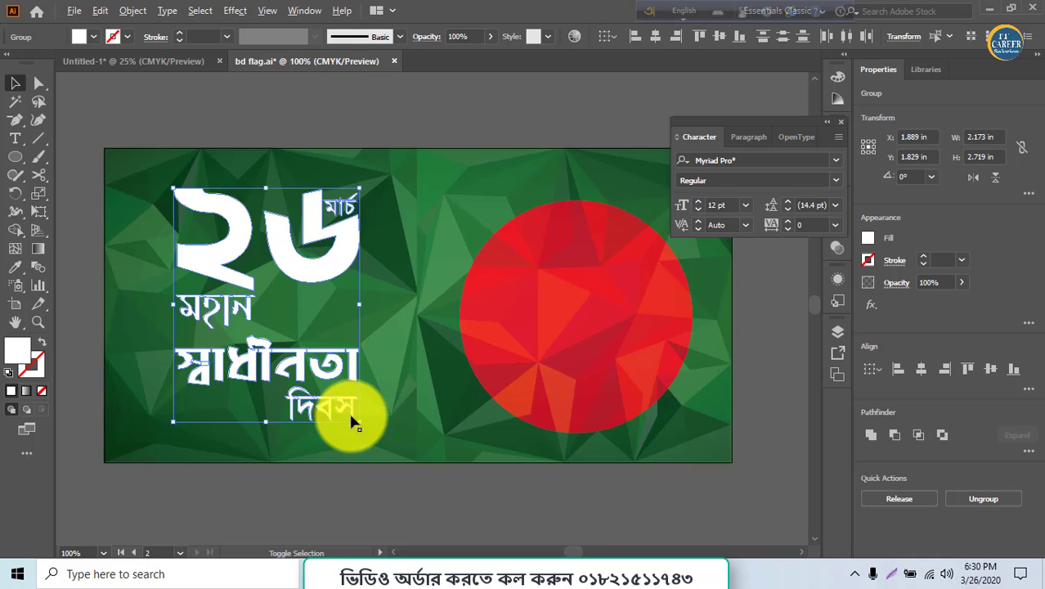
left_click_drag(359, 422, 392, 436)
left_click(388, 490)
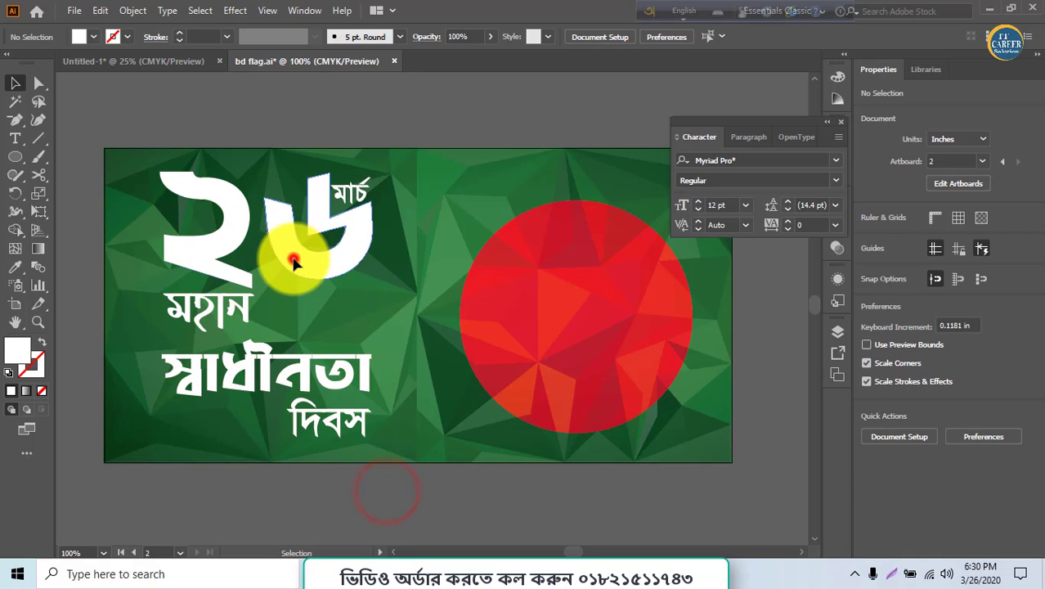
- Try to recolour the large ২৬ numerals by sampling the red circle with the Eyedropper
left_click(294, 260)
left_click(31, 273)
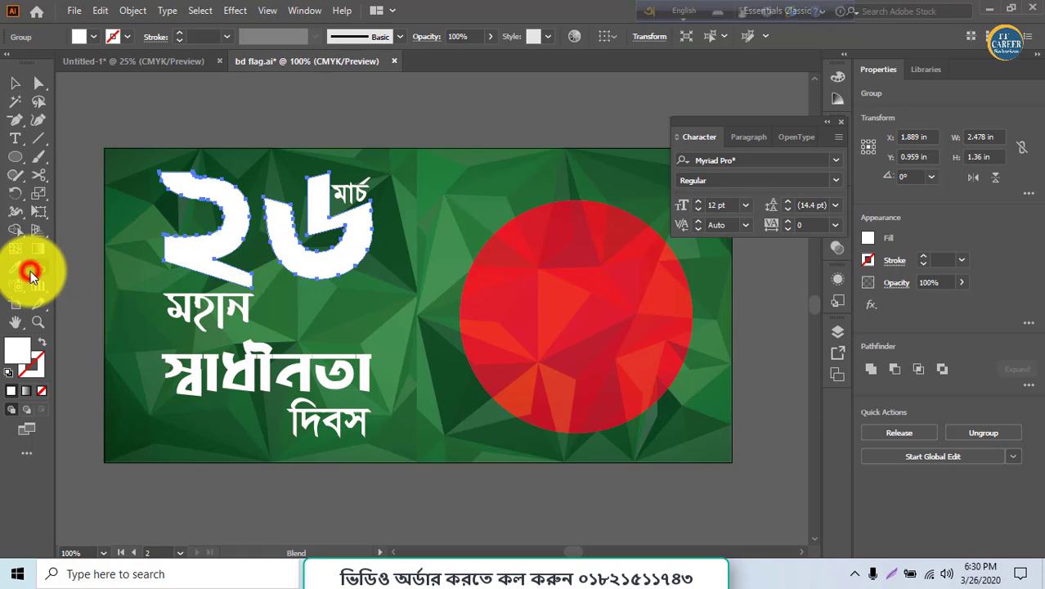
left_click(17, 268)
left_click(493, 284)
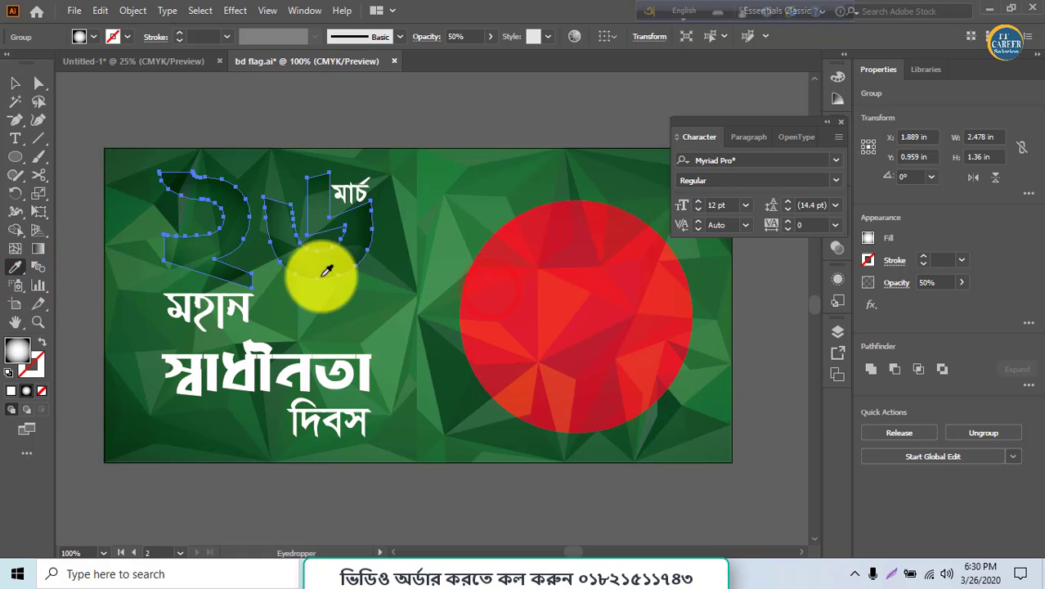
- Try filling the large ২৬ numerals with a solid pinkish red at 100% opacity
left_click(12, 390)
double_click(17, 353)
left_click(359, 219)
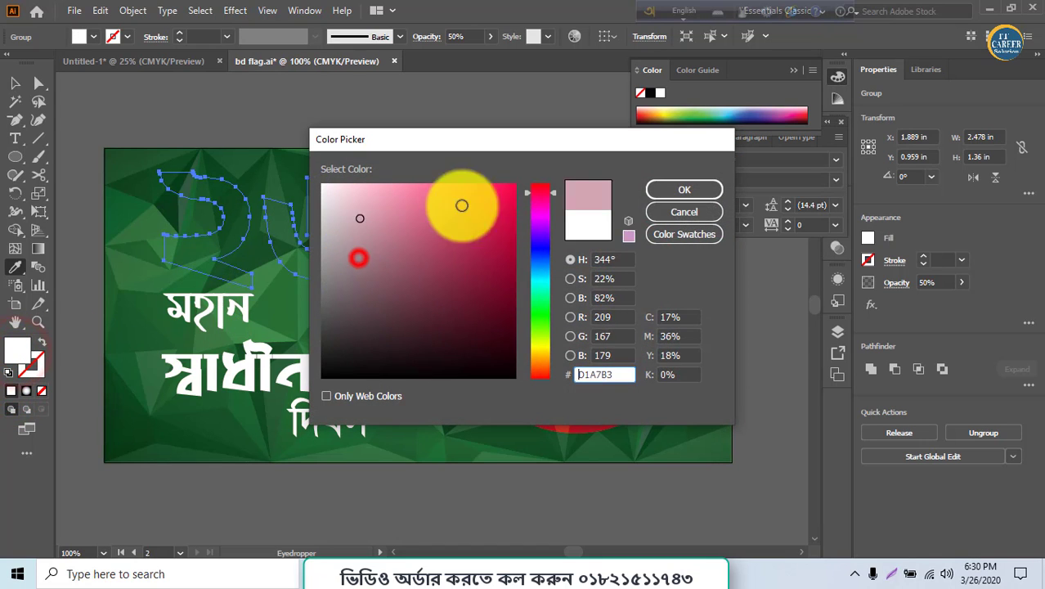
left_click(516, 185)
left_click(667, 191)
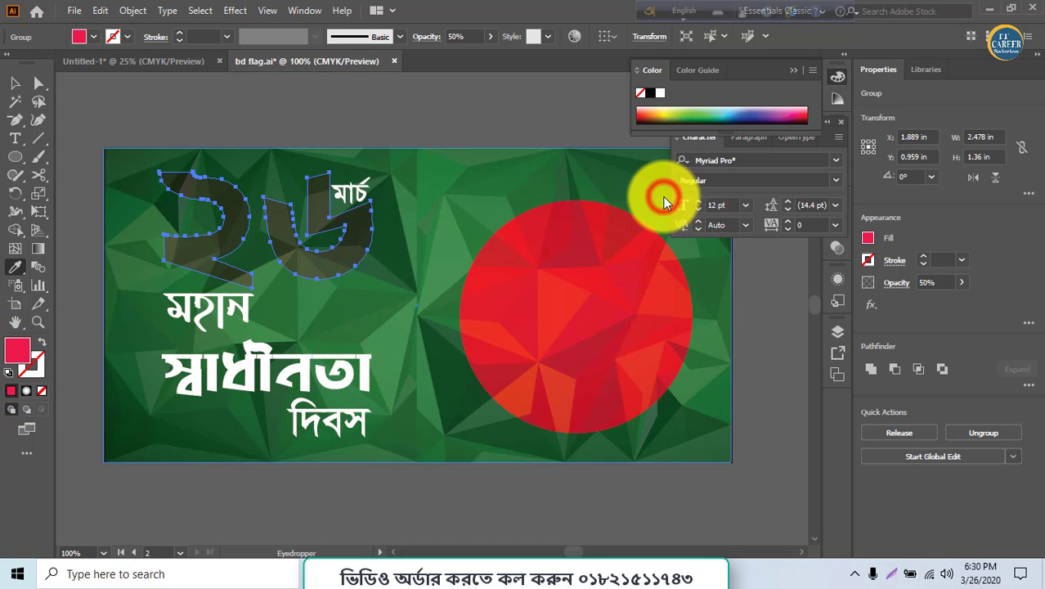
left_click(14, 82)
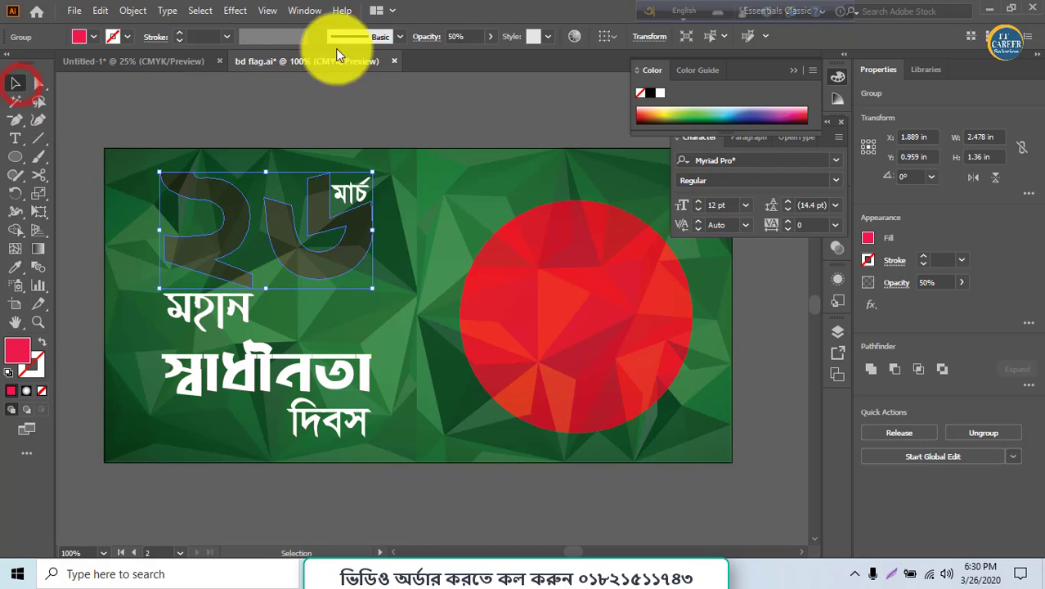
left_click(488, 36)
left_click(487, 55)
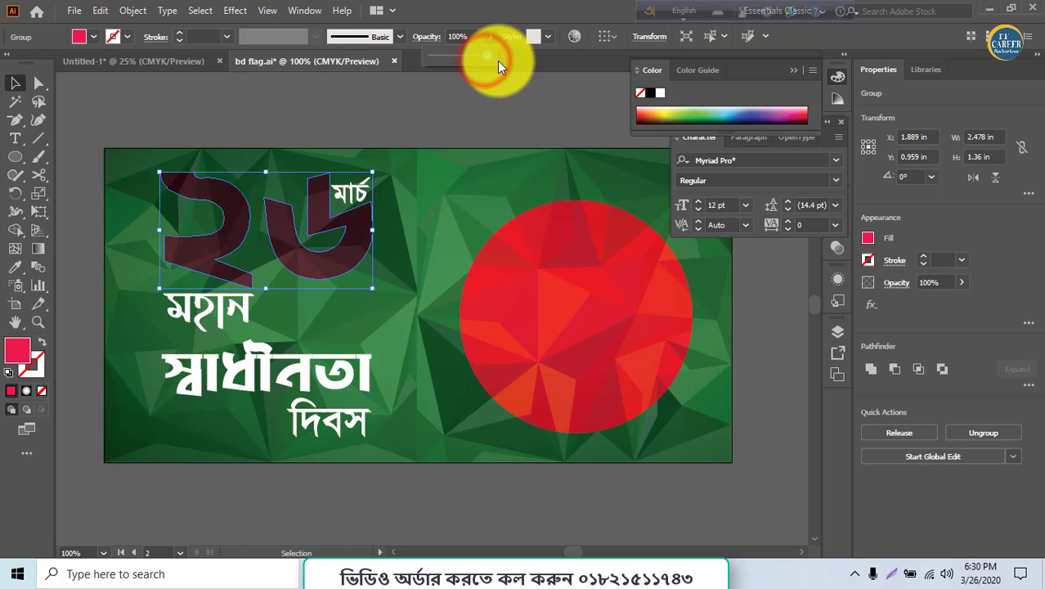
key("a")
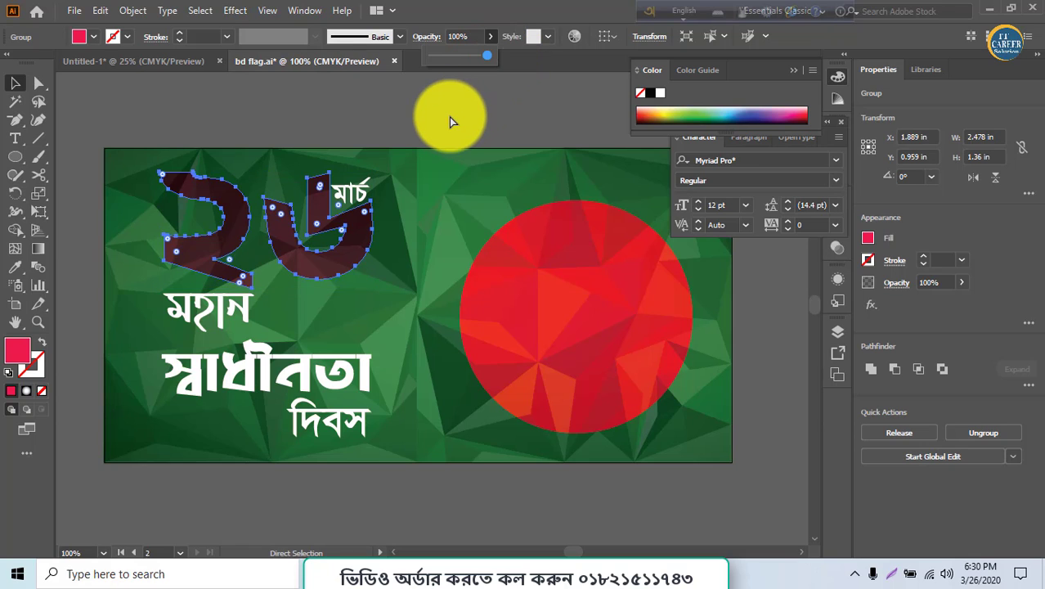
key("v")
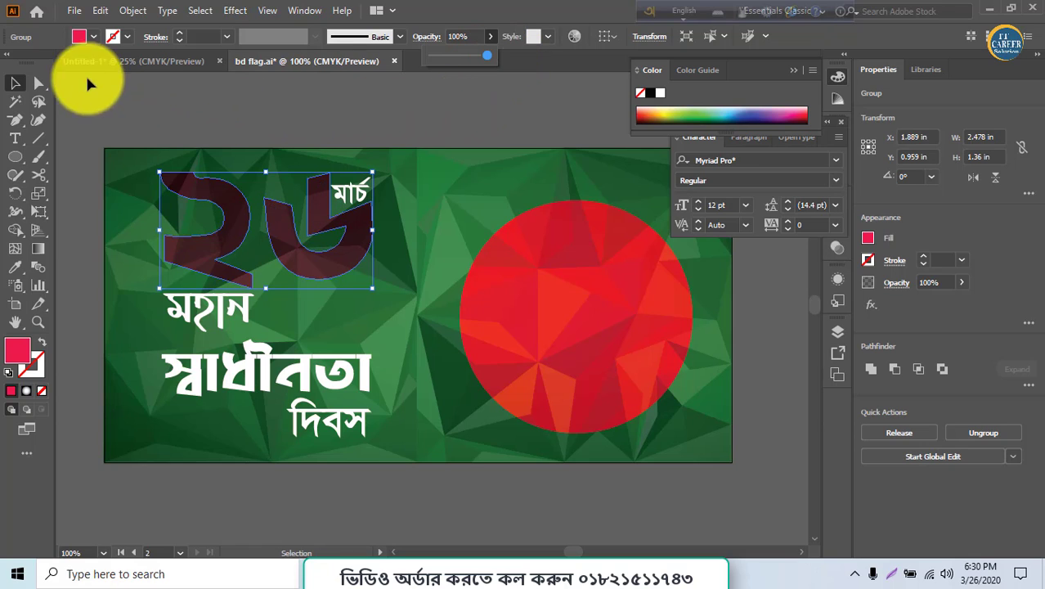
- Undo the fill, opacity and sampled-appearance changes on the large ২৬ numerals, back to solid white
left_click(221, 123)
key("ctrl+z")
key("ctrl+z")
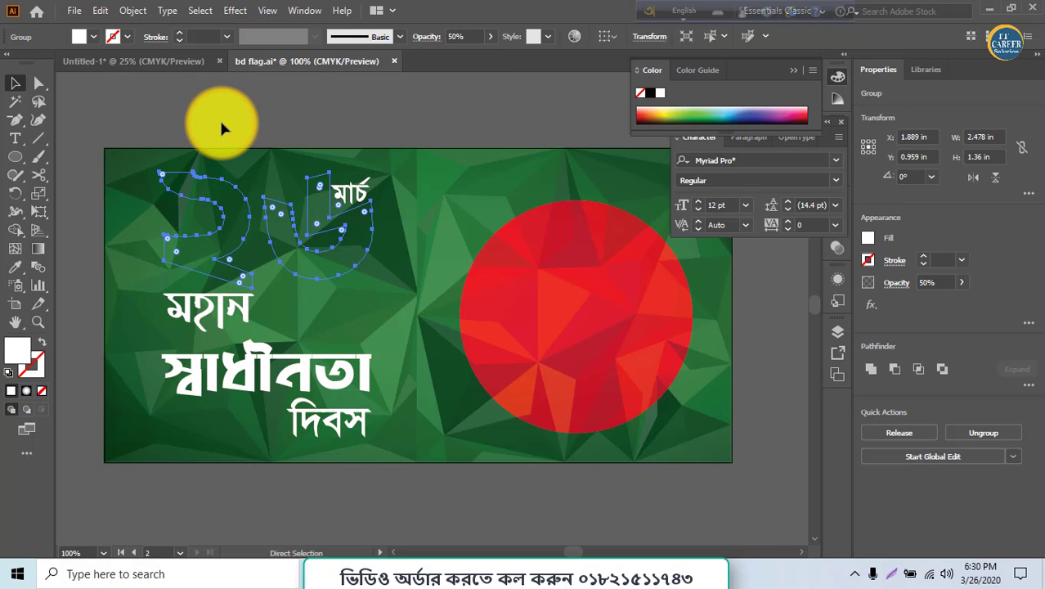
key("ctrl+z")
key("ctrl+z")
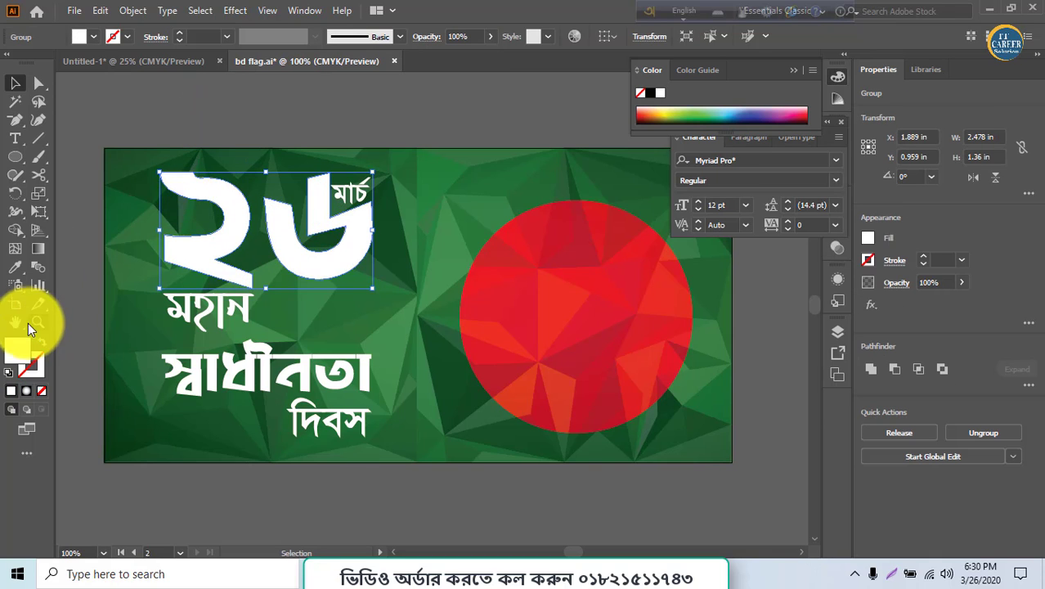
- Fill the large ২৬ numerals with solid red, hex FC0000
double_click(16, 353)
left_click(505, 199)
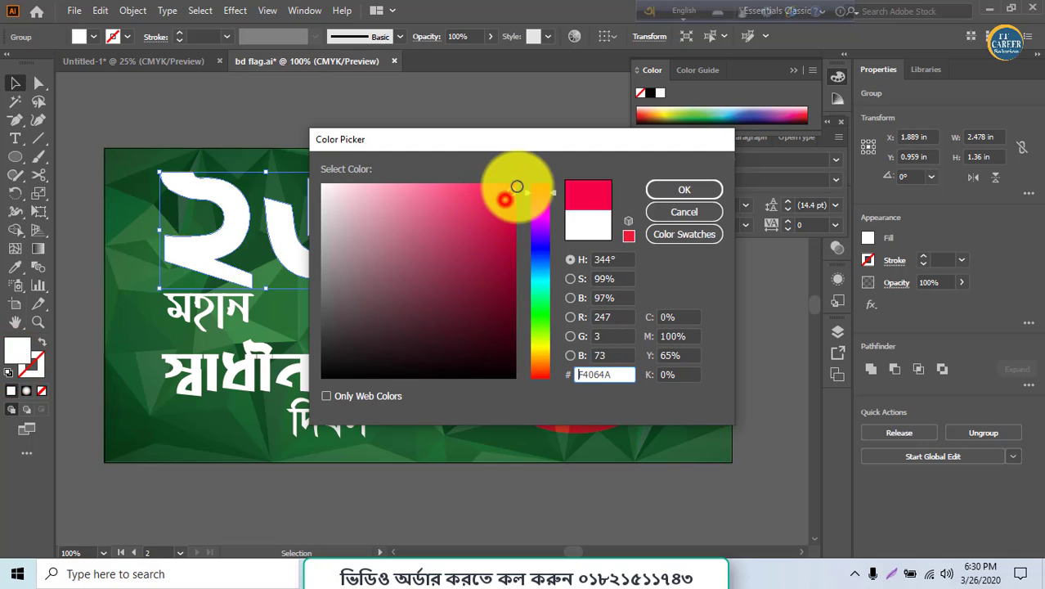
left_click_drag(517, 188, 552, 190)
left_click(684, 189)
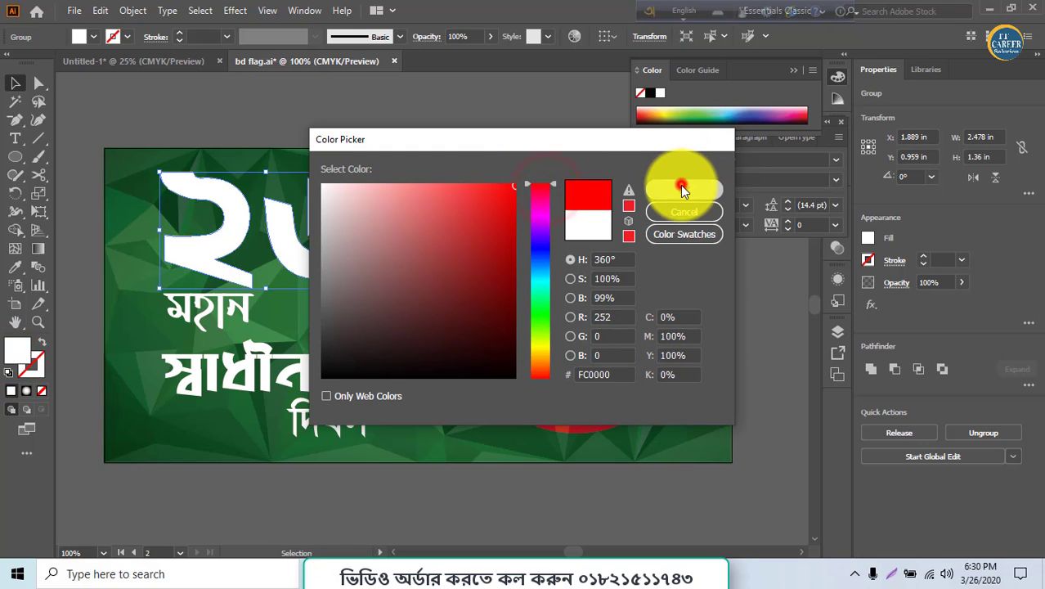
- Recolour the small word মার্চ red by sampling the ২৬ numerals with the Eyedropper
left_click(347, 191)
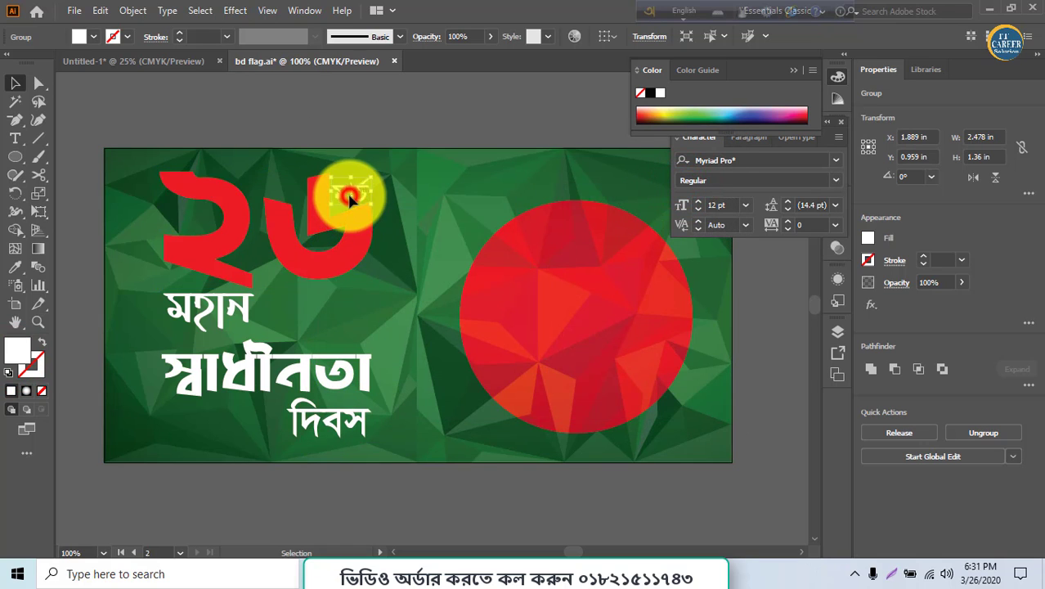
left_click(16, 269)
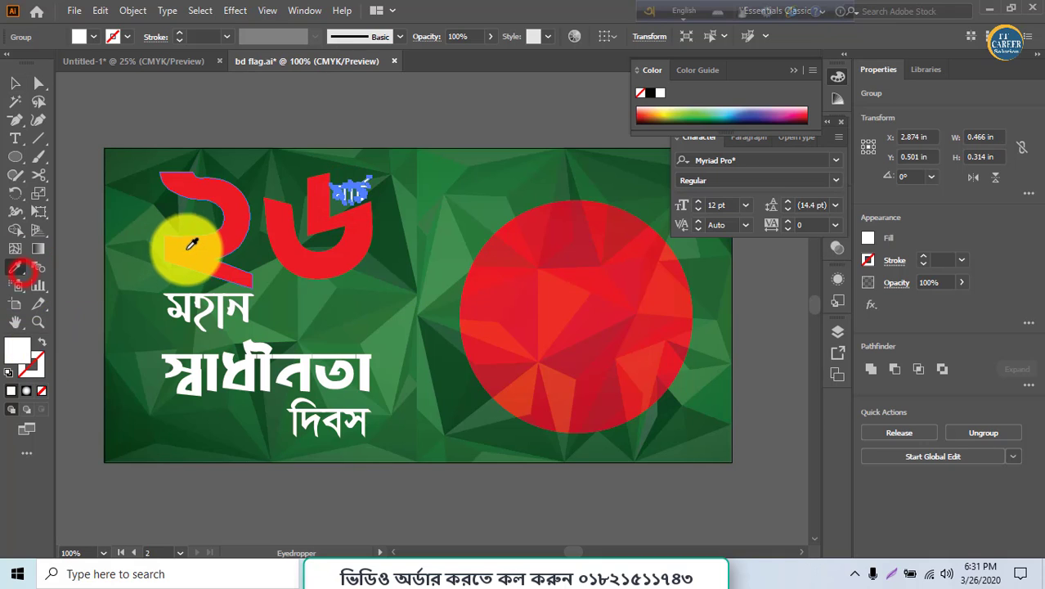
left_click(190, 233)
left_click(15, 82)
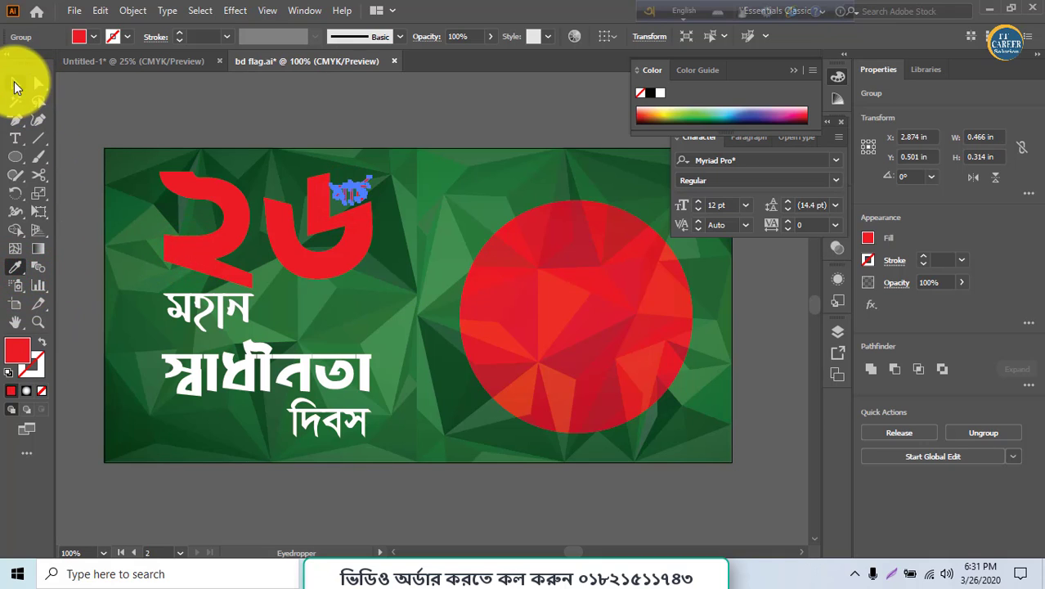
- Recolour the word স্বাধীনতা red by sampling the ২৬ numerals with the Eyedropper, and deselect it
left_click(213, 386)
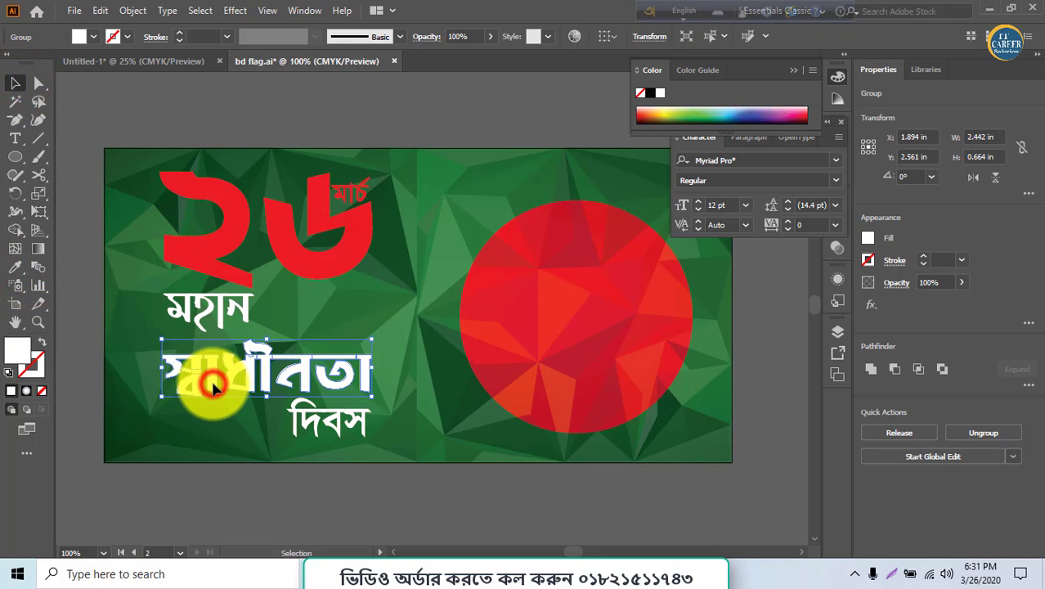
left_click(16, 268)
left_click(235, 232)
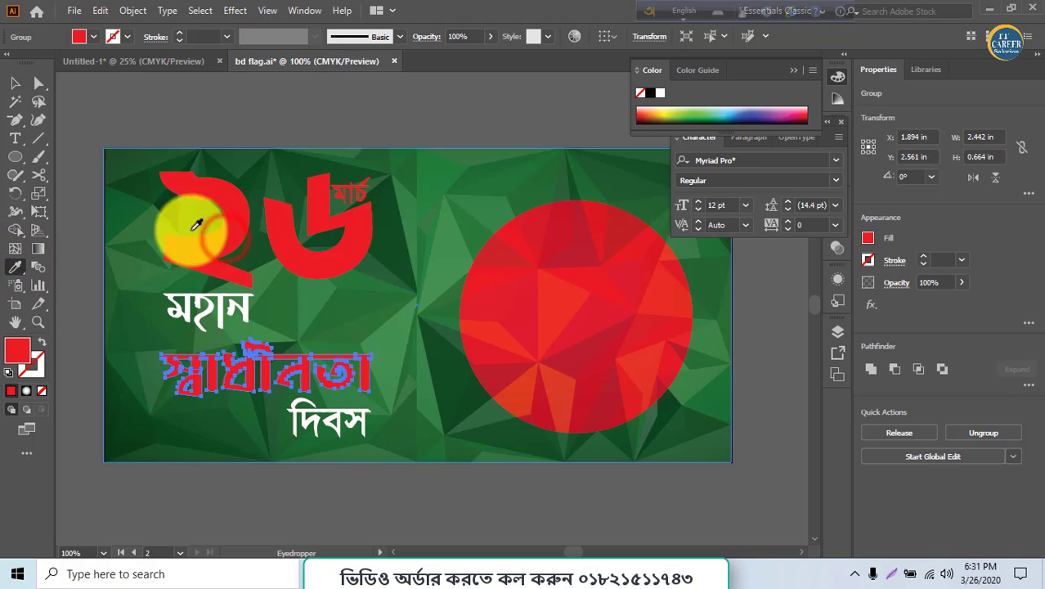
left_click(15, 82)
left_click(201, 112)
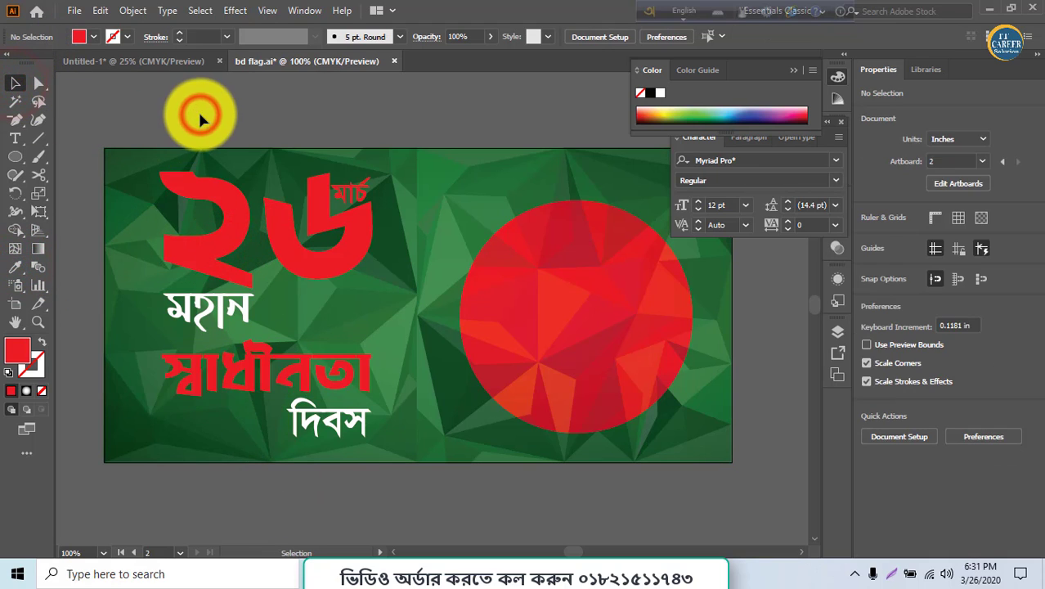
left_click_drag(115, 113, 758, 514)
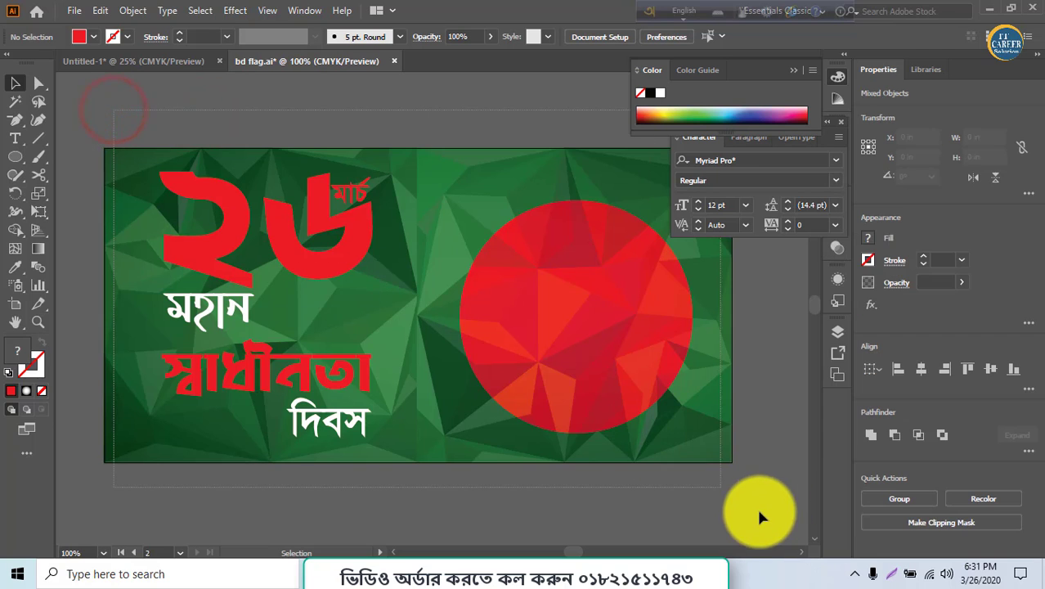
left_click(72, 10)
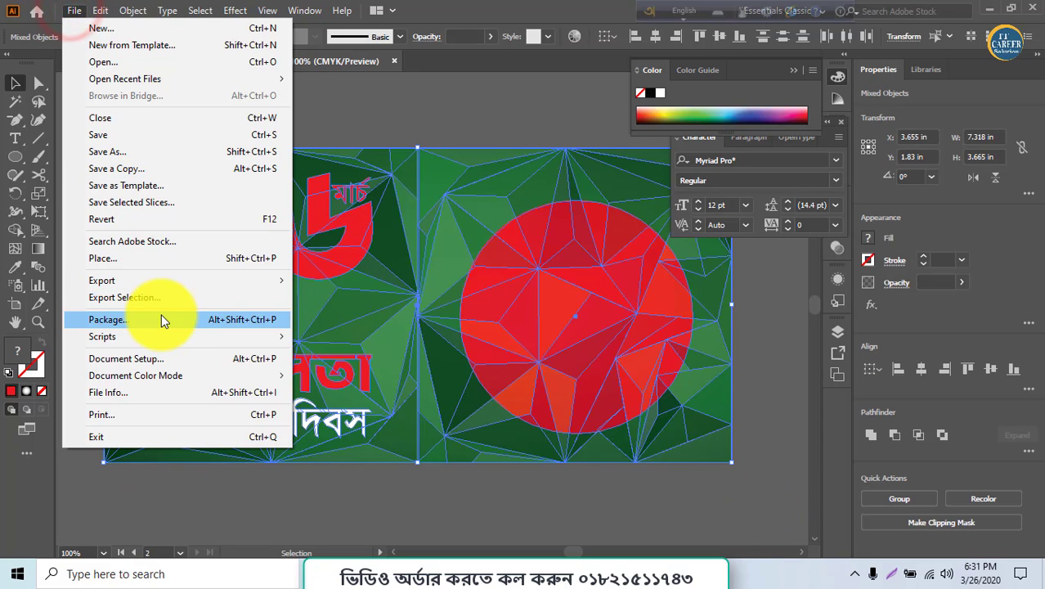
left_click(545, 474)
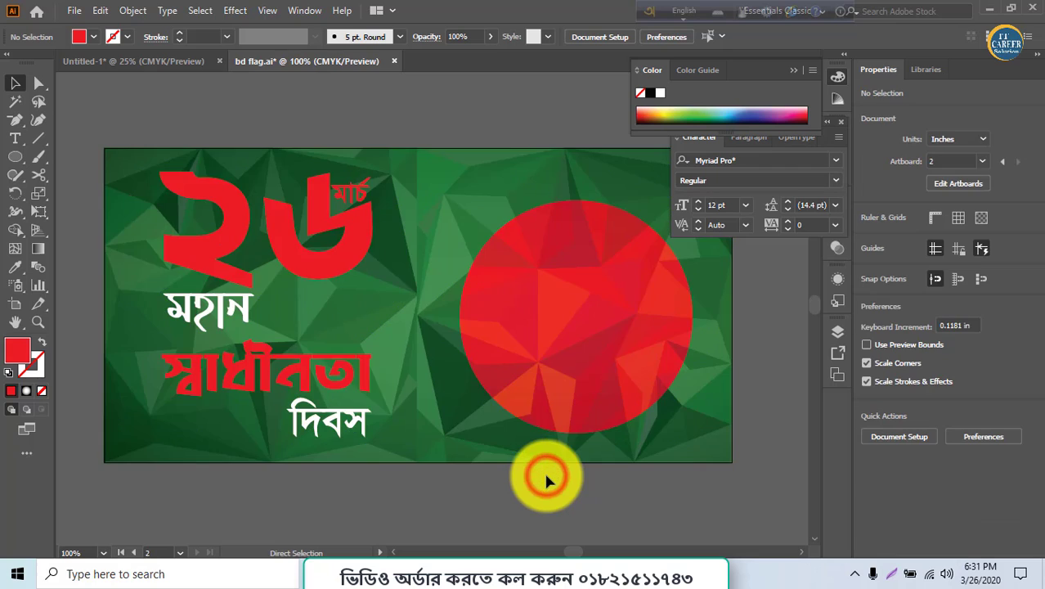
key("ctrl+minus")
key("ctrl+minus")
key("ctrl+minus")
key("ctrl+minus")
key("ctrl+plus")
key("ctrl+plus")
key("ctrl+plus")
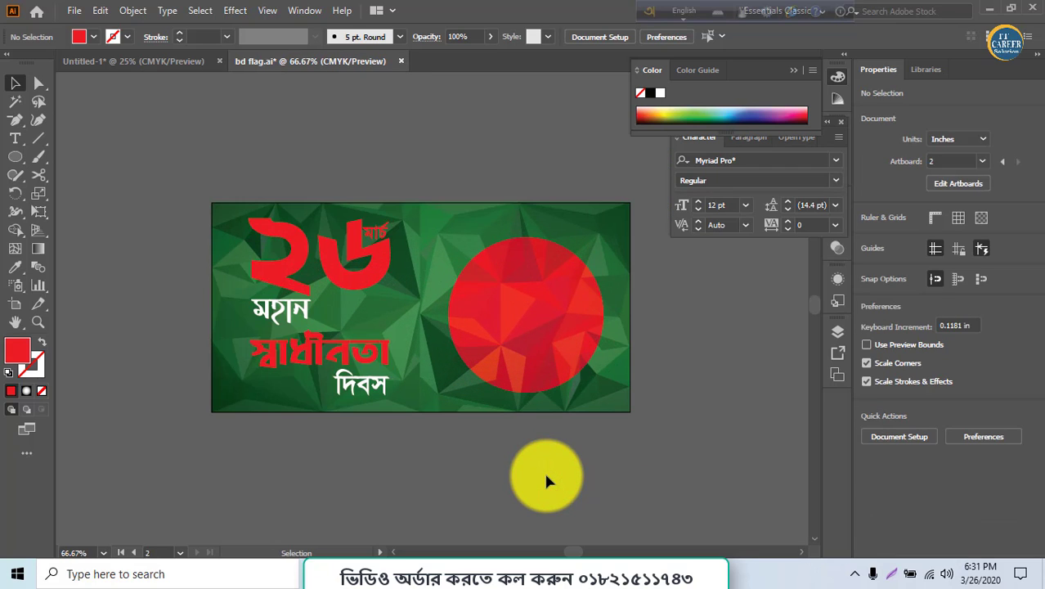
- Export the design as bd flag.jpg in the current temporary folder, using CMYK, maximum quality 10 and 300 ppi
left_click(72, 10)
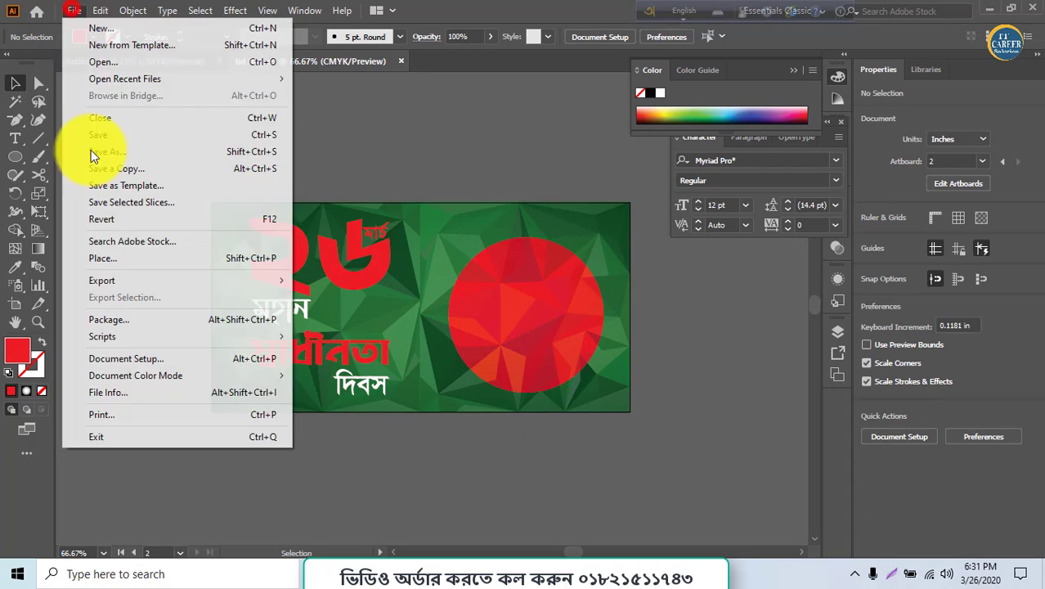
left_click(147, 279)
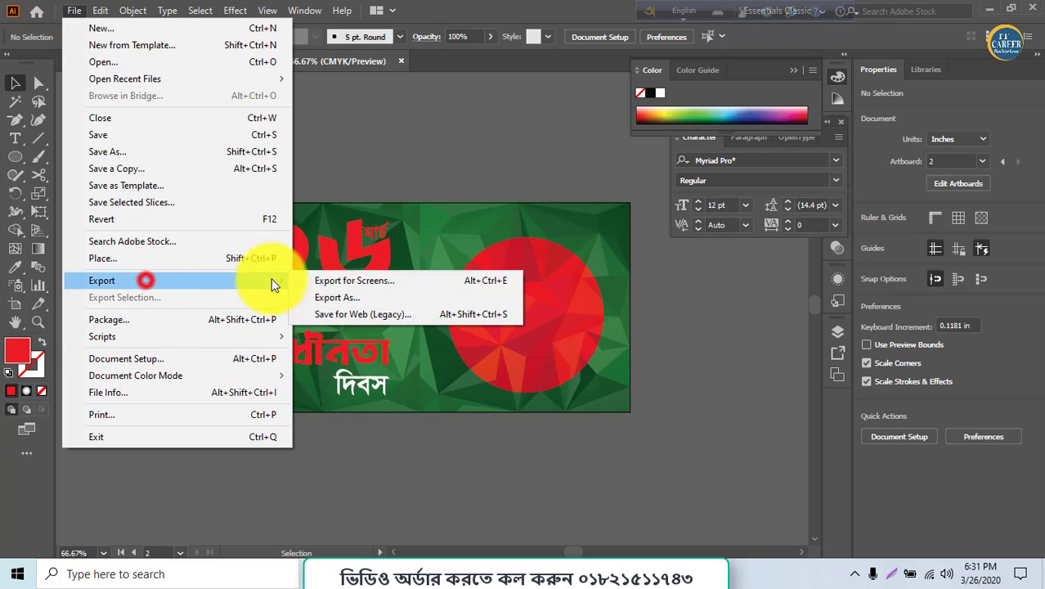
left_click(321, 301)
left_click(325, 377)
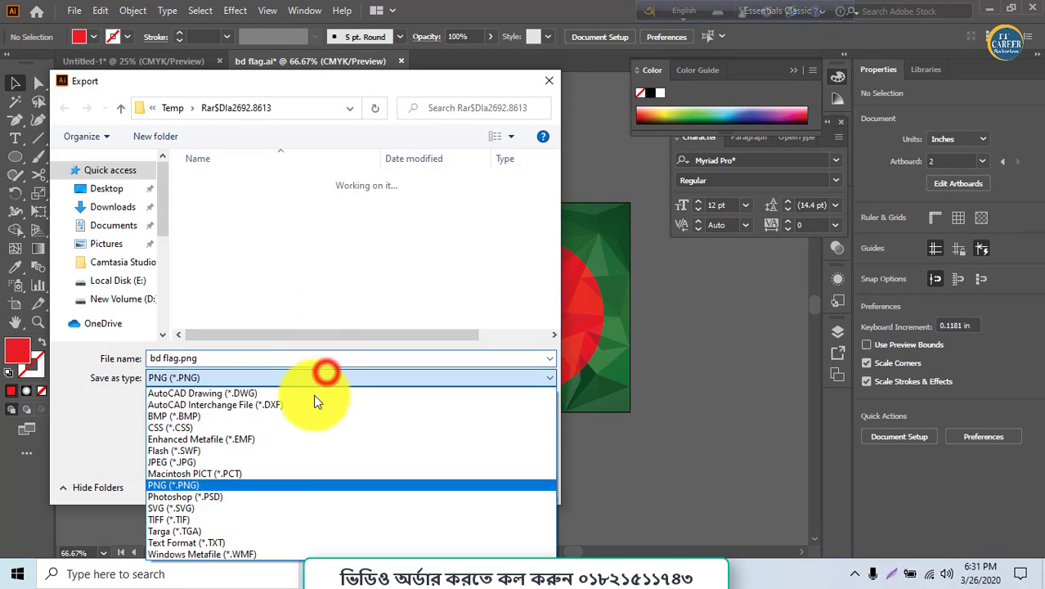
left_click(206, 461)
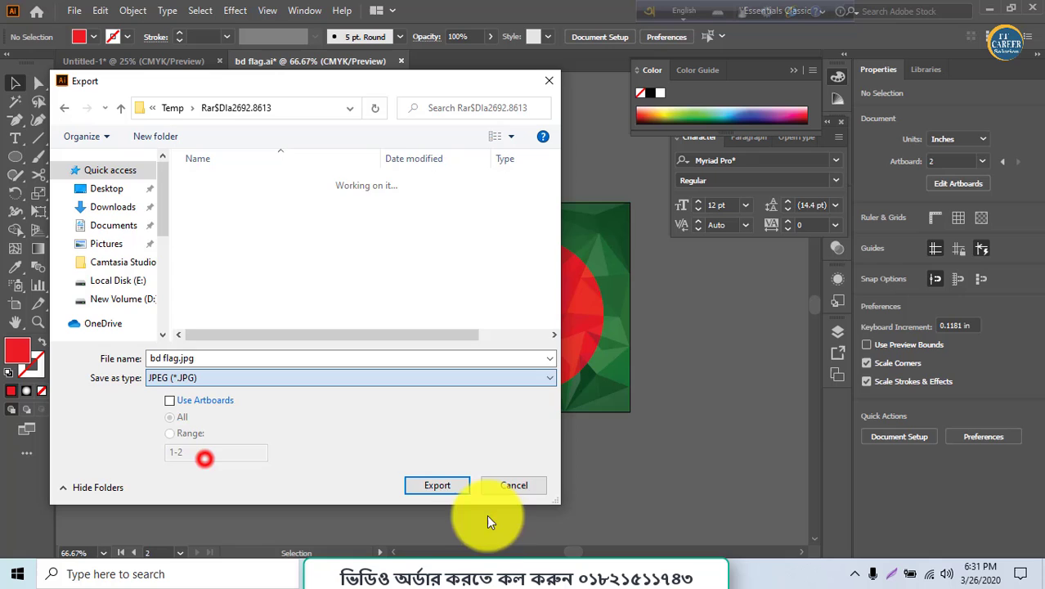
left_click(438, 485)
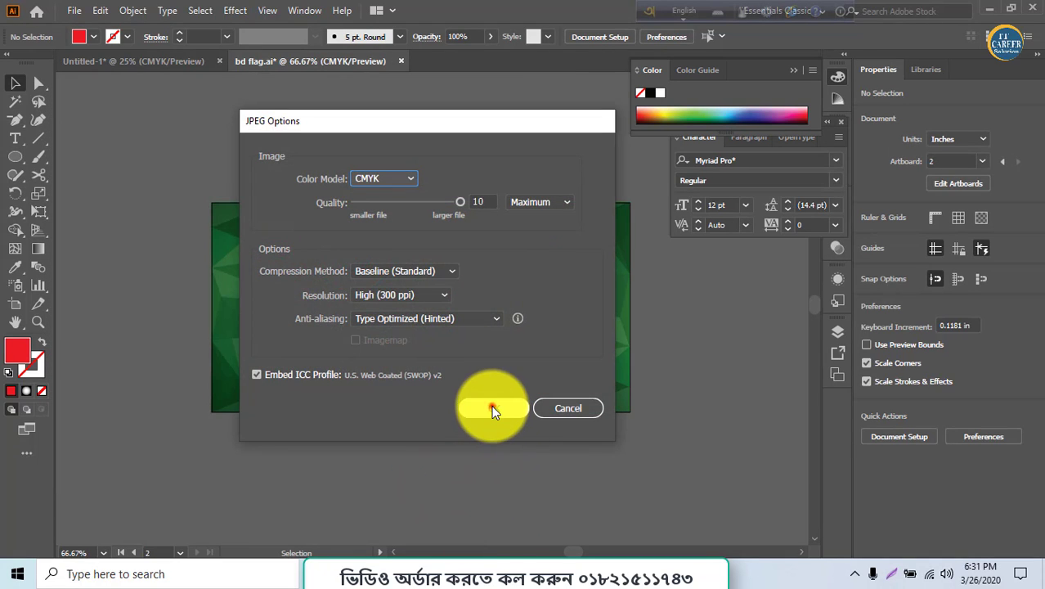
left_click(492, 406)
- Show the desktop and agree to put the modified files into the bangladesh_flag_design_for_independence_day_6824219.zip archive
key("super+d")
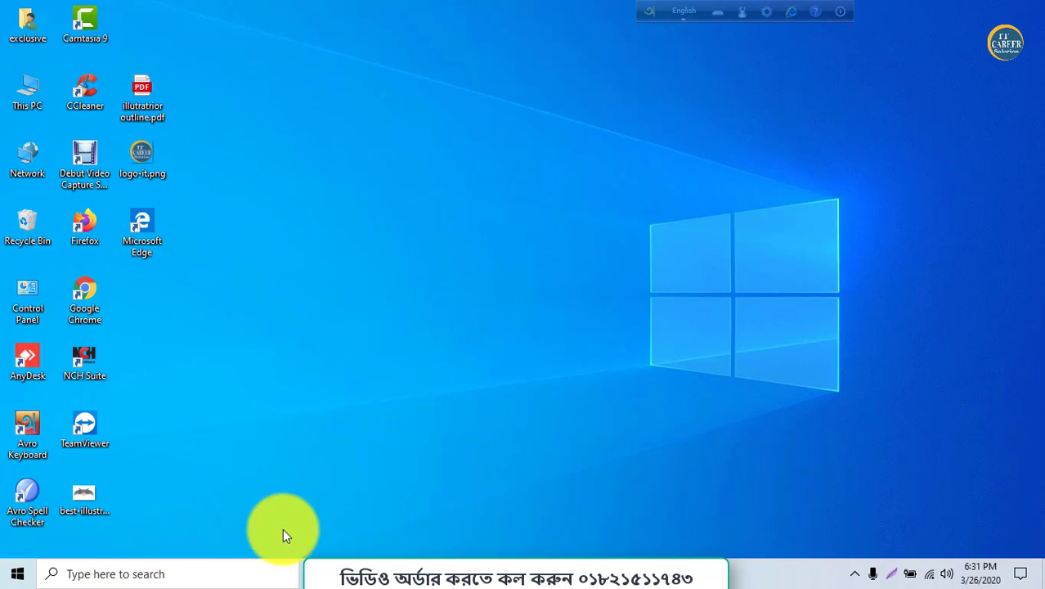
left_click(512, 571)
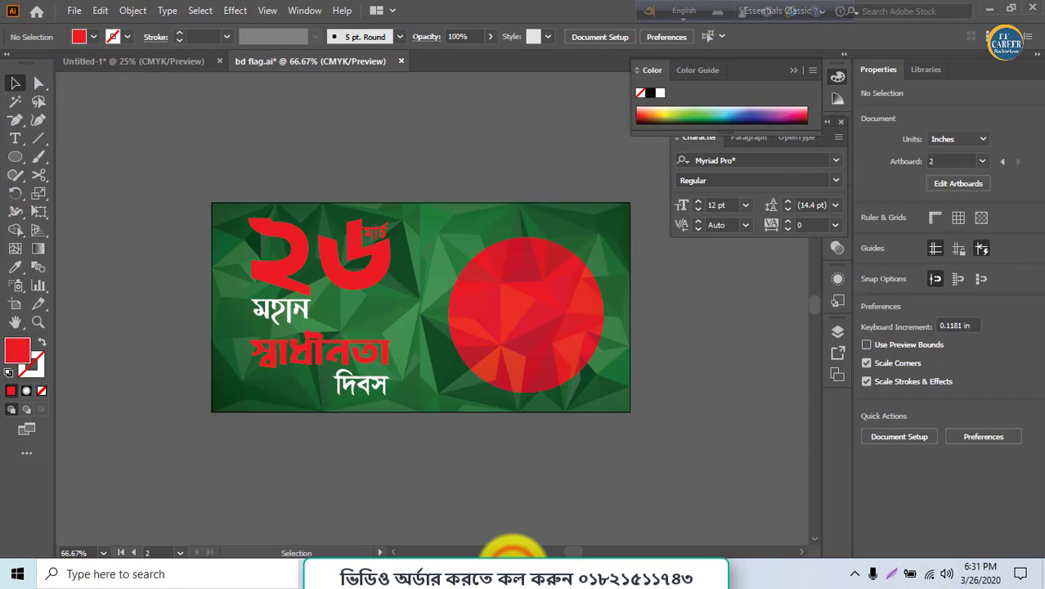
left_click(513, 571)
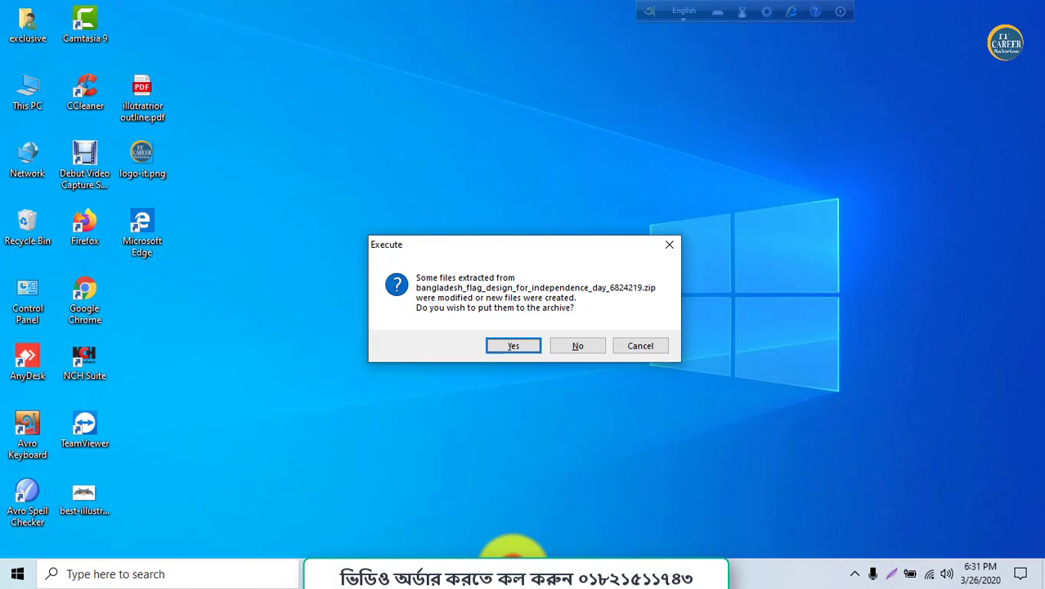
left_click(515, 343)
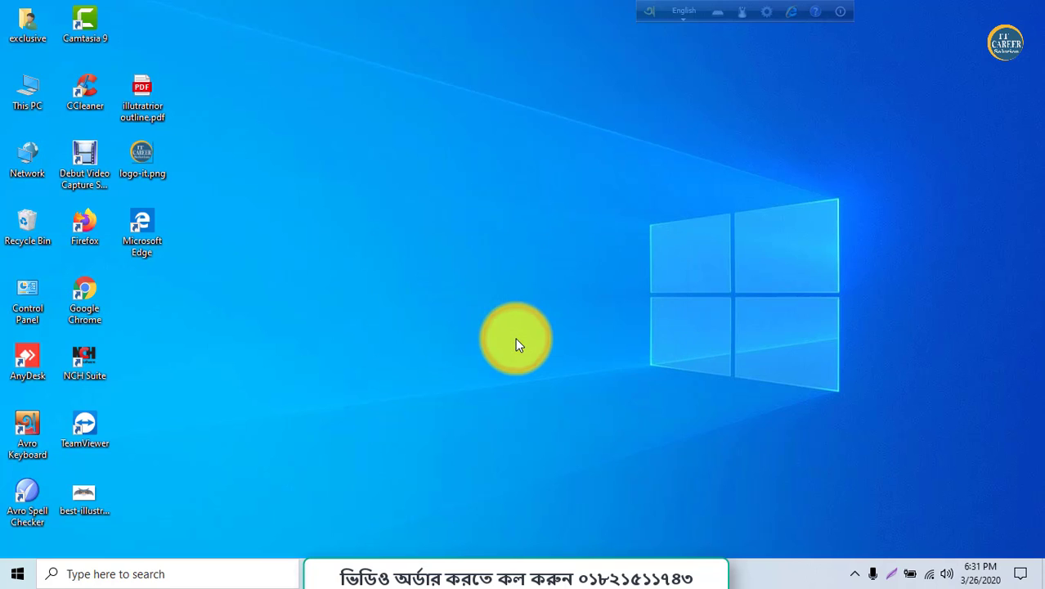
- Return to Illustrator and export the design to the Desktop as the JPEG bd flag.jpg with CMYK, maximum quality and 300 ppi
left_click(513, 571)
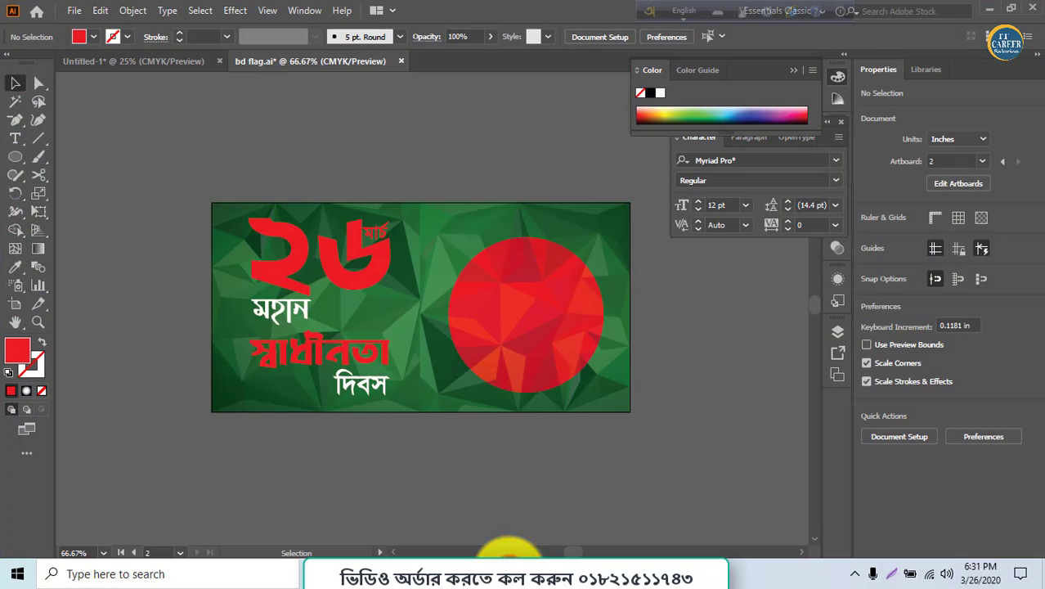
left_click(74, 10)
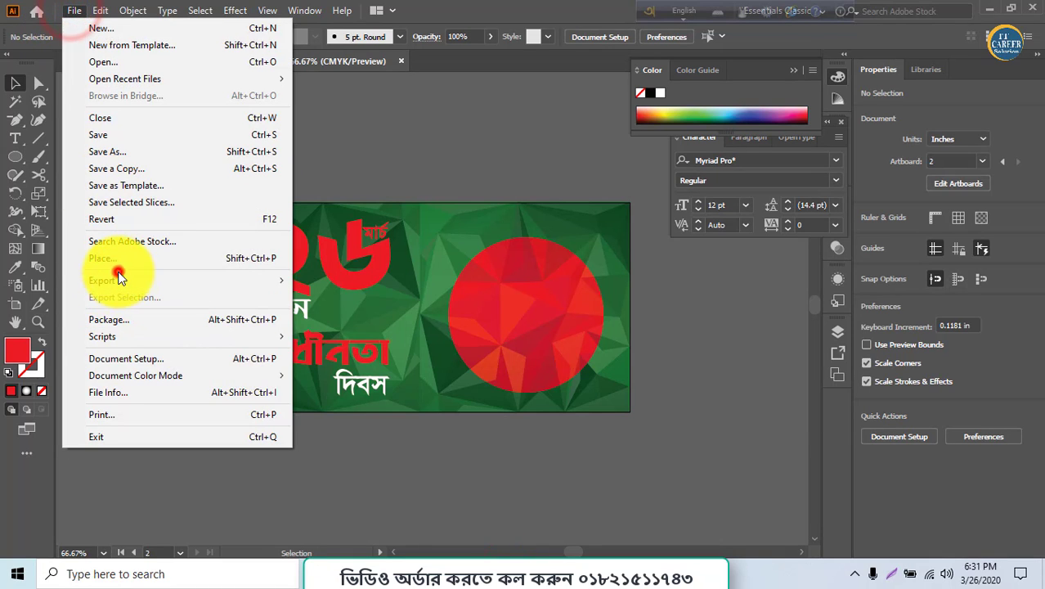
left_click(131, 279)
left_click(306, 296)
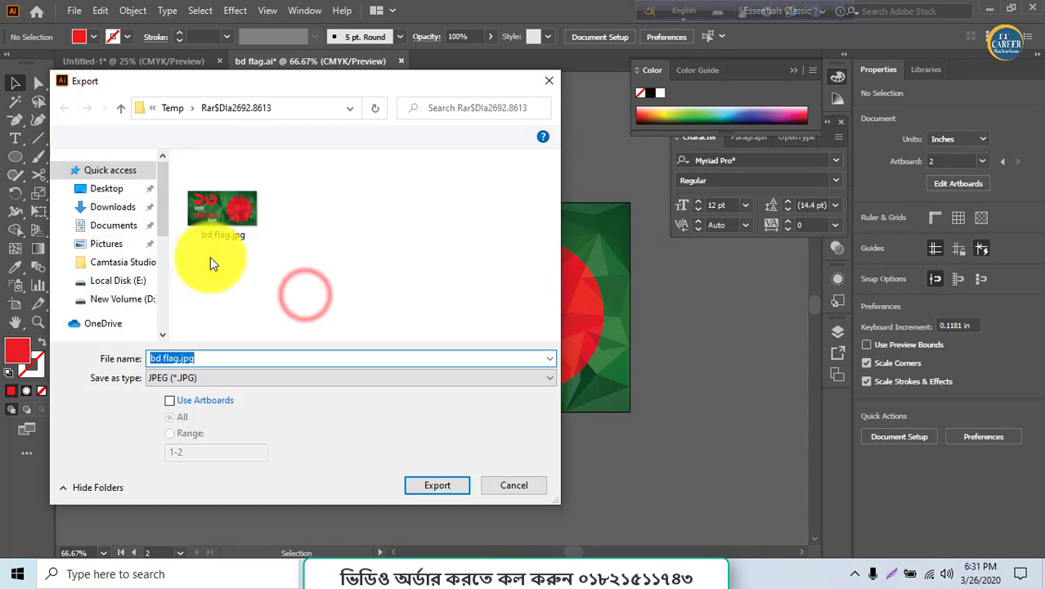
left_click(104, 188)
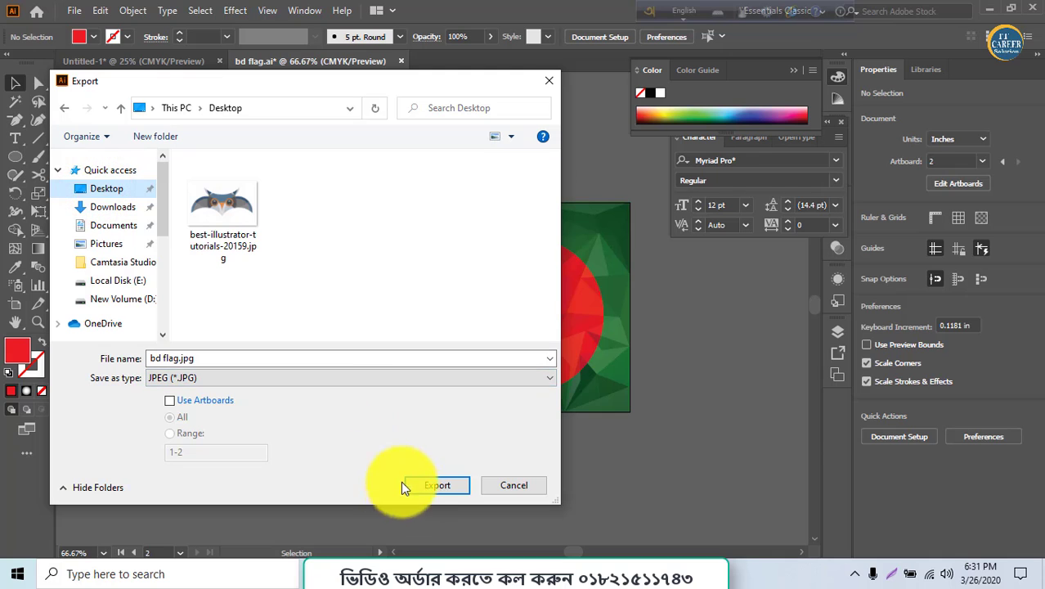
left_click(424, 483)
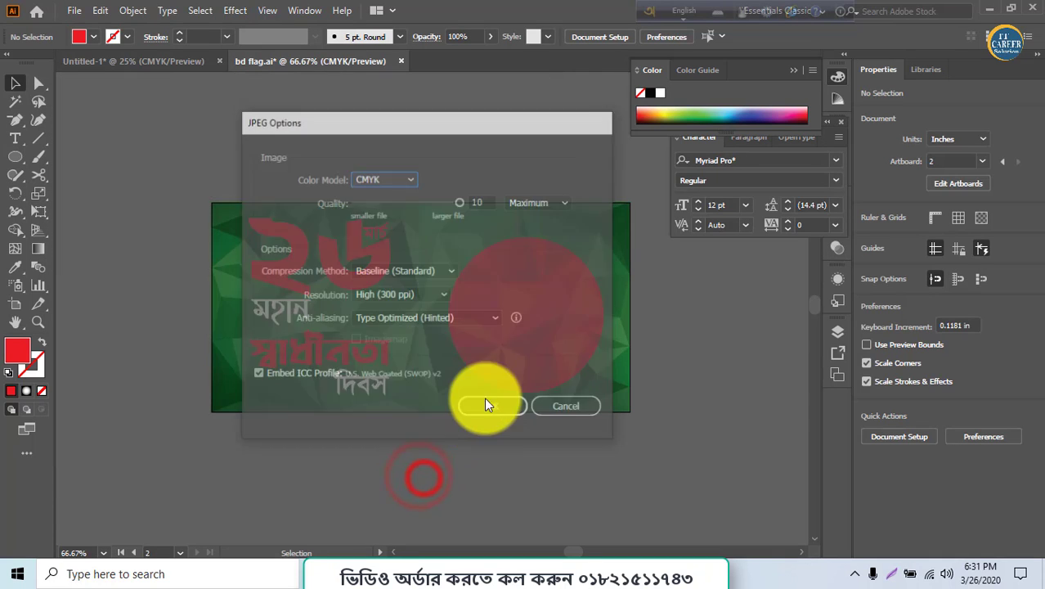
left_click(486, 407)
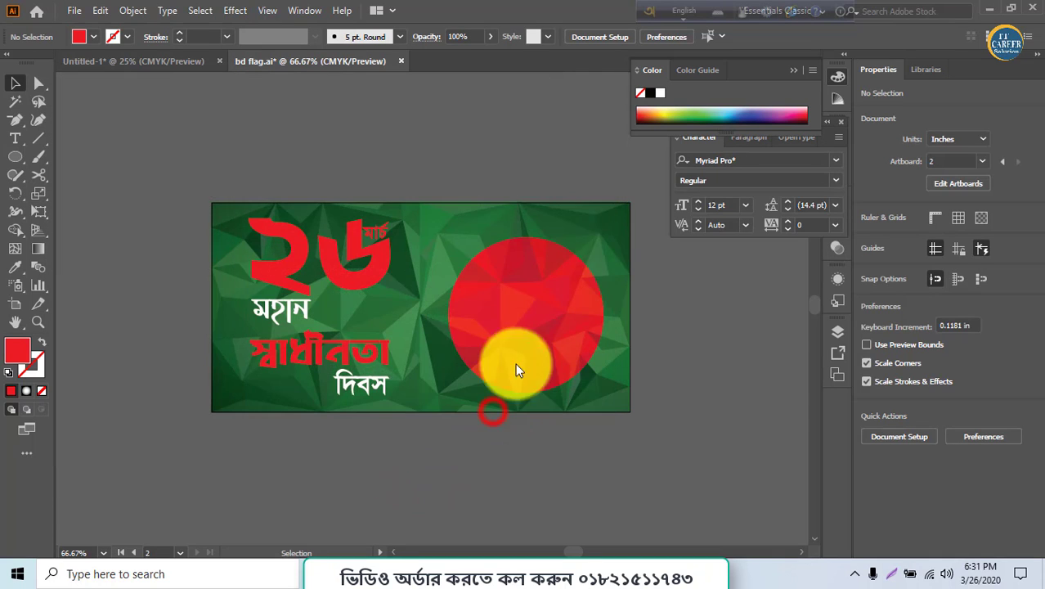
- Move bd flag.jpg to the middle of the desktop, view the exported design in Photos and close the viewer
left_click(983, 9)
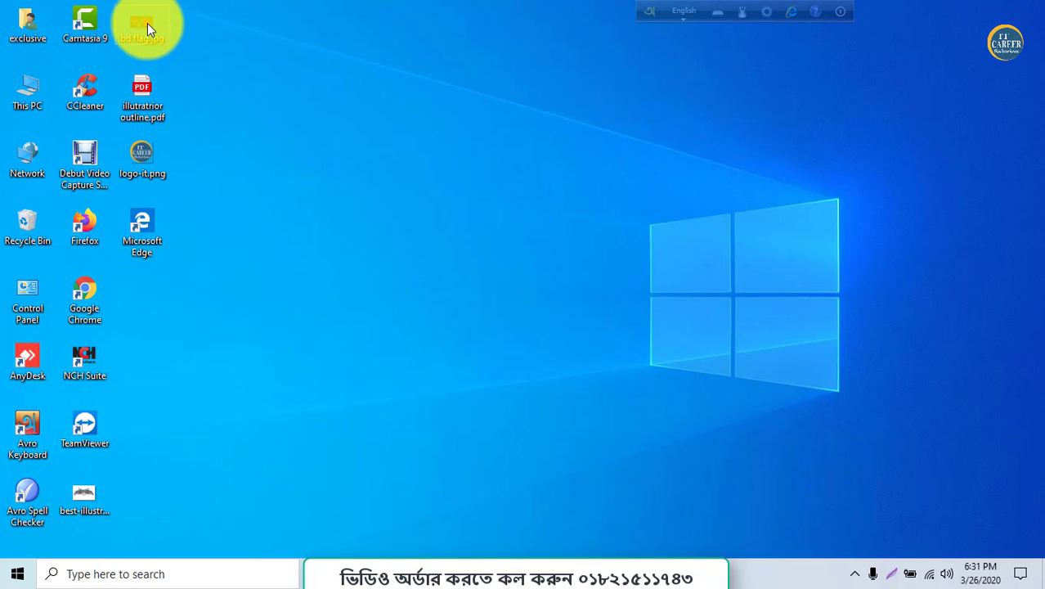
left_click_drag(147, 25, 491, 223)
double_click(492, 223)
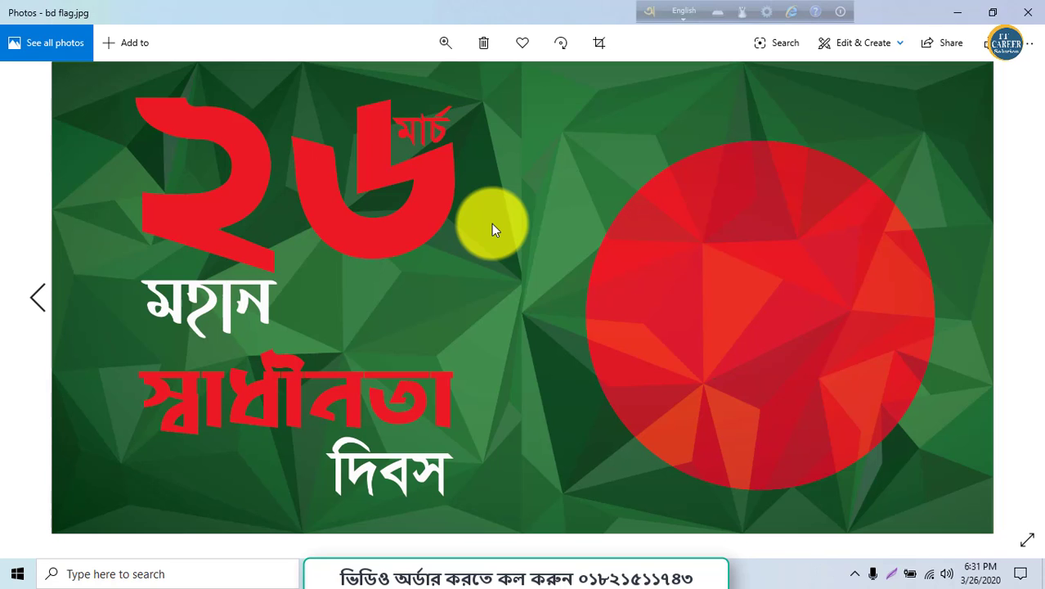
left_click(1028, 10)
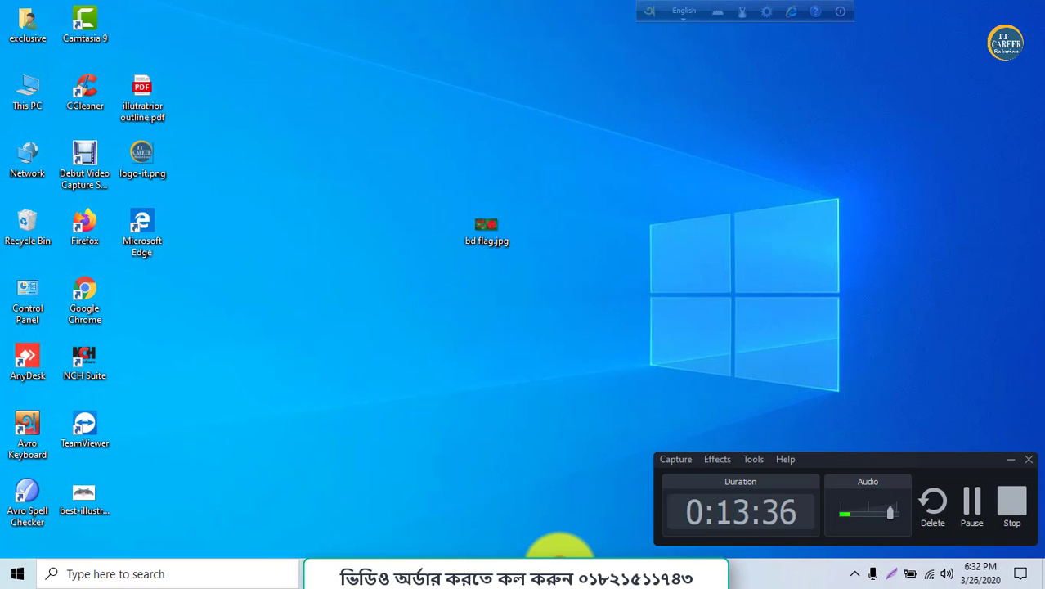